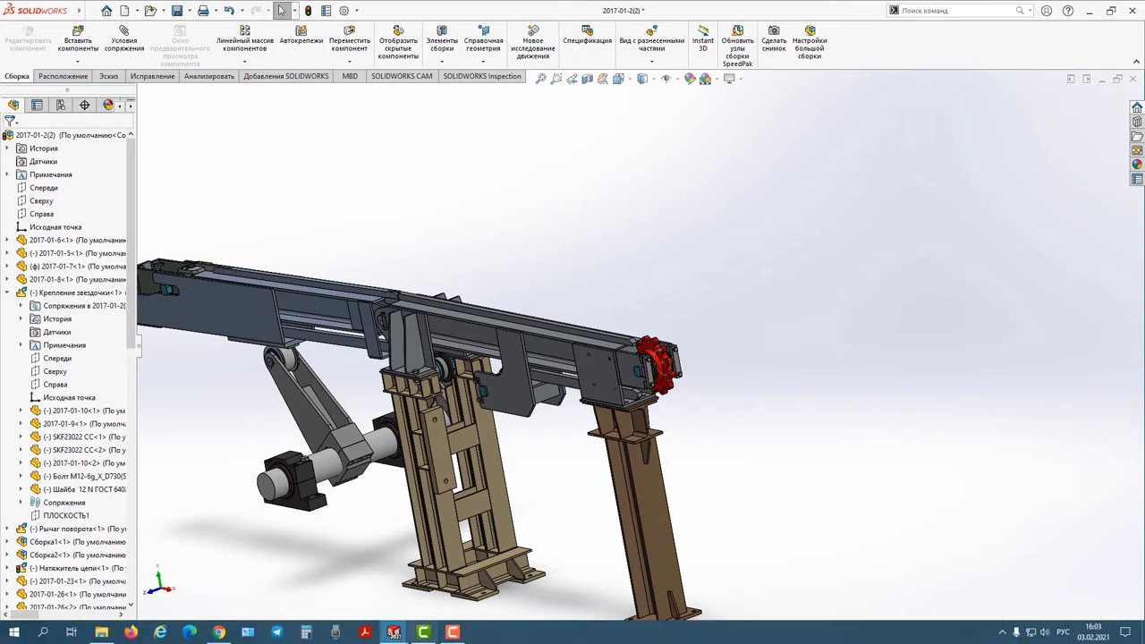
Launch the HMI cylinder configurator and set an 80 mm bore with SBd spherical bearing mounting.
left_click(219, 631)
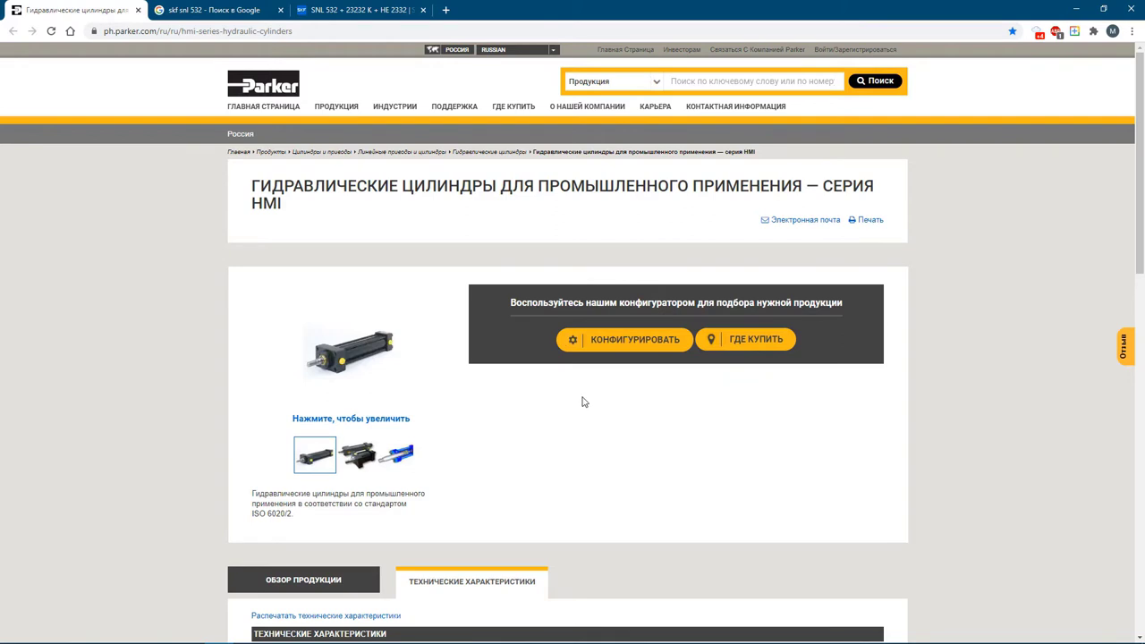
left_click(612, 343)
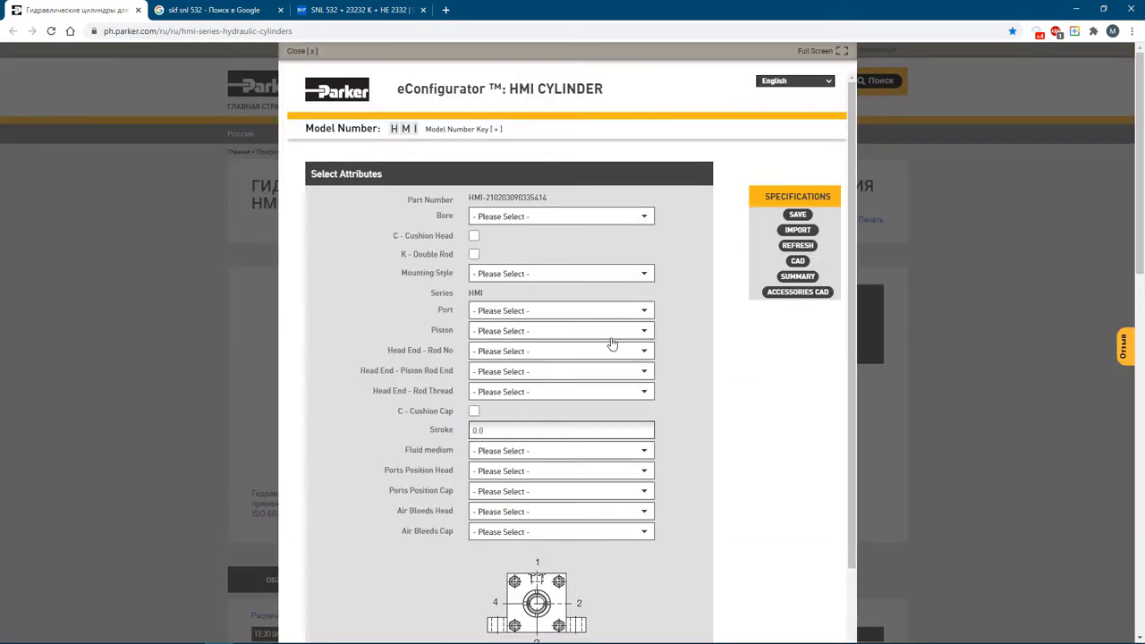
left_click(598, 217)
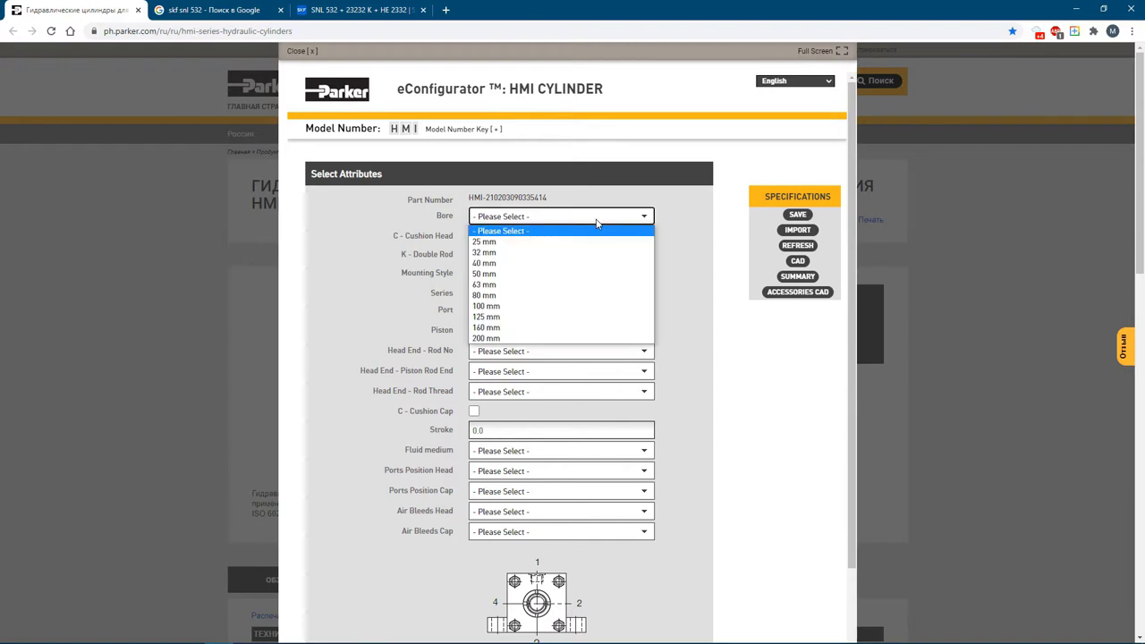
left_click(570, 296)
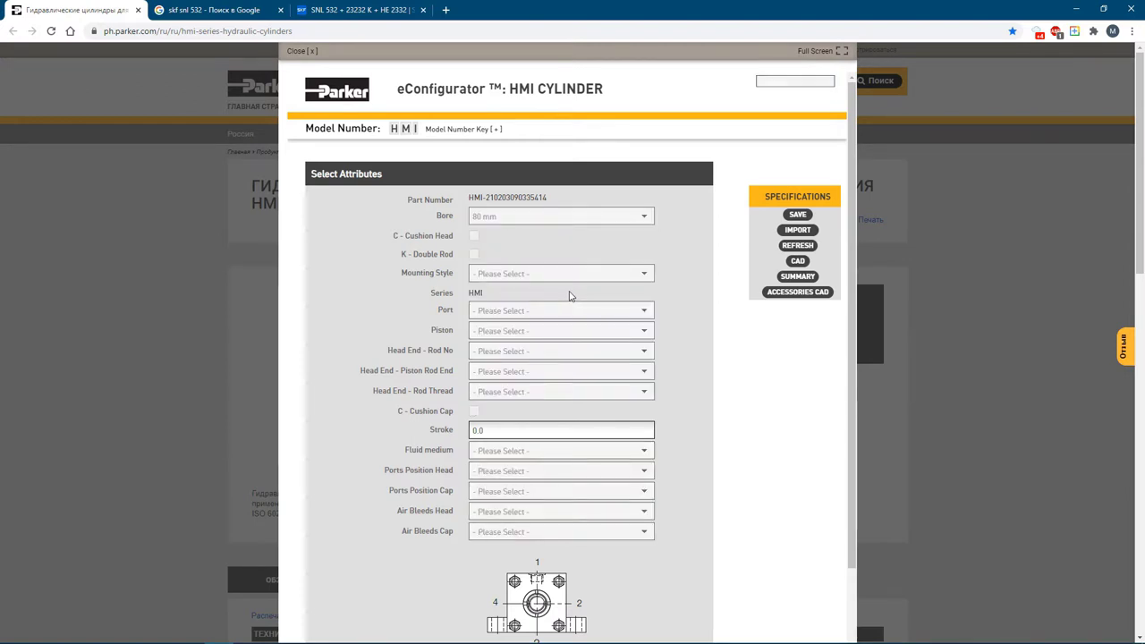
left_click(540, 274)
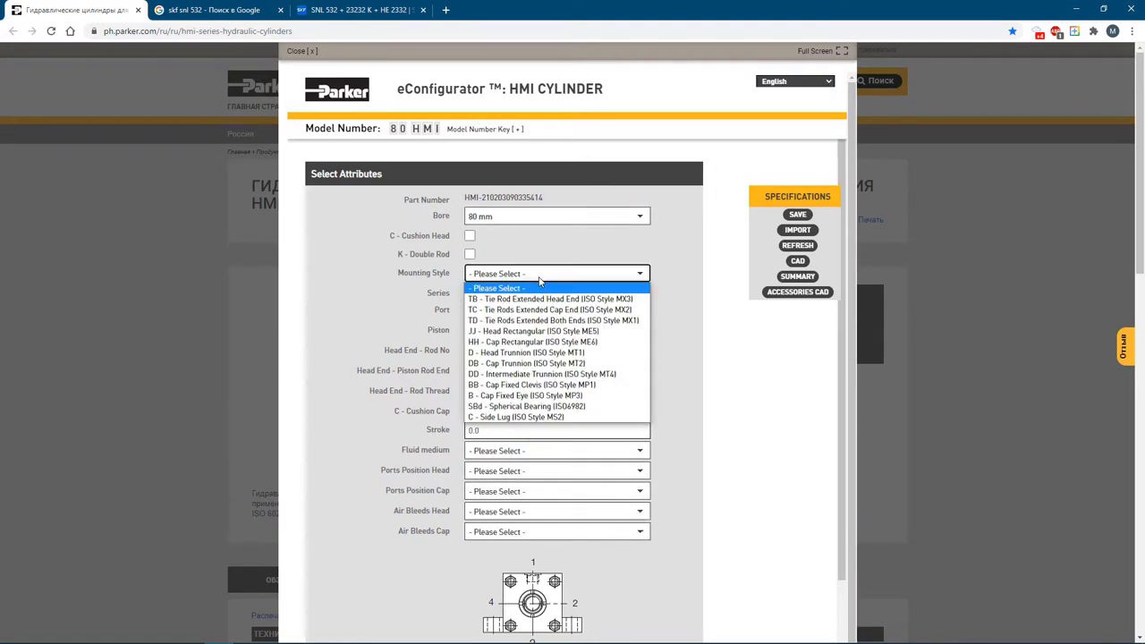
left_click(538, 408)
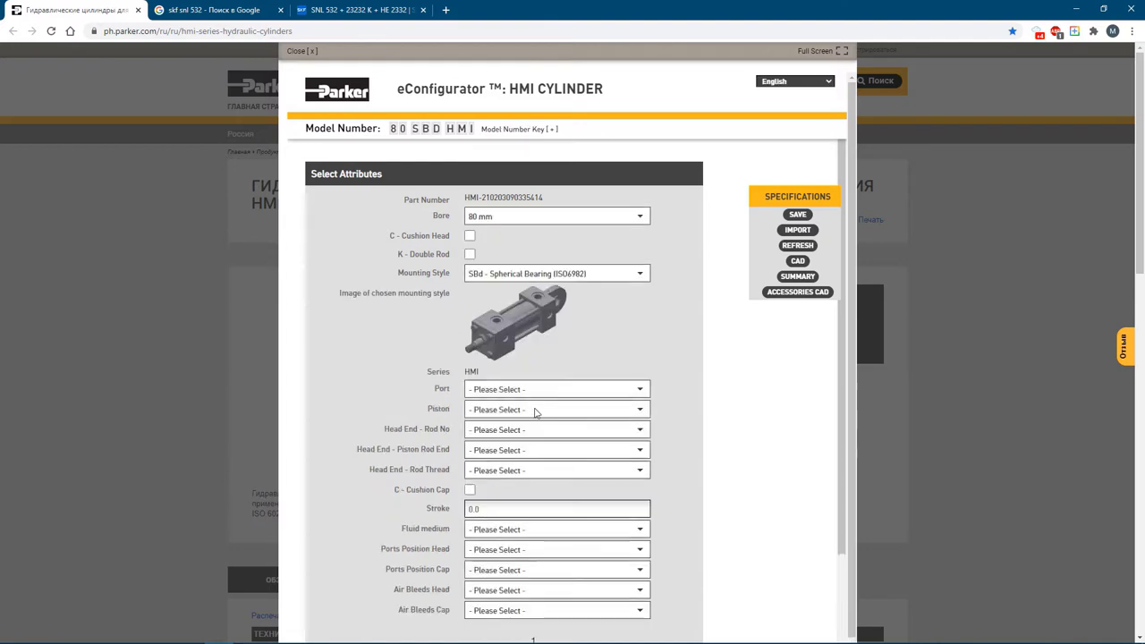
Set the port to R - ISO 1179-1 (BSPP) G3/4.
left_click(535, 391)
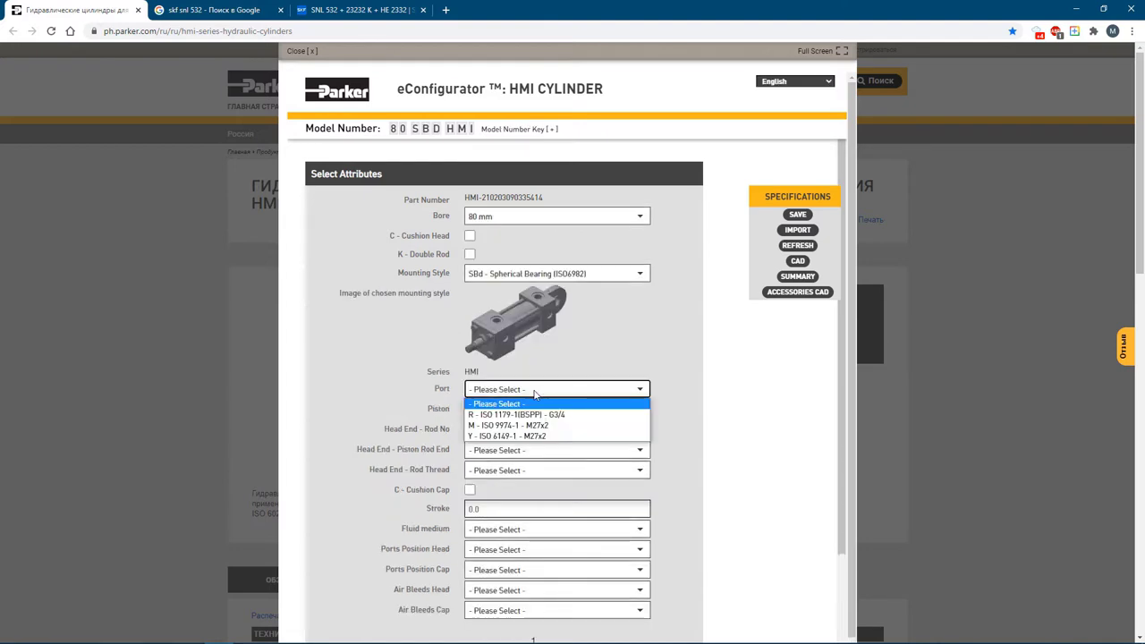
left_click(533, 414)
left_click(531, 410)
left_click(523, 436)
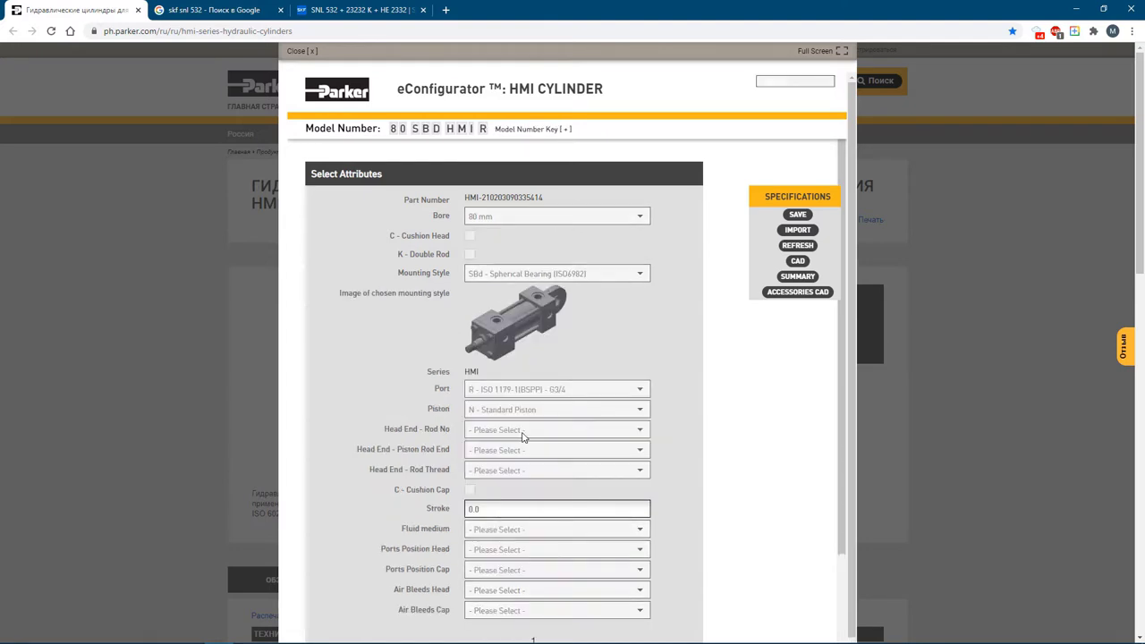
Choose the 3 - 45 mm rod with a 4 - Male thread piston rod end.
left_click(512, 430)
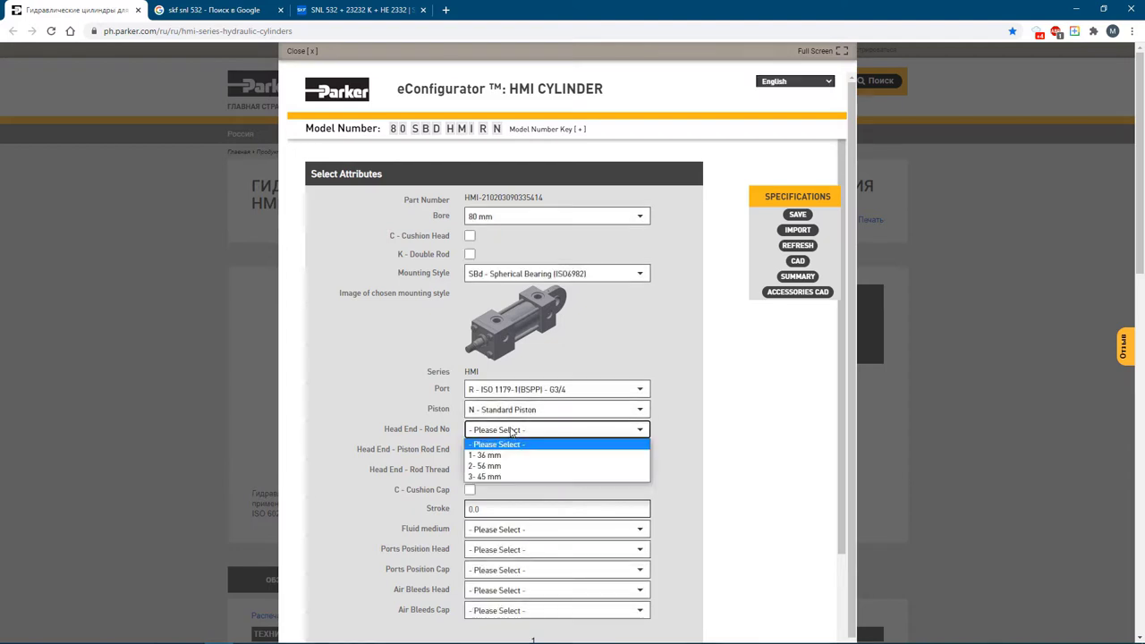
left_click(503, 476)
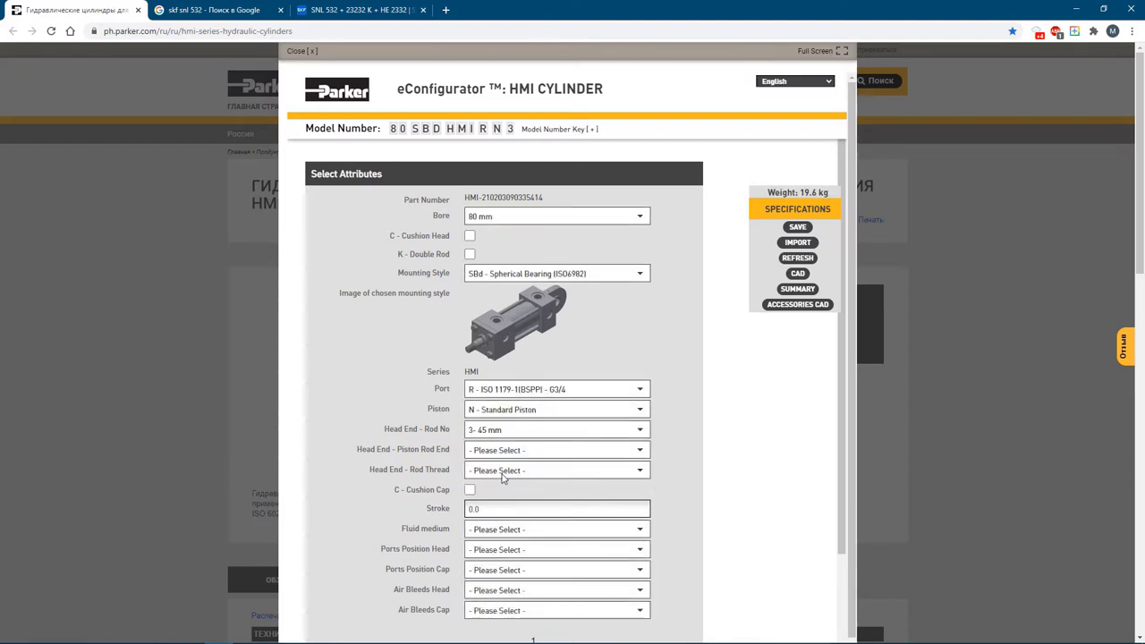
left_click(503, 451)
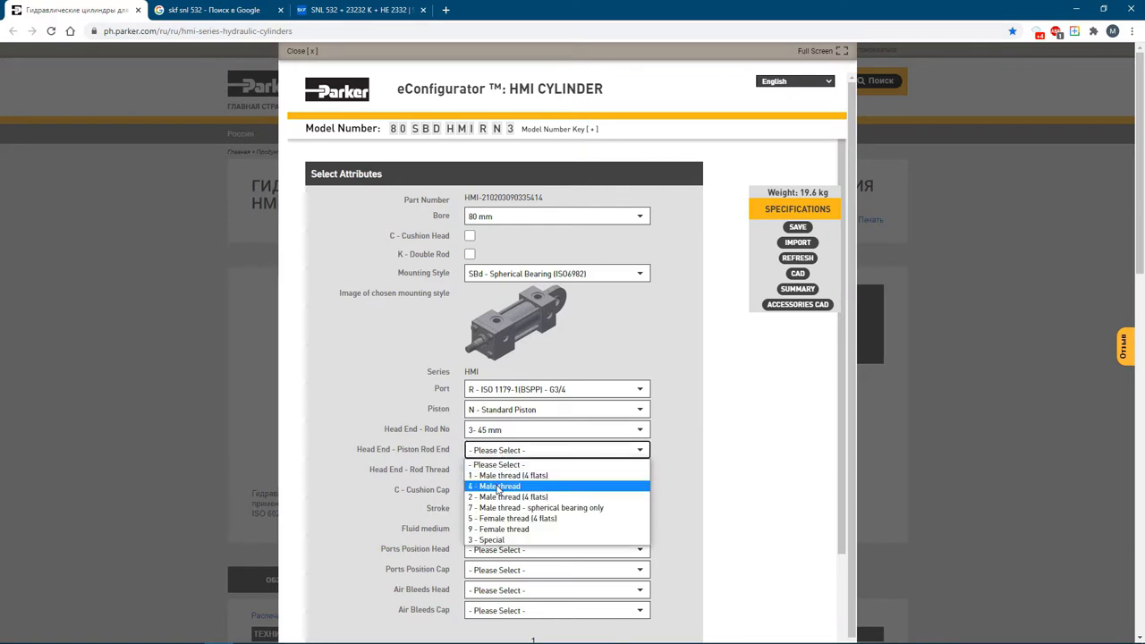
left_click(498, 487)
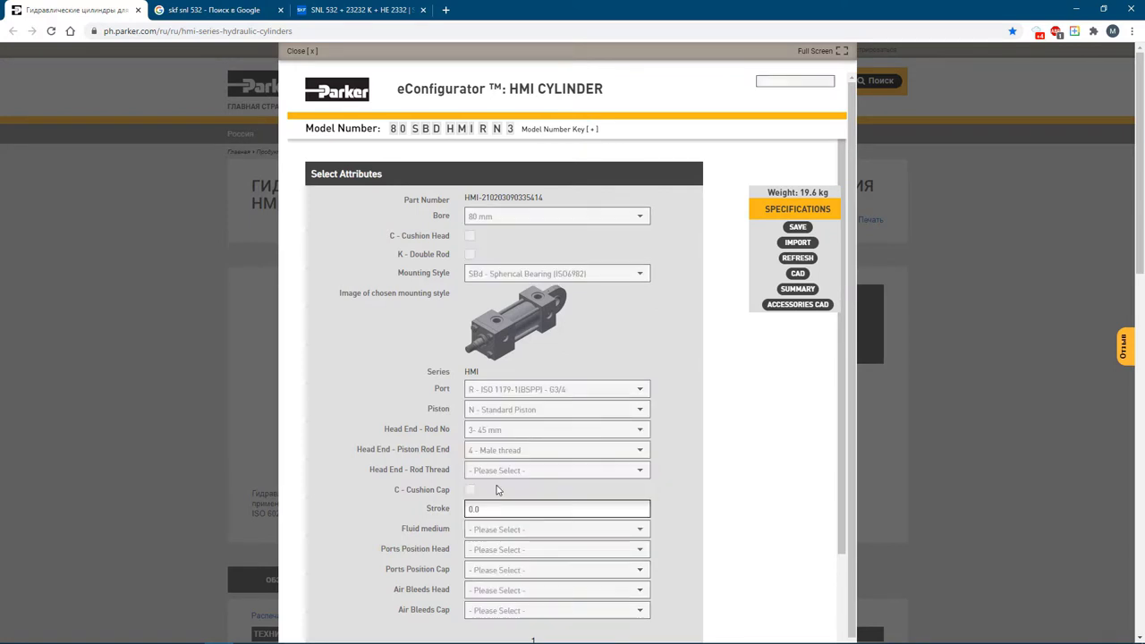
scroll(498, 490, "down", 1)
Enter a stroke of 370 and choose M - Group 1 mineral oil as the fluid medium.
left_click(499, 394)
type("370")
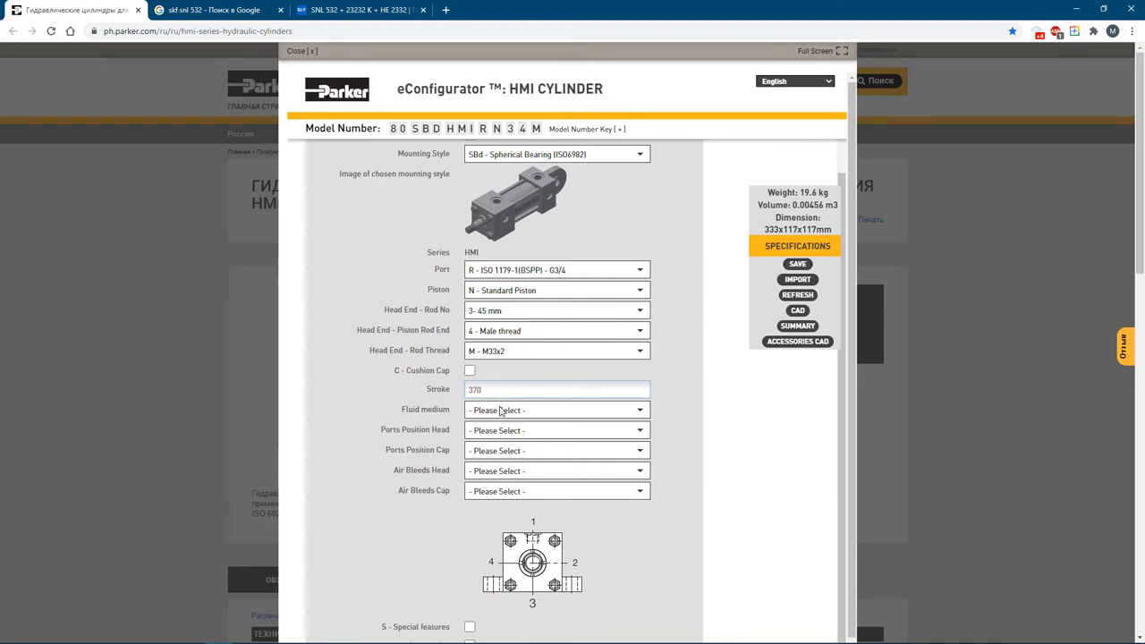
key("Return")
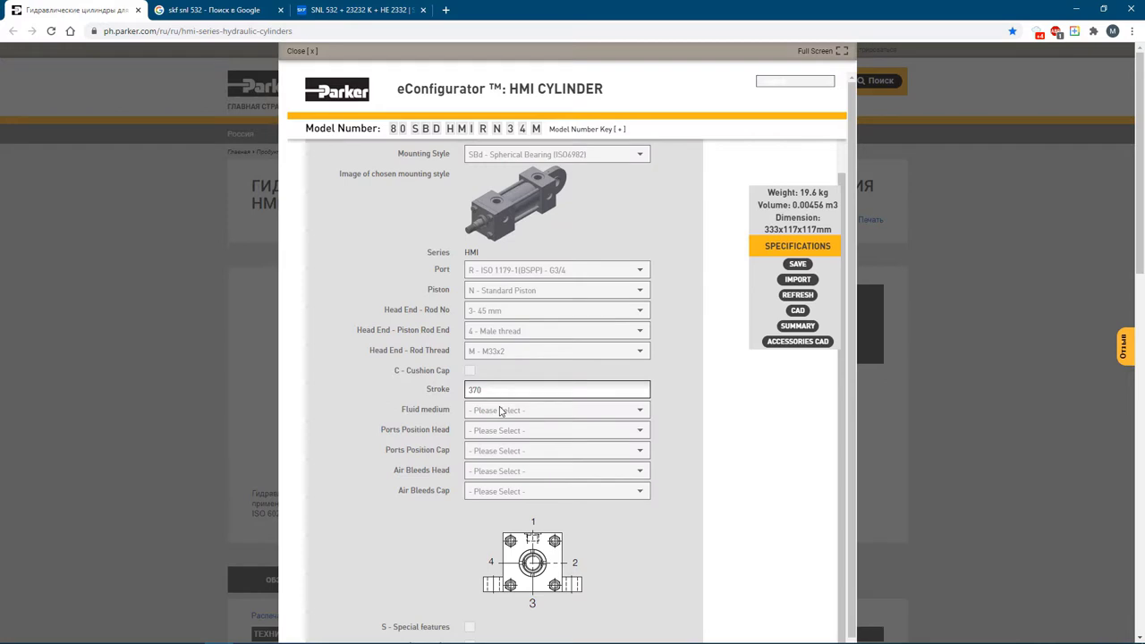
left_click(517, 532)
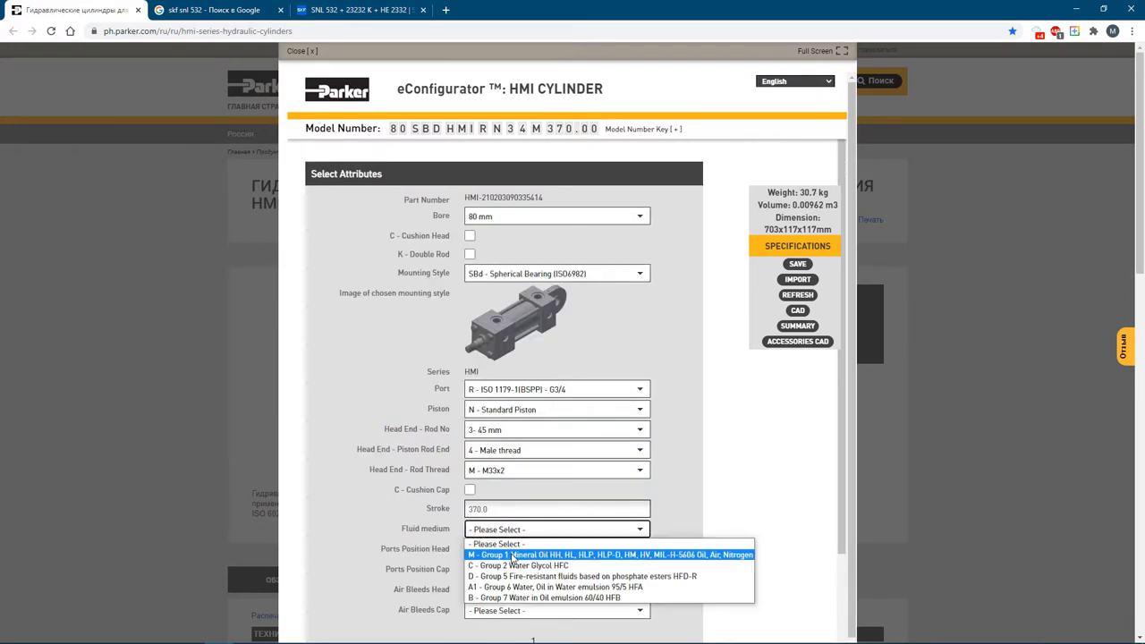
left_click(513, 556)
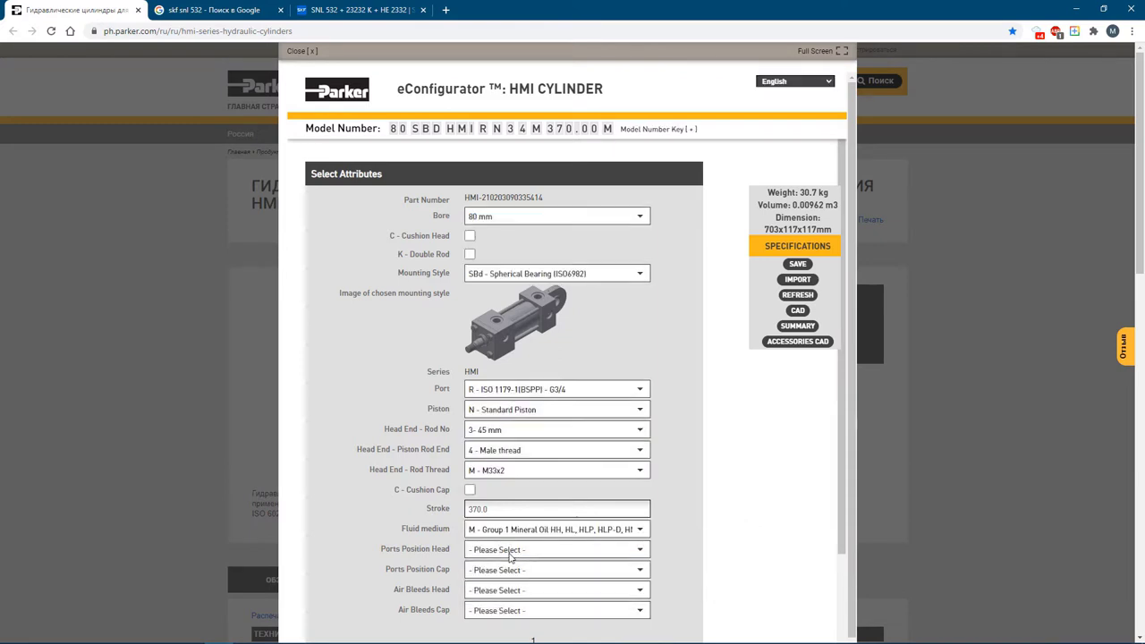
Set head and cap port positions to 1 with no air bleeds, then open the CAD viewer.
left_click(510, 556)
left_click(503, 575)
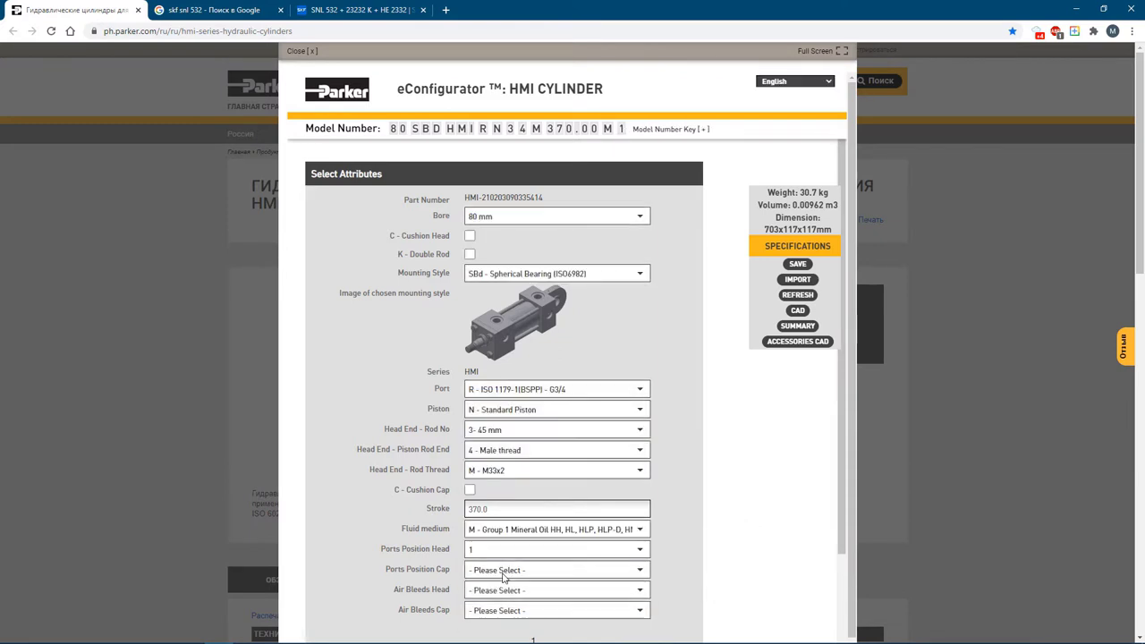
left_click(503, 577)
left_click(470, 595)
left_click(537, 589)
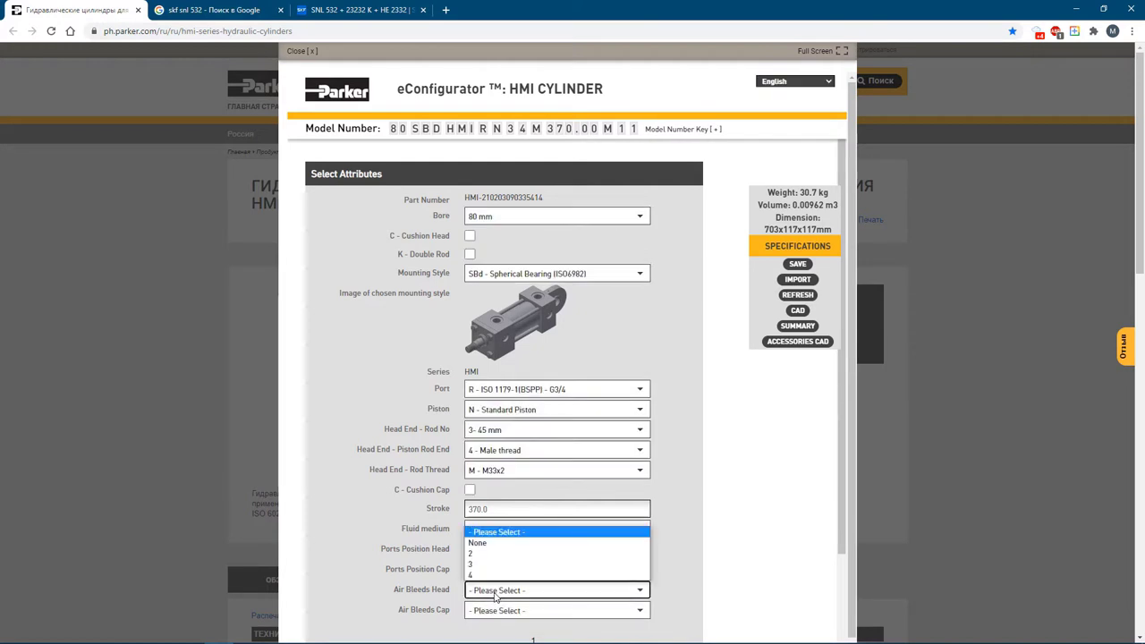
left_click(483, 542)
scroll(490, 570, "down", 1)
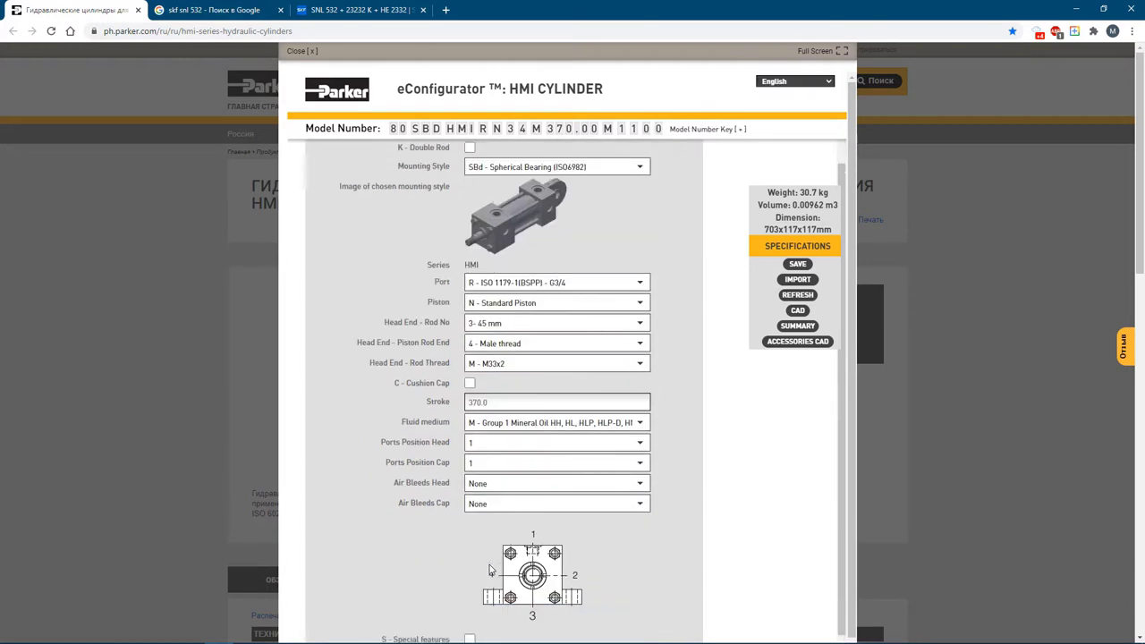
left_click(797, 313)
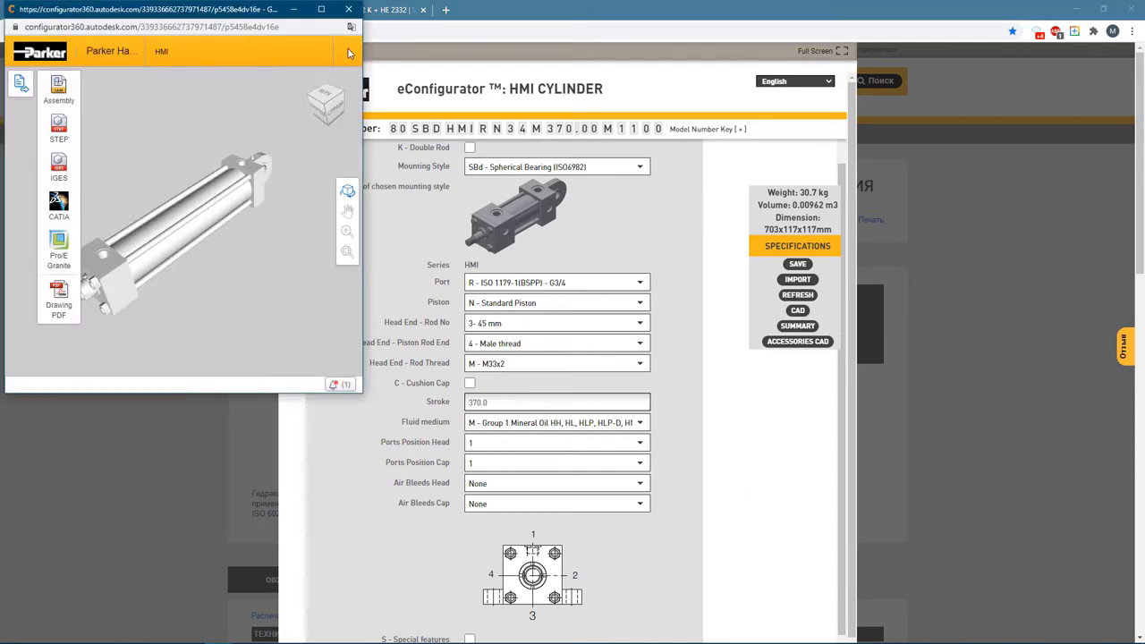
Download the cylinder as a STEP file, open the .stp, and close the Configurator 360 preview.
left_click(59, 129)
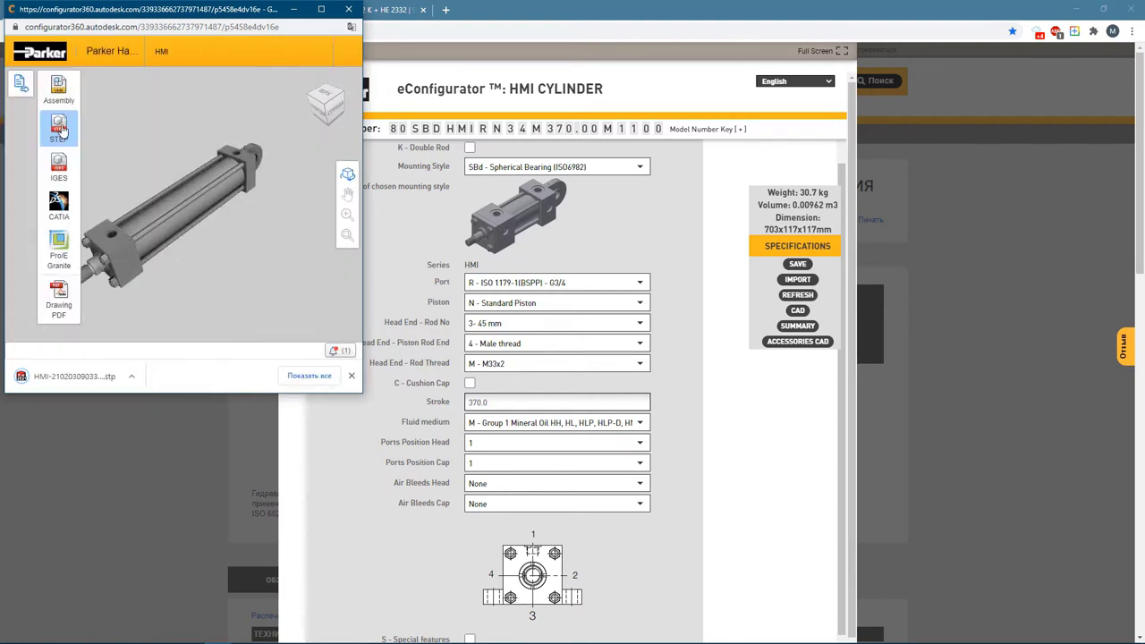
right_click(78, 379)
left_click(98, 391)
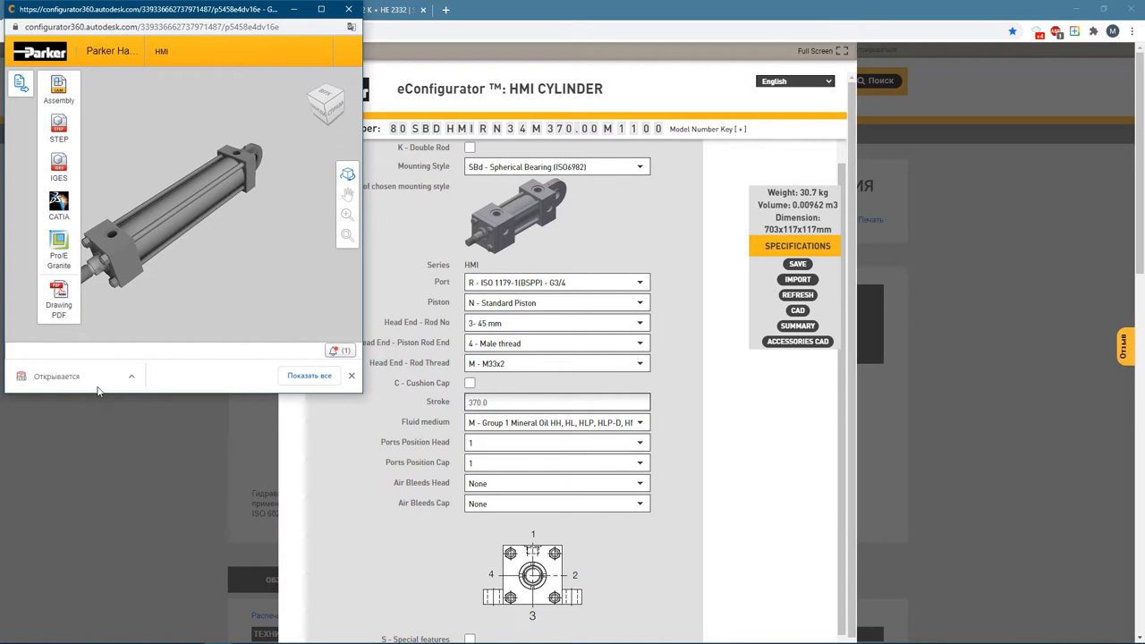
left_click(348, 9)
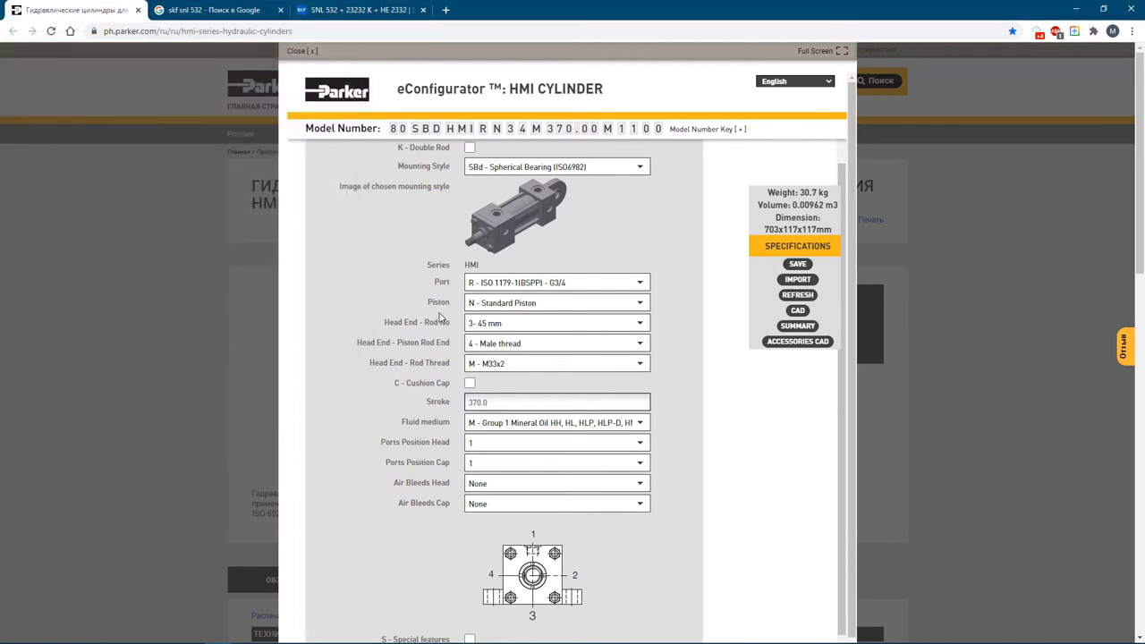
Order 1 Rod Eye Spherical Bearing, part 145260, and open the HMI accessories CAD page.
scroll(669, 428, "down", 3)
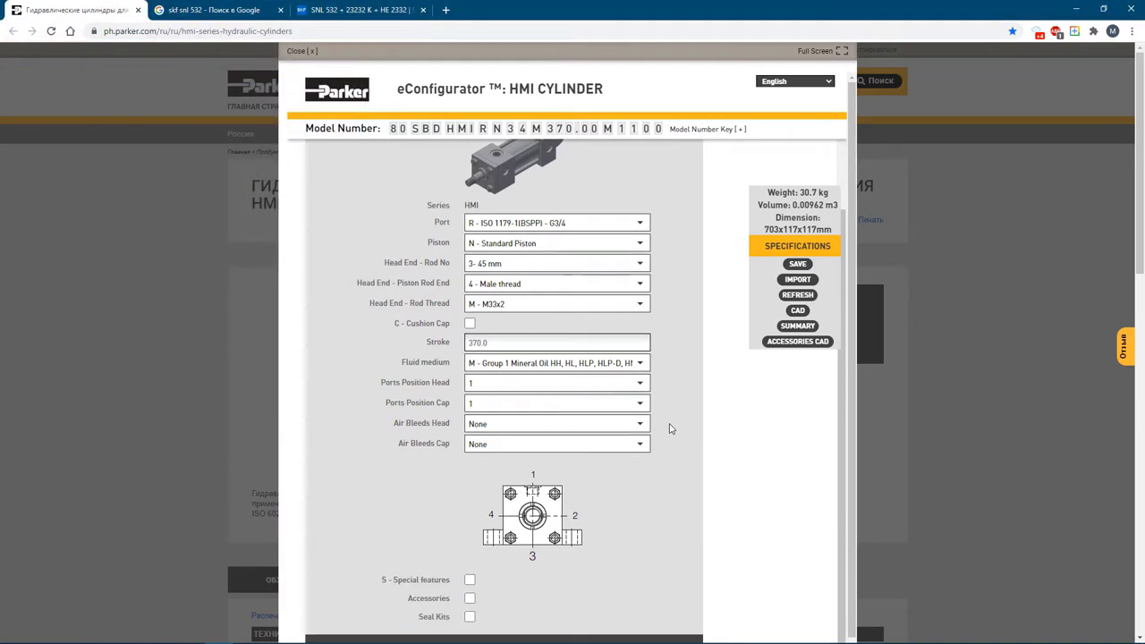
scroll(669, 429, "down", 1)
scroll(666, 420, "down", 5)
scroll(472, 342, "down", 1)
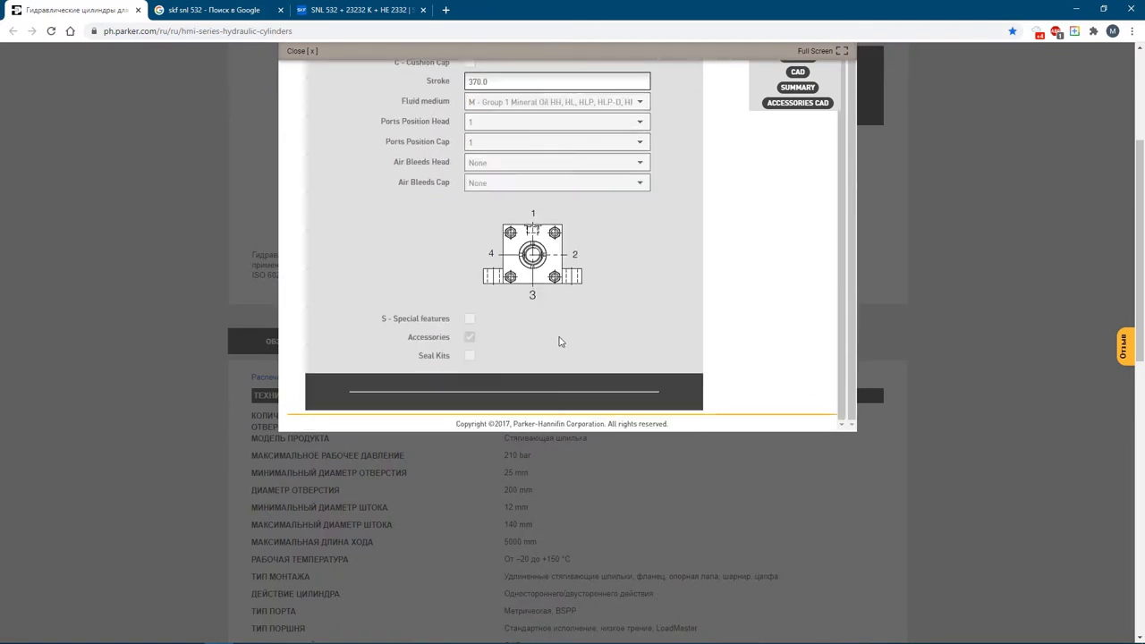
scroll(558, 340, "up", 3)
scroll(653, 346, "down", 5)
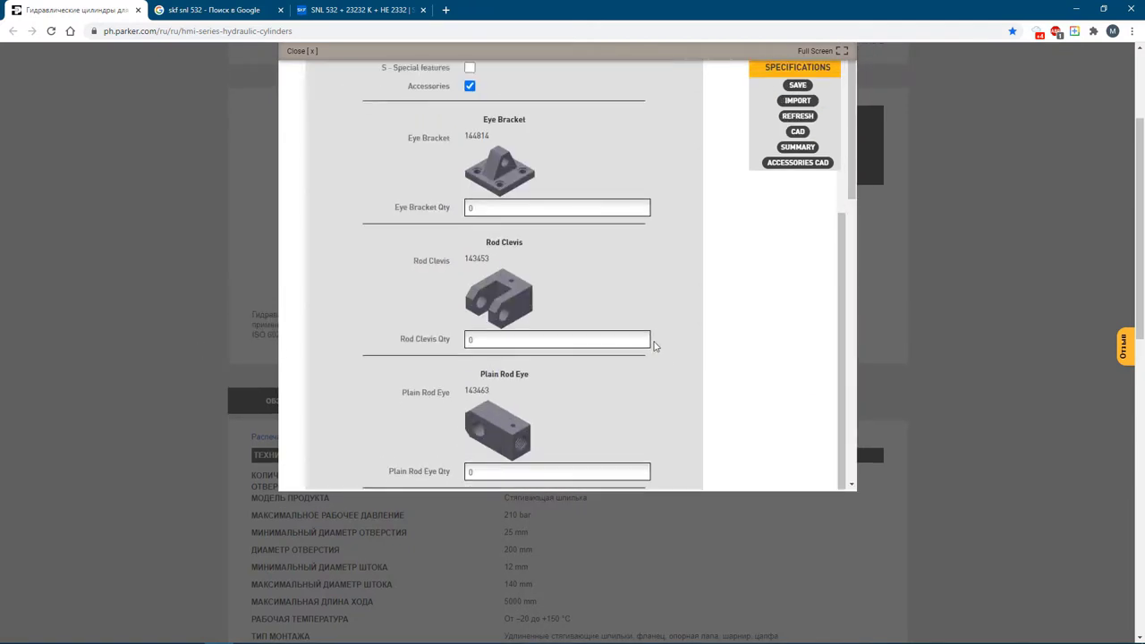
scroll(693, 369, "down", 3)
scroll(692, 369, "down", 2)
scroll(692, 368, "down", 2)
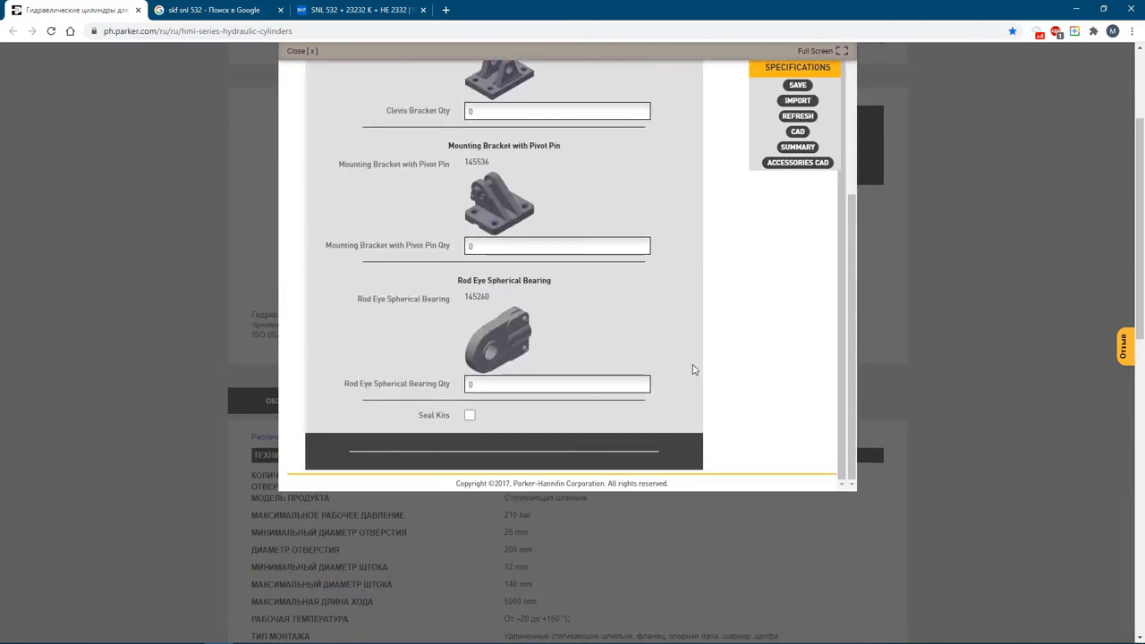
double_click(488, 385)
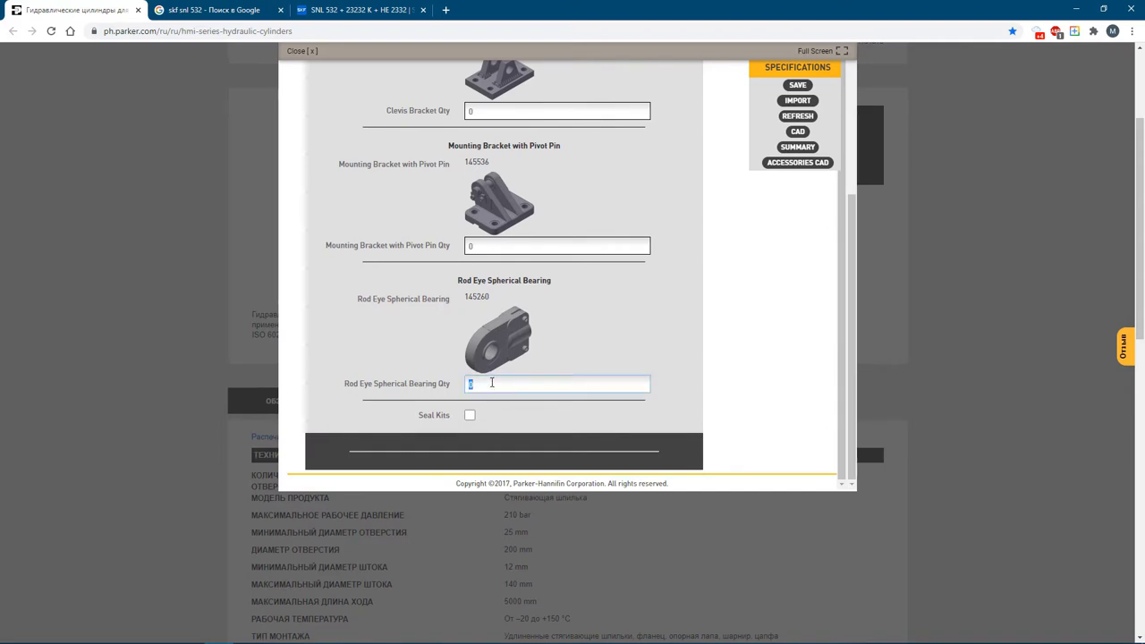
type("1")
key("Tab")
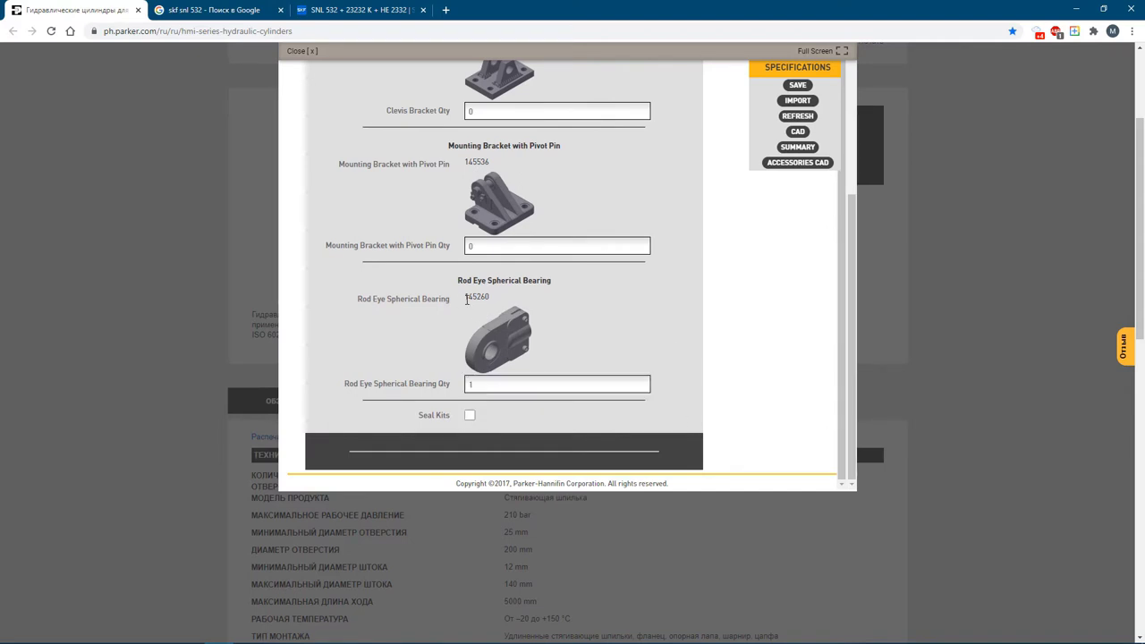
left_click_drag(466, 299, 490, 297)
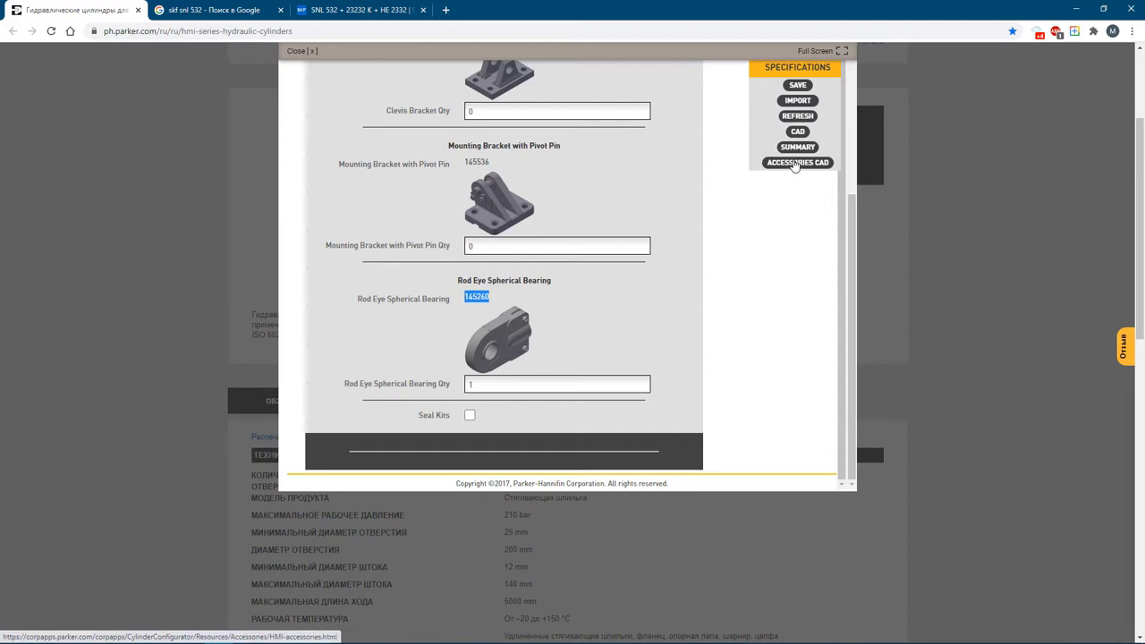
left_click(794, 162)
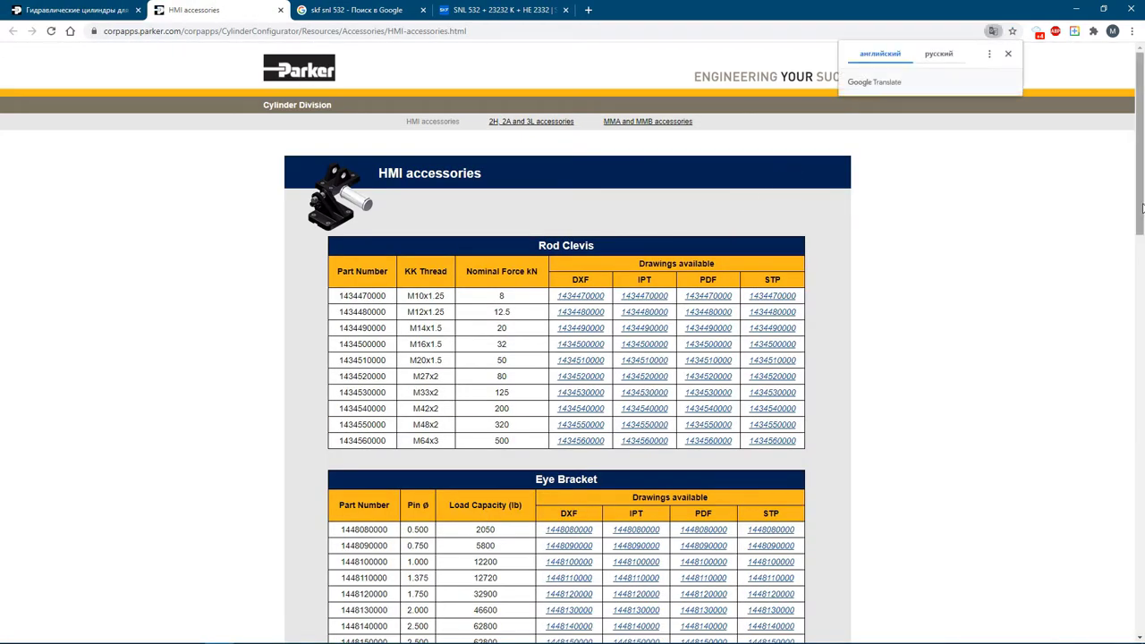
left_click(1008, 54)
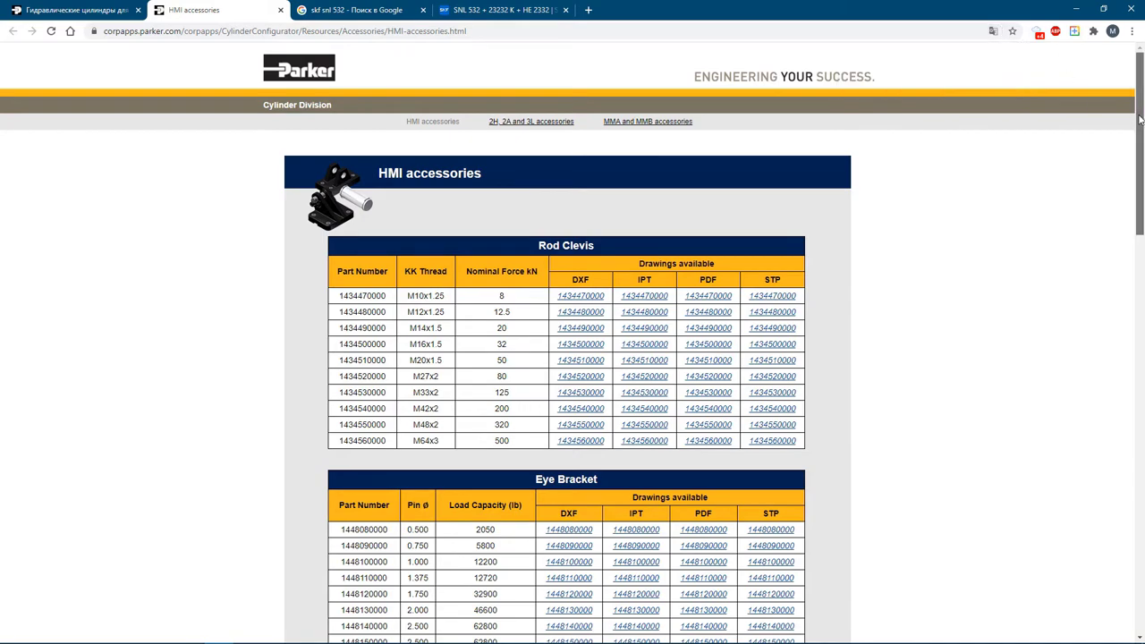
left_click_drag(1133, 111, 1130, 528)
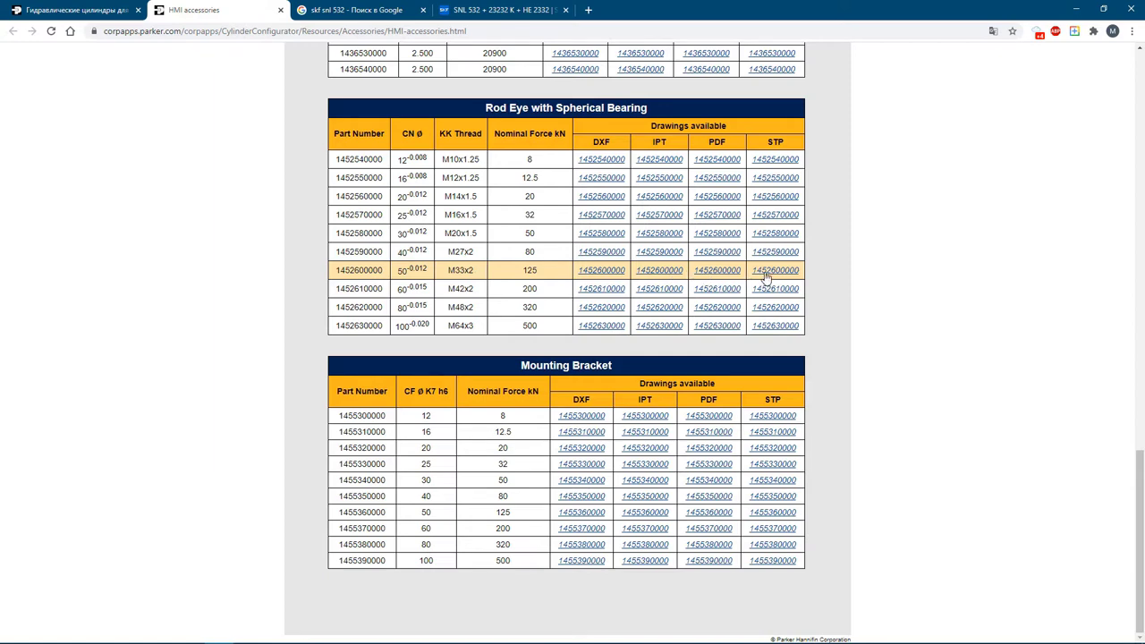
left_click(766, 276)
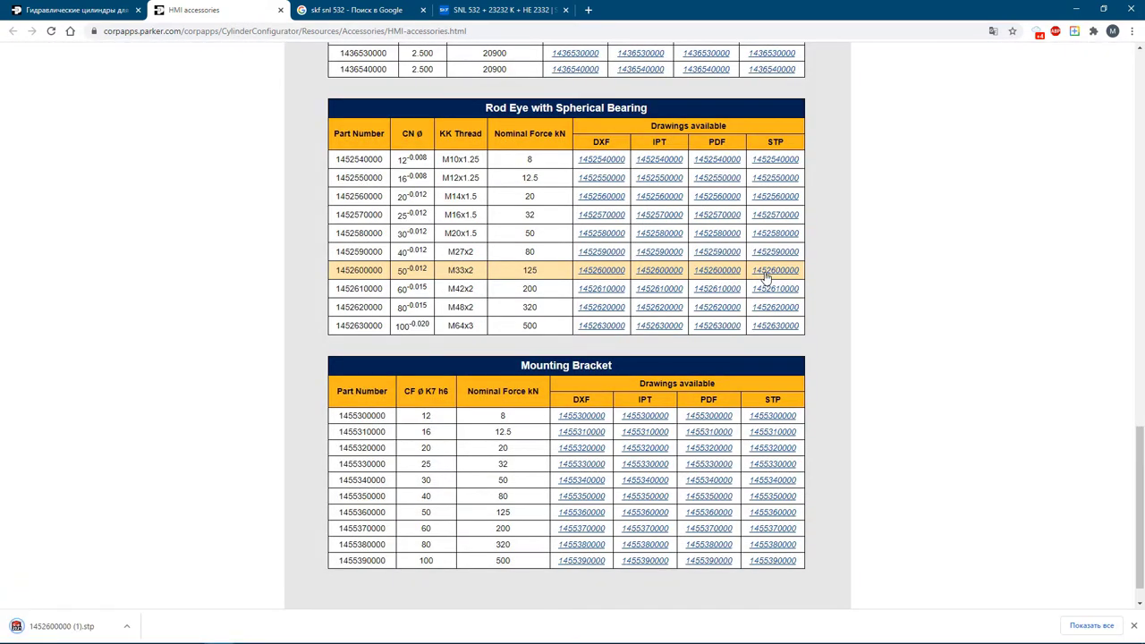
left_click(73, 628)
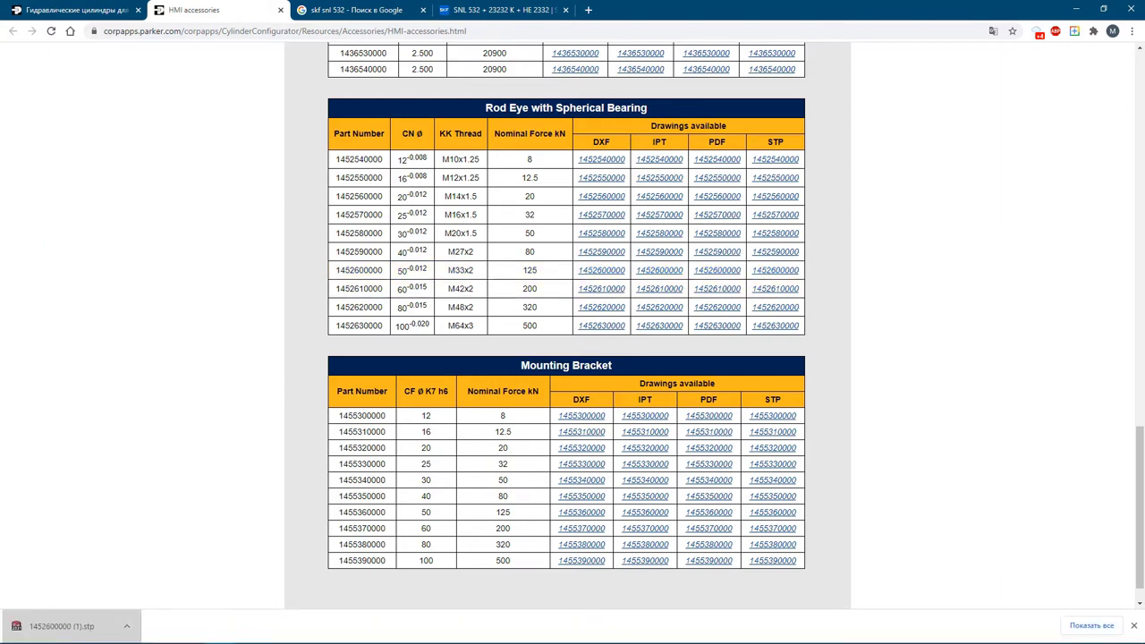
Return to the HMI cylinder assembly in SOLIDWORKS and expand the cylinder component's parts.
left_click(393, 632)
left_click(457, 576)
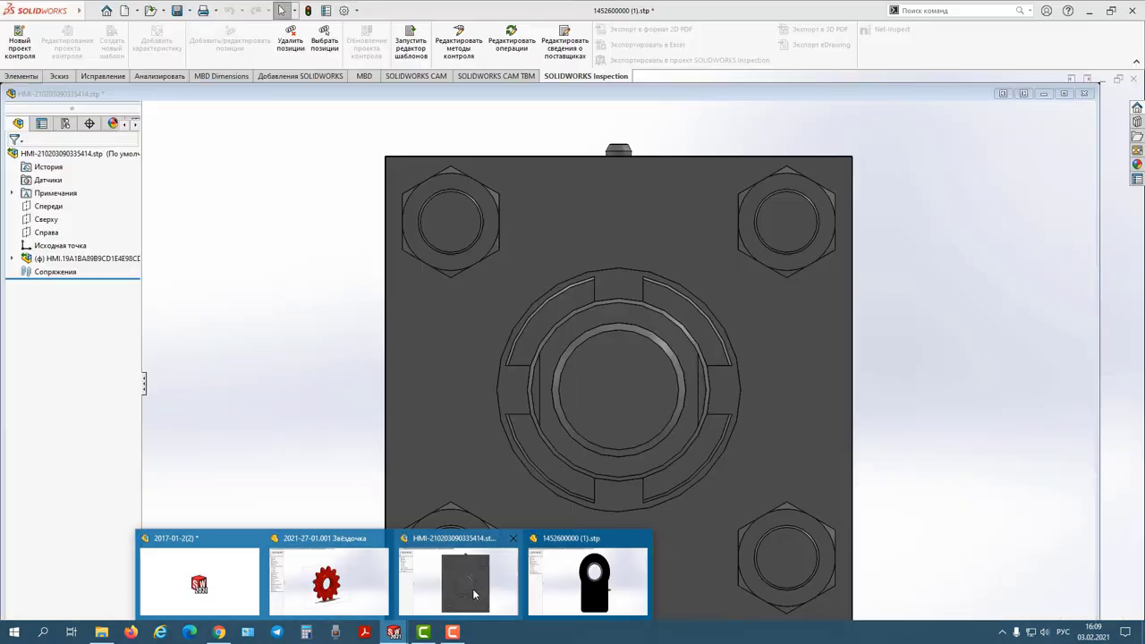
mouse_move(633, 573)
middle_mouse_down()
mouse_move(772, 389)
mouse_move(720, 425)
middle_mouse_up()
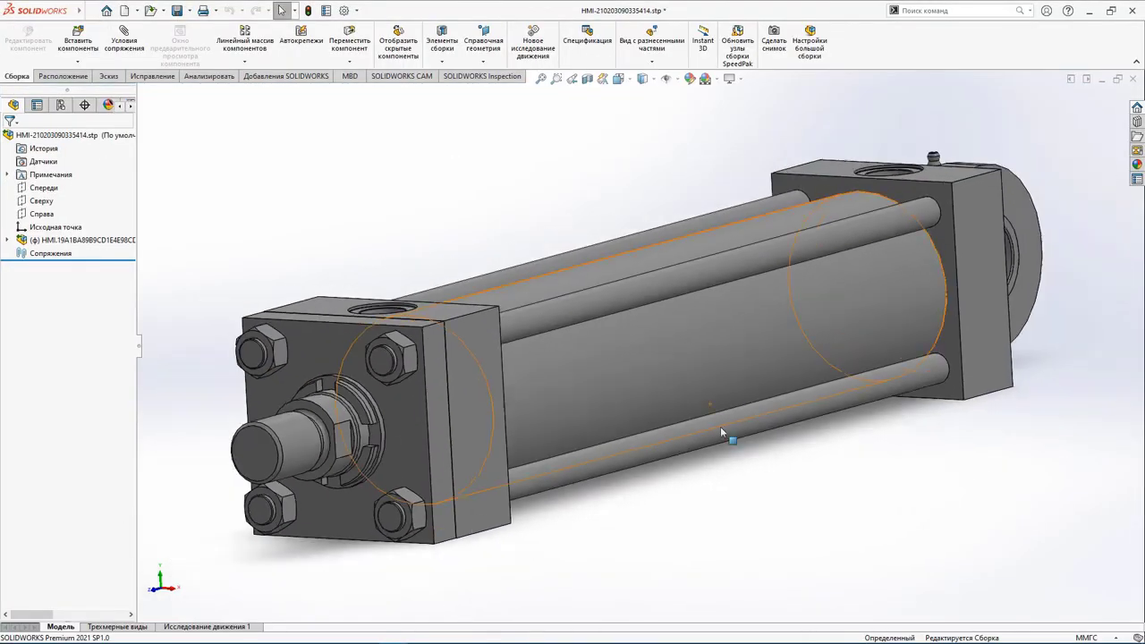
right_click(27, 241)
left_click(8, 240)
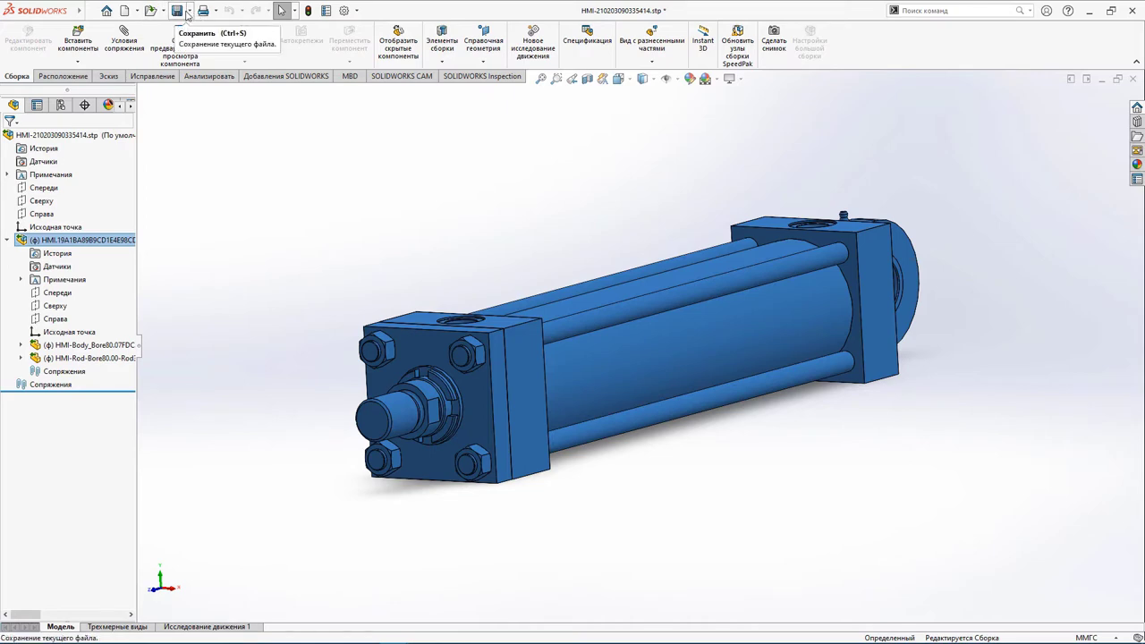
left_click(188, 12)
left_click(199, 39)
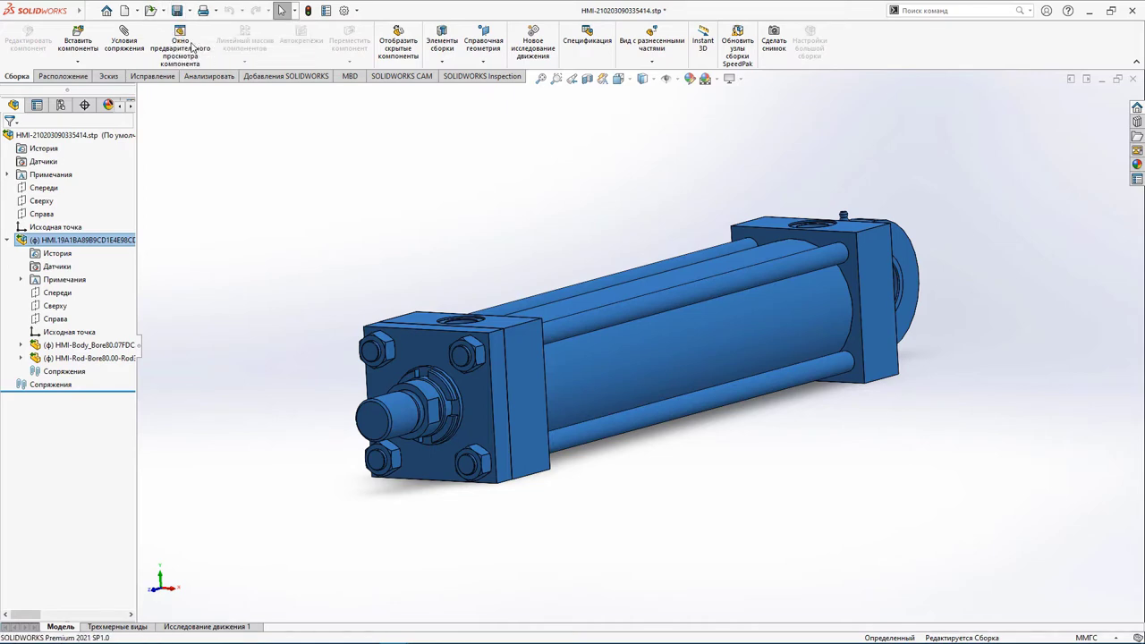
left_click(439, 309)
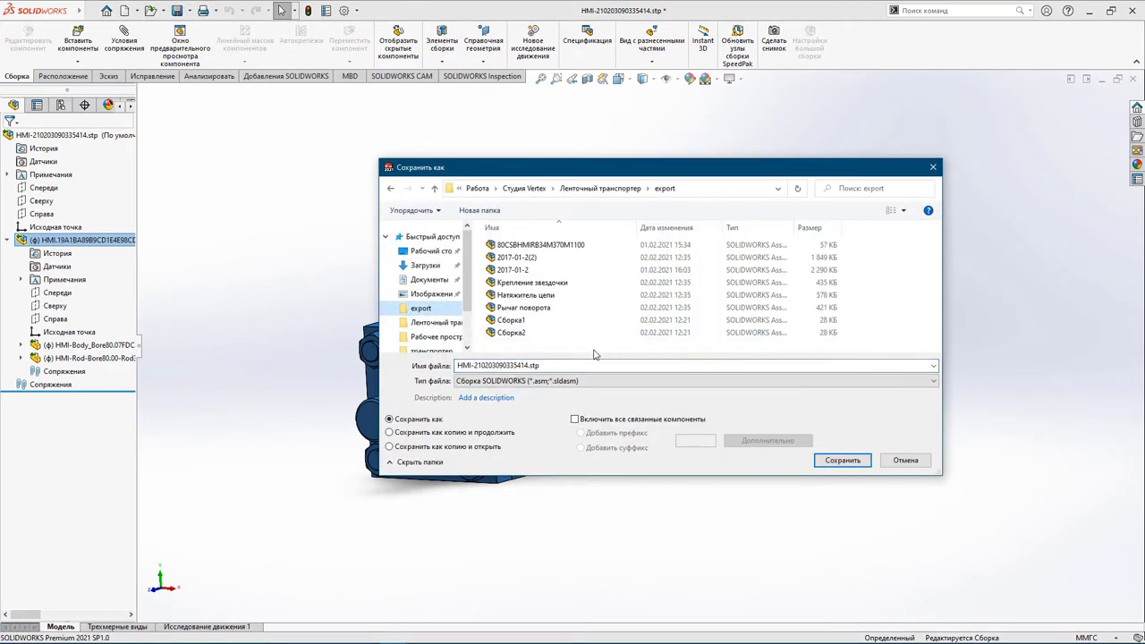
left_click(550, 365)
left_click(550, 365)
key("BackSpace")
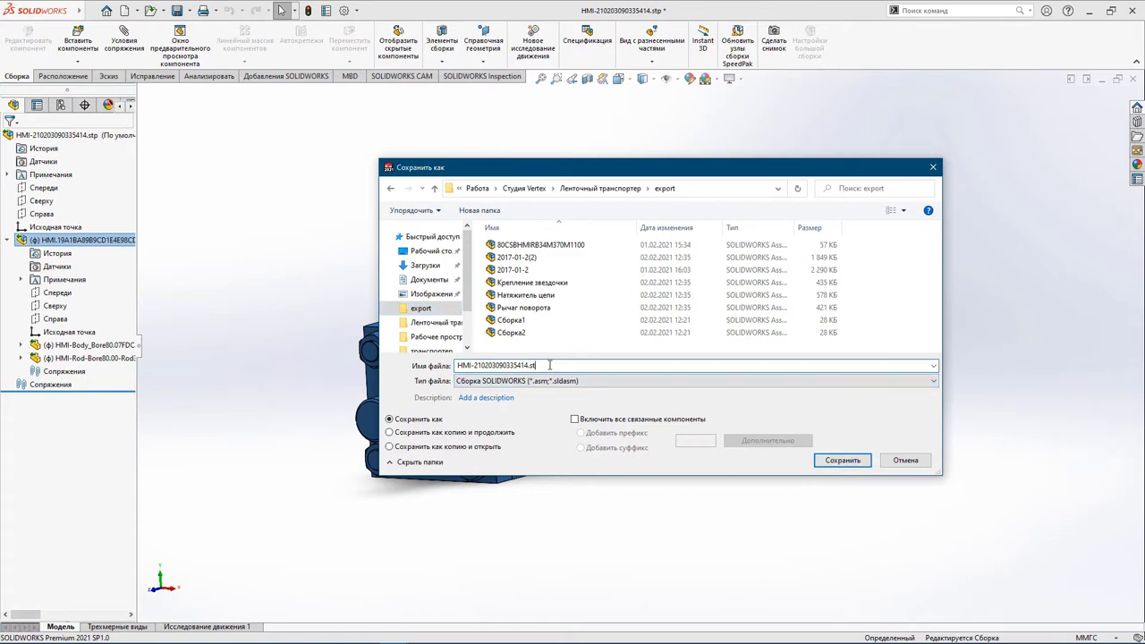
left_click(854, 460)
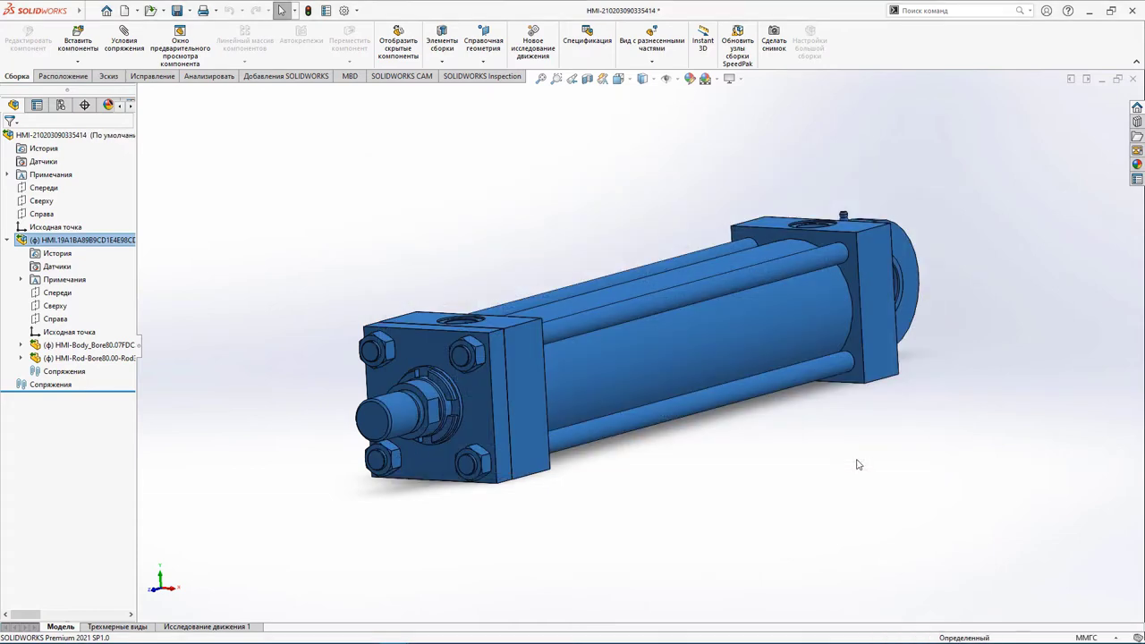
Break the component links and open the cylinder sub-assembly on its own.
right_click(63, 137)
mouse_move(104, 156)
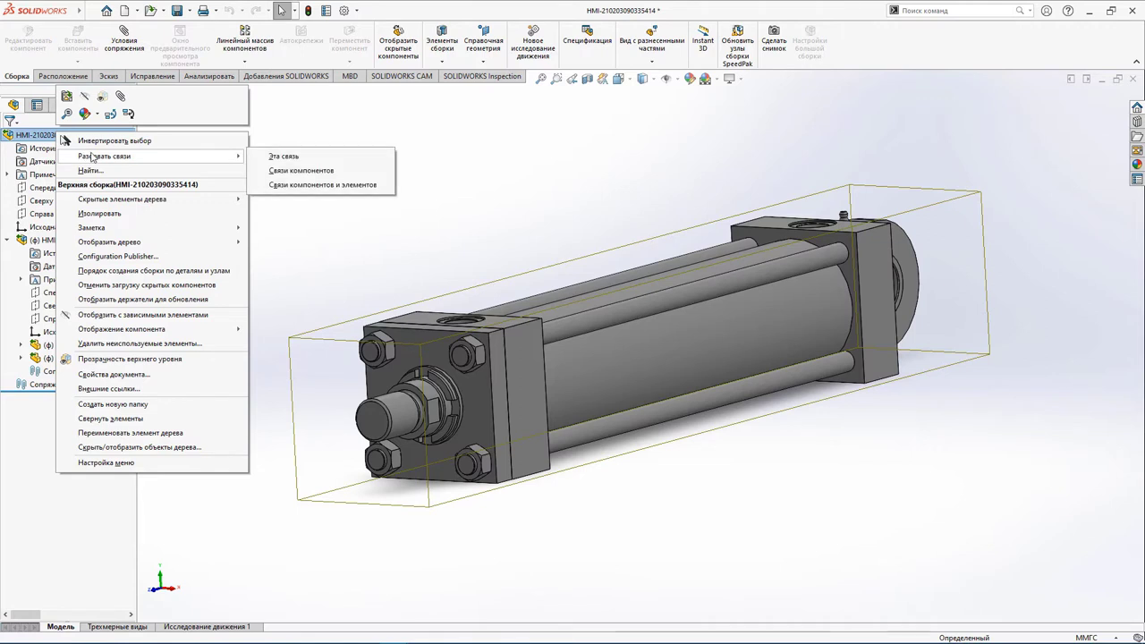
left_click(271, 171)
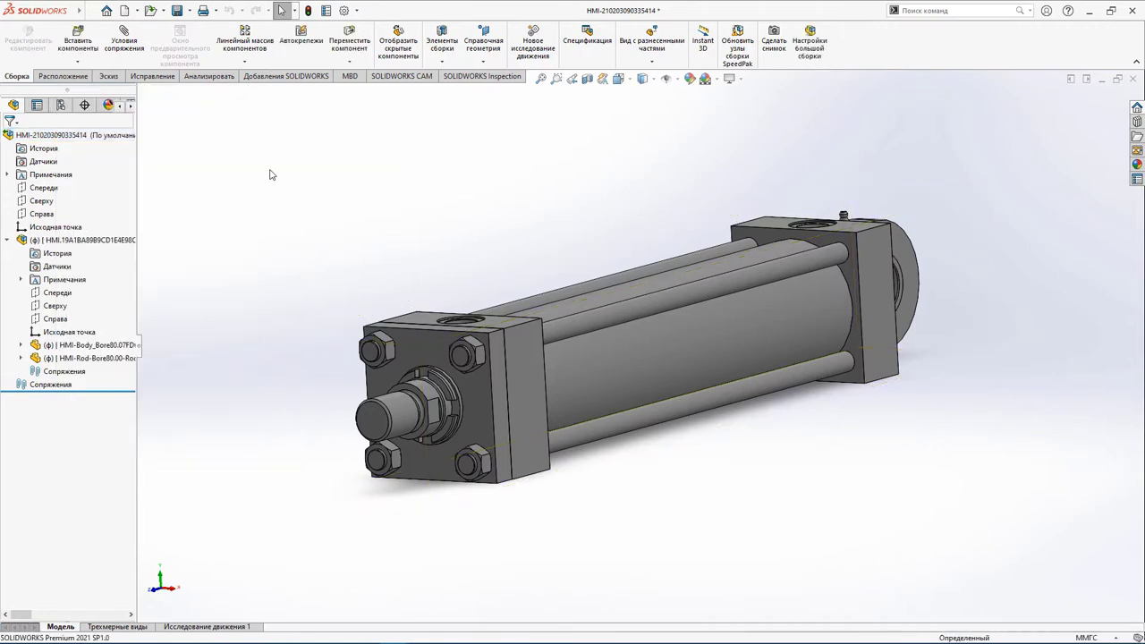
left_click(89, 241)
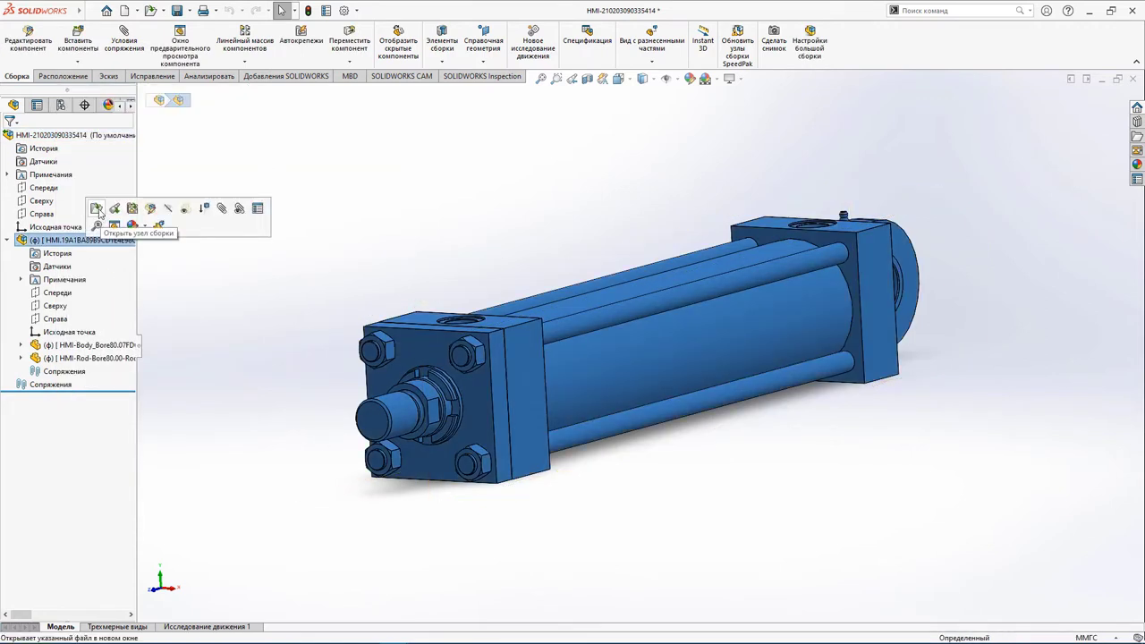
left_click(96, 208)
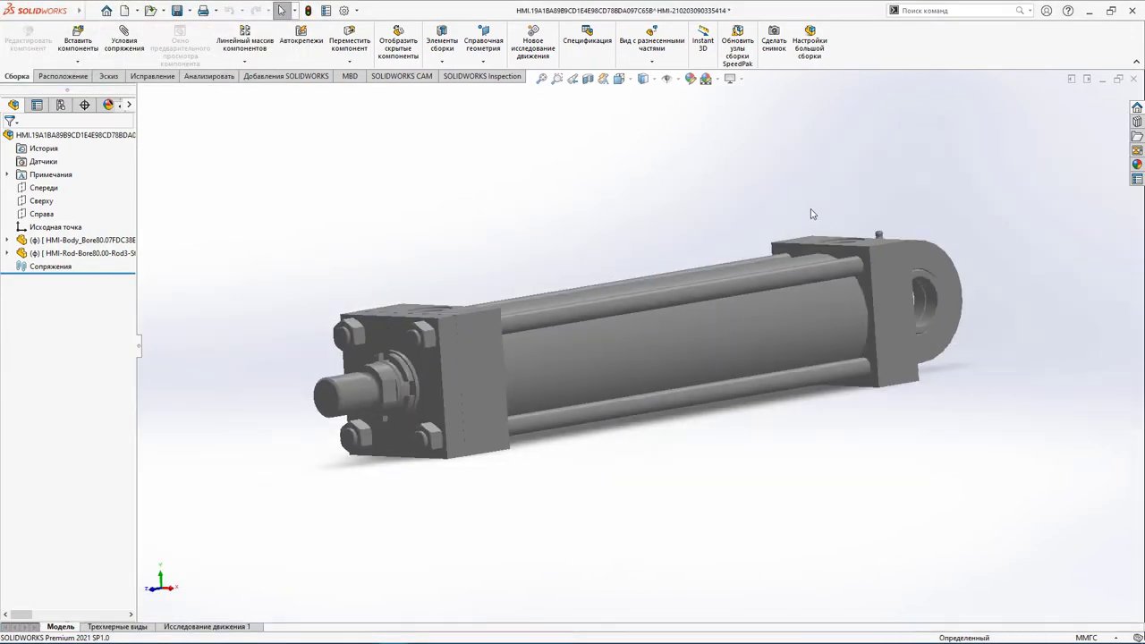
Section the cylinder lengthwise on the Right plane and display it shaded with edges.
left_click(587, 78)
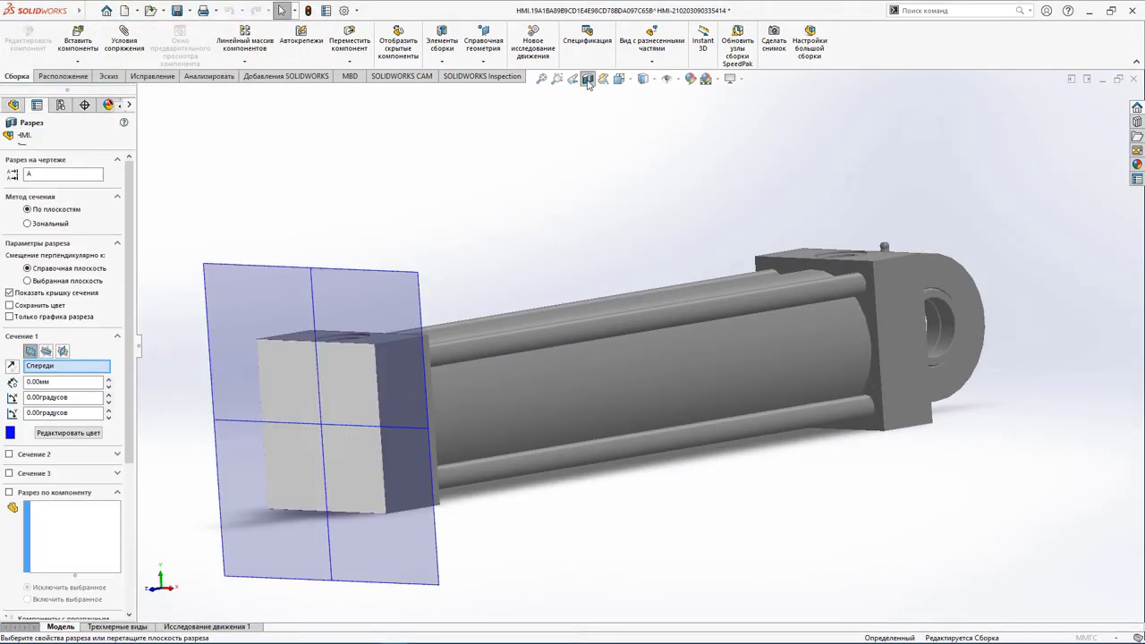
left_click(64, 351)
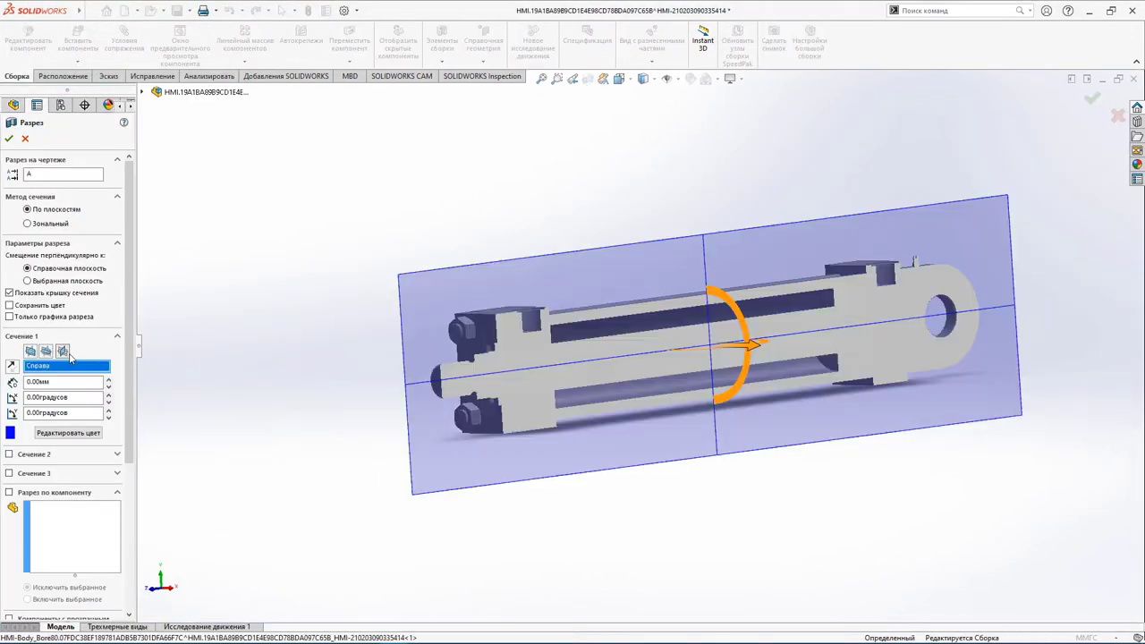
left_click(9, 139)
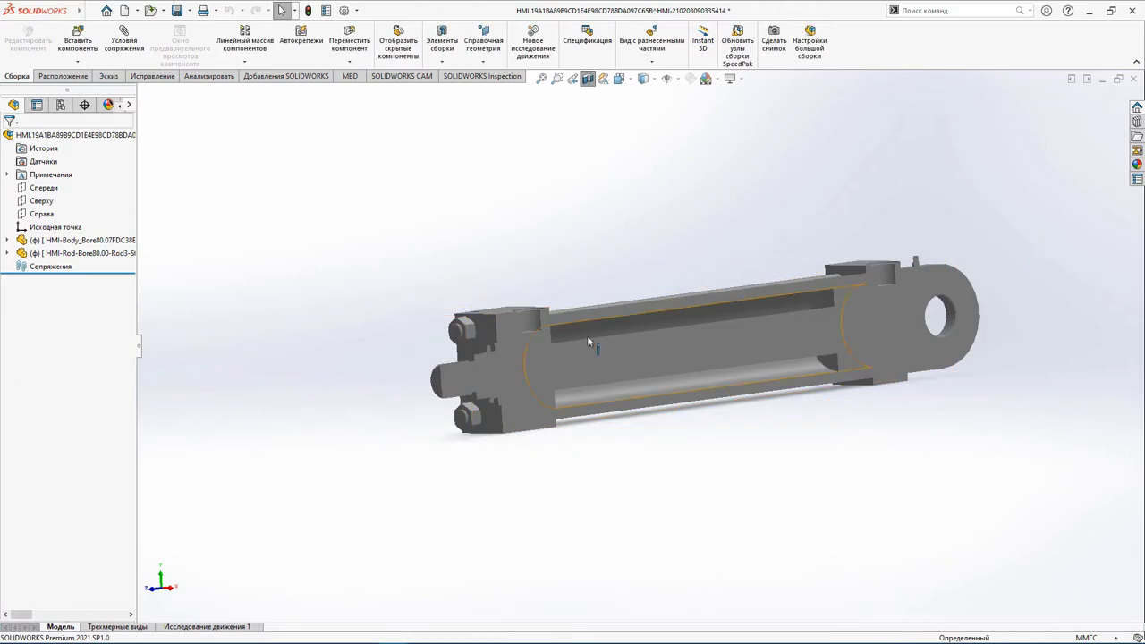
left_click(643, 79)
left_click(644, 93)
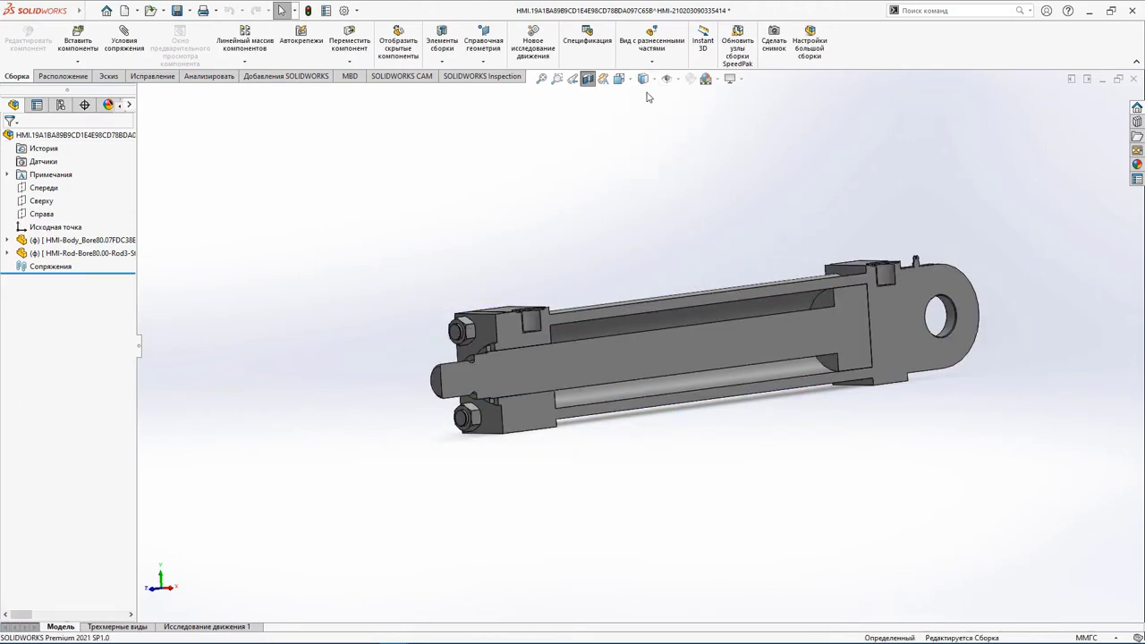
Float the cylinder body and piston rod, and pull the rod out below the body.
left_click(596, 368)
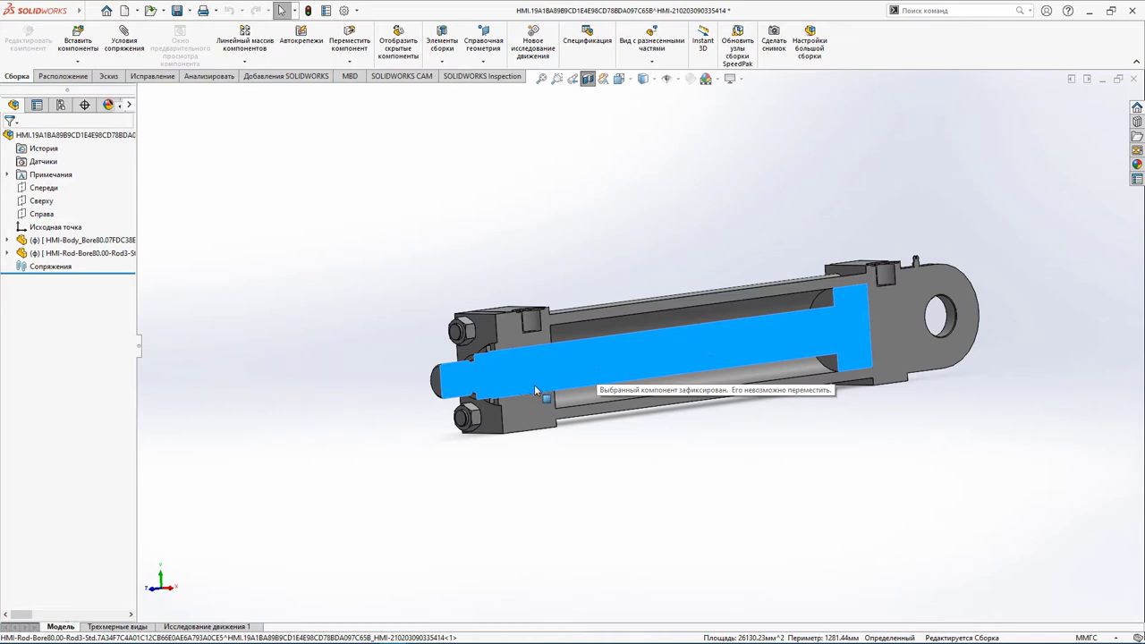
left_click(32, 243)
left_click(33, 255, "ctrl")
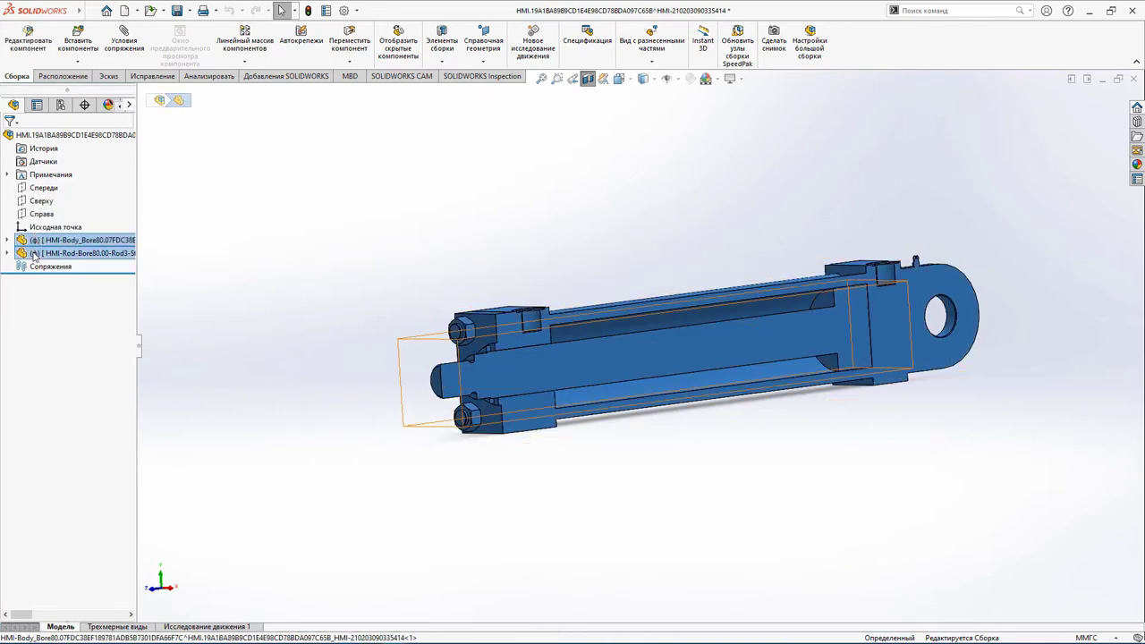
right_click(33, 255)
left_click(98, 379)
mouse_move(544, 386)
left_mouse_down()
mouse_move(404, 499)
mouse_move(395, 521)
mouse_move(572, 524)
left_mouse_up()
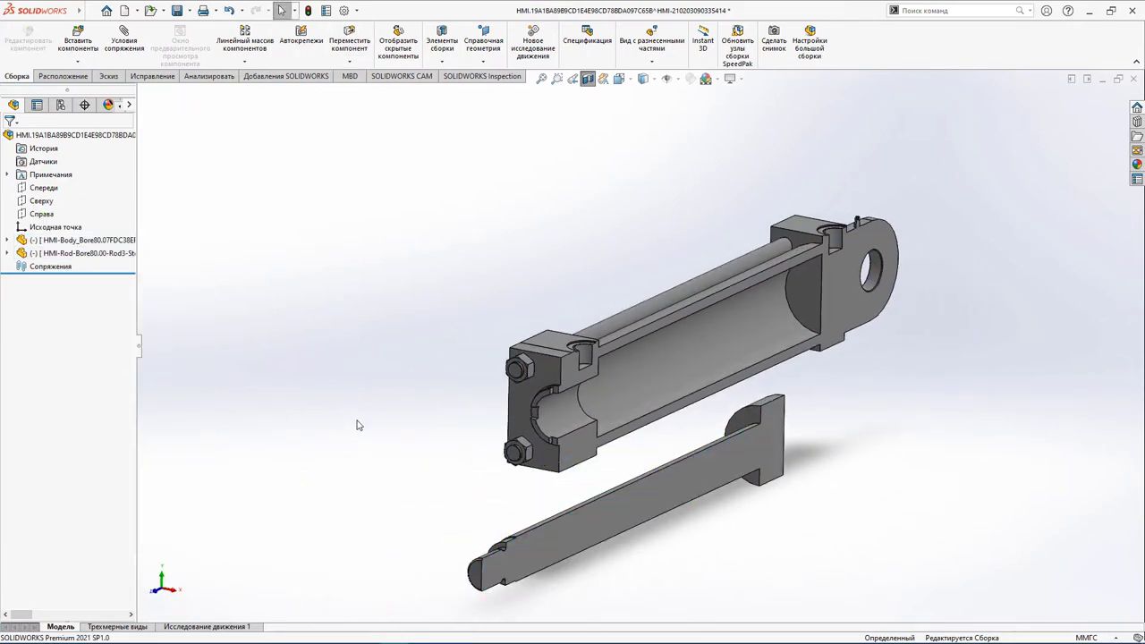
Add a concentric mate between the piston rod and the cylinder body.
left_click(551, 415)
middle_click_drag(550, 414, 684, 541)
left_click(687, 543)
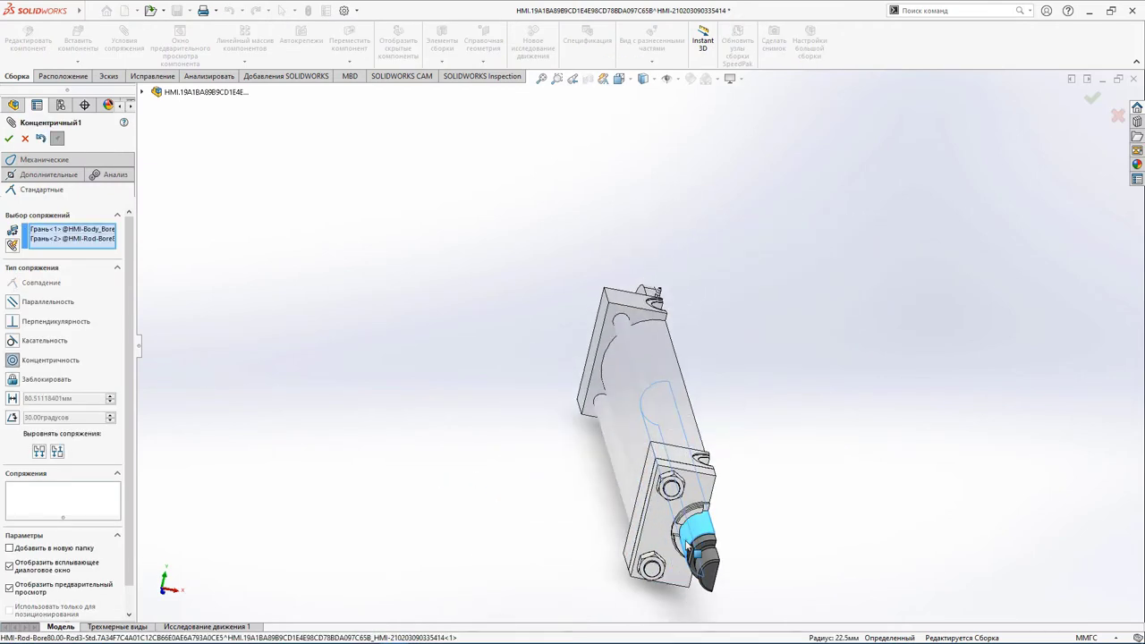
key("Return")
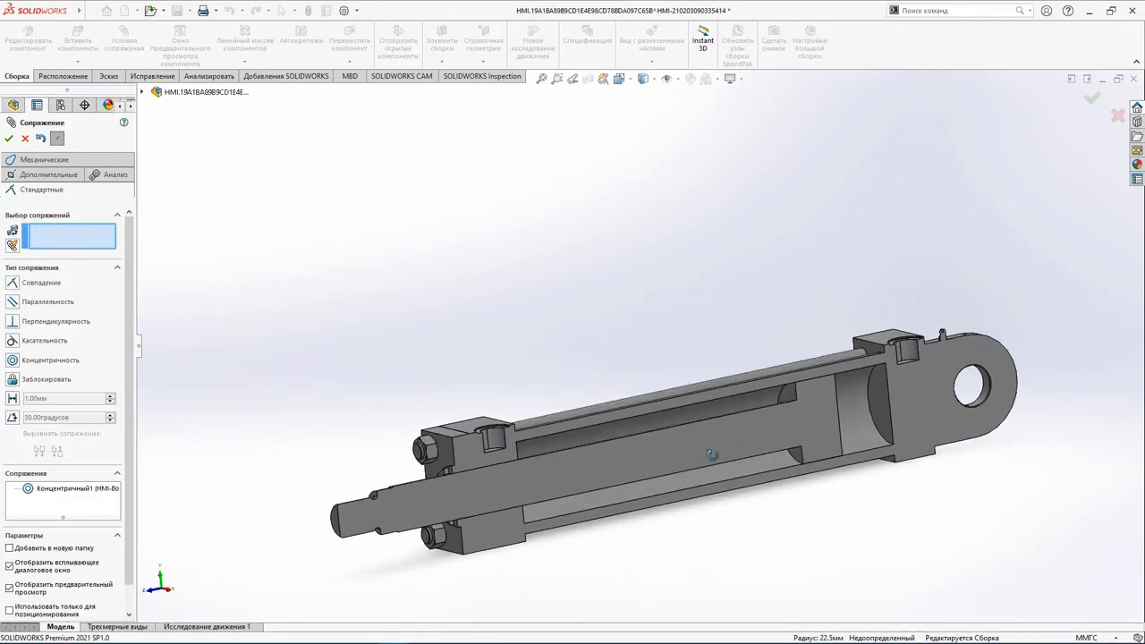
Add a width mate between the bore faces and piston faces with Free constraint.
left_click(50, 175)
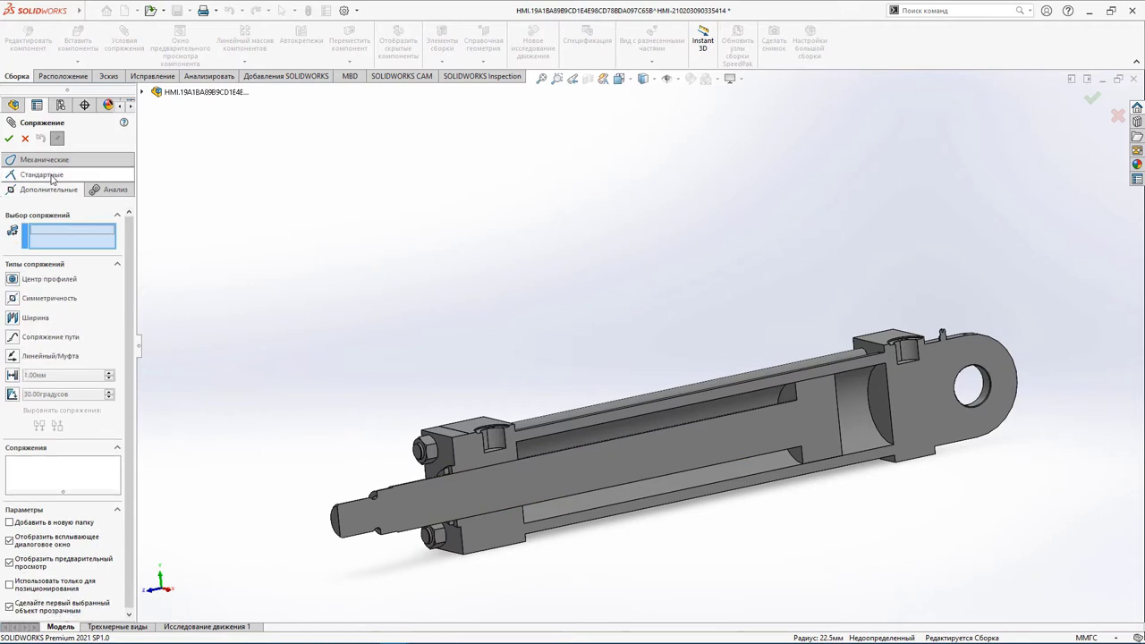
left_click(13, 318)
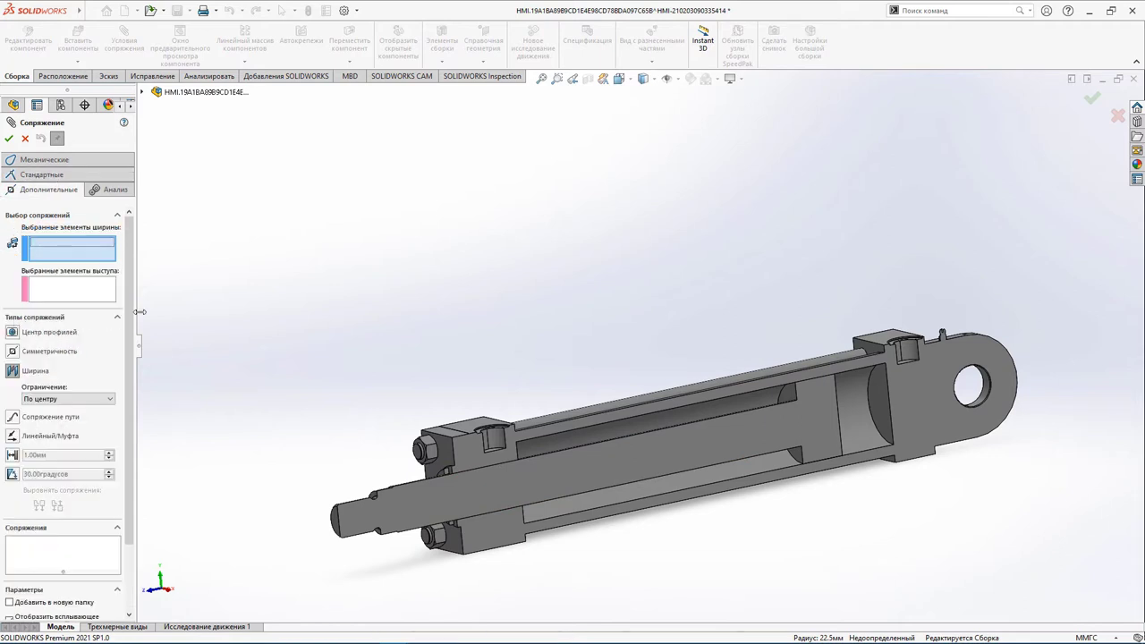
middle_click_drag(459, 257, 365, 273)
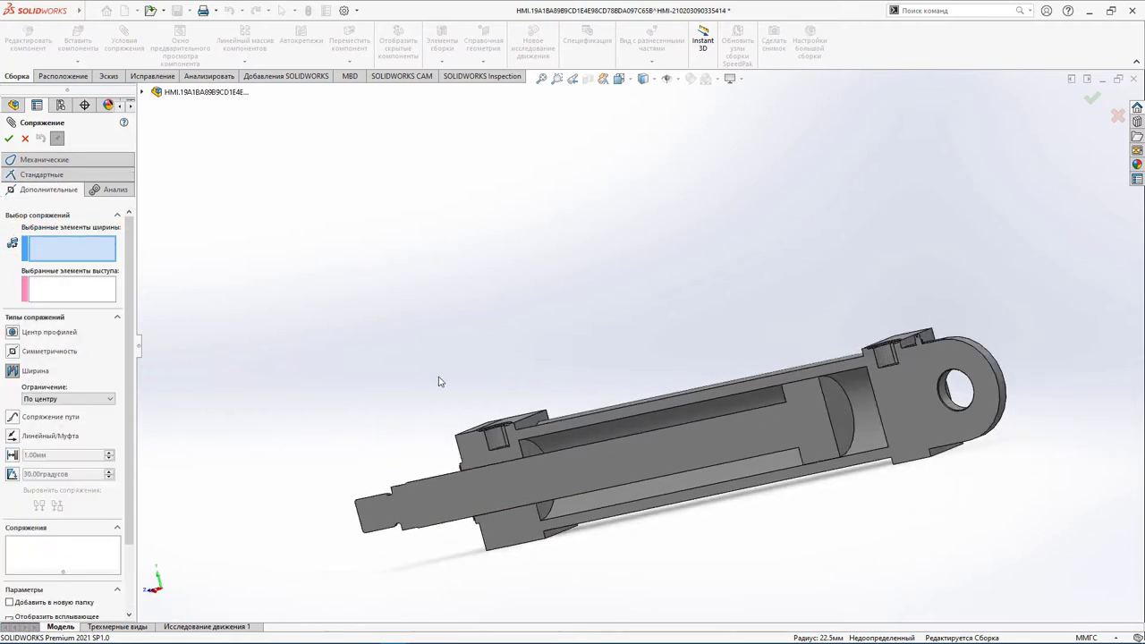
left_click(531, 452)
mouse_move(463, 396)
middle_mouse_down()
mouse_move(409, 388)
mouse_move(469, 386)
middle_mouse_up()
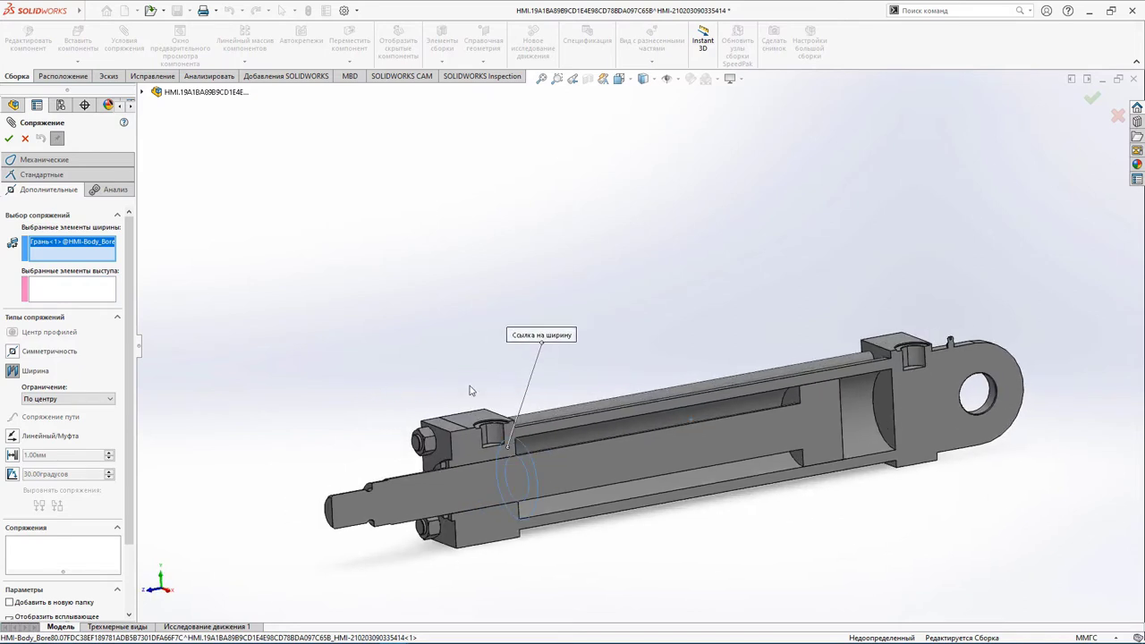
left_click(884, 415)
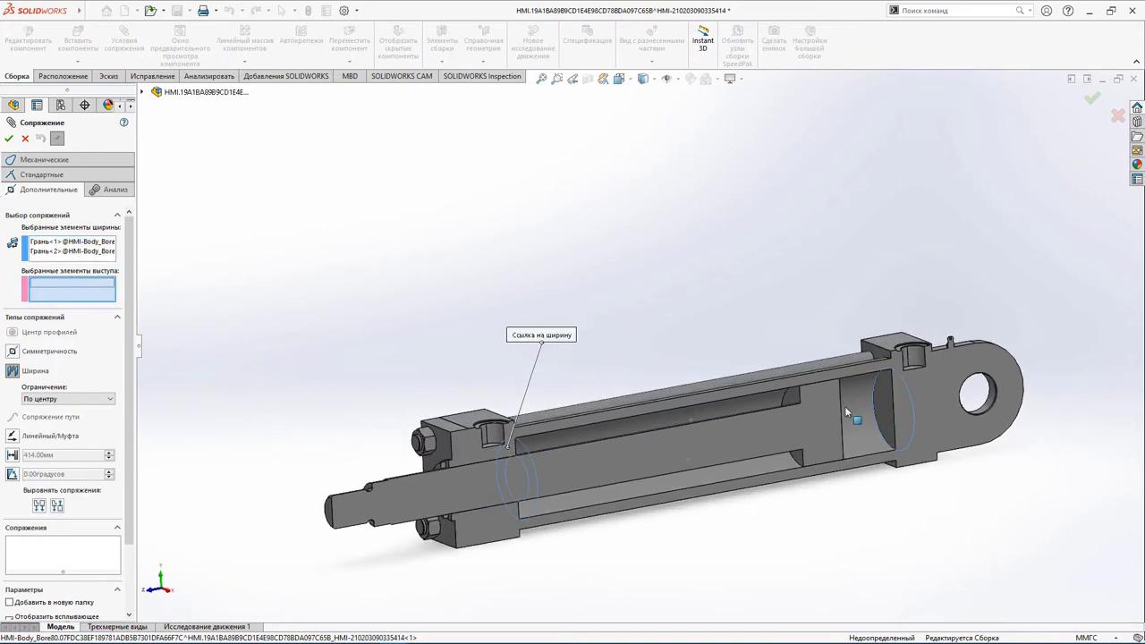
left_click(792, 408)
middle_click_drag(792, 408, 757, 328)
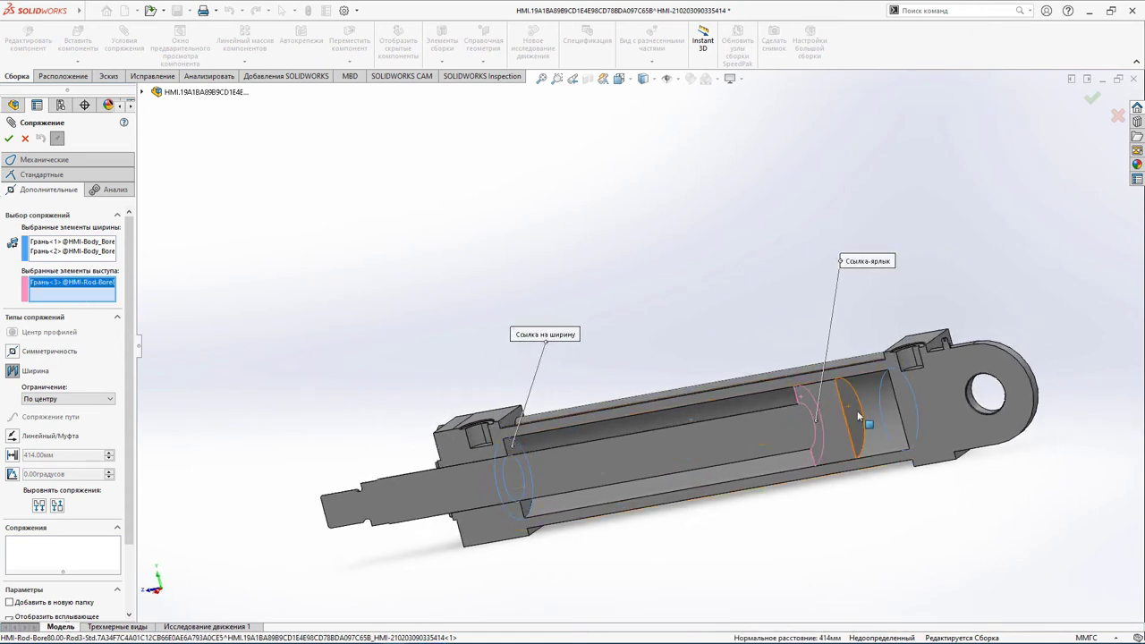
left_click(852, 411)
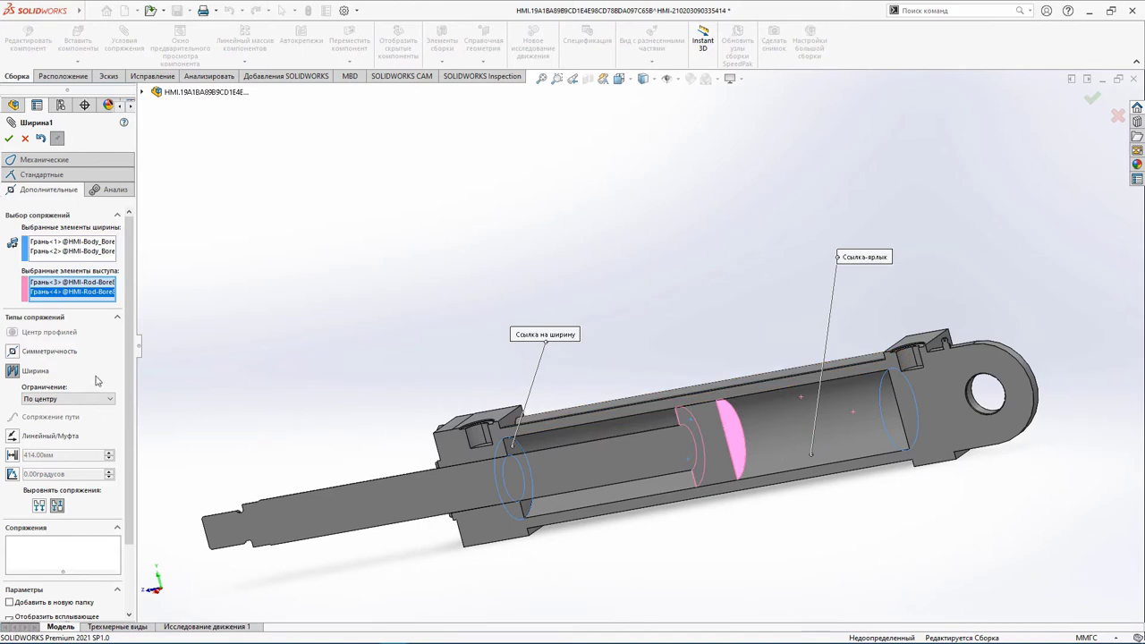
left_click(56, 398)
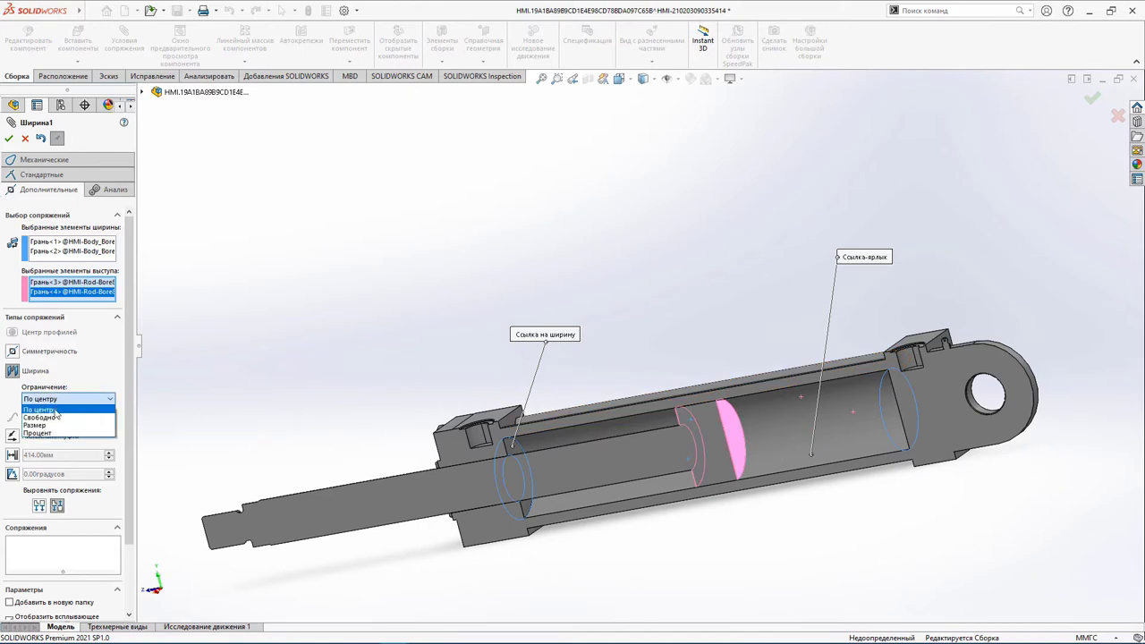
left_click(55, 418)
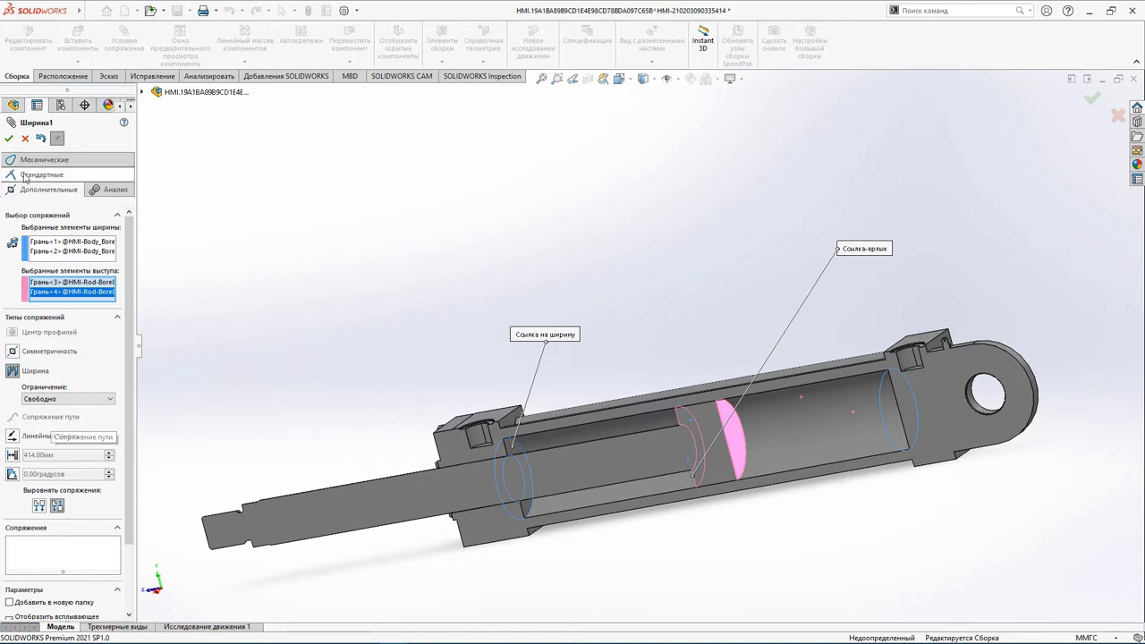
left_click(9, 139)
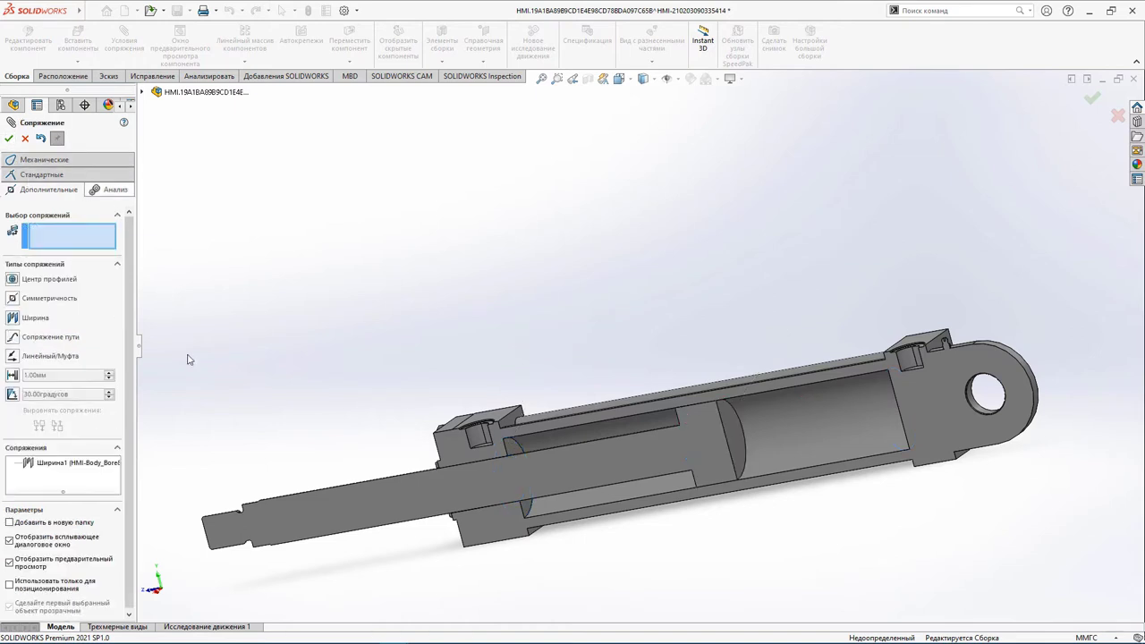
Slide the piston rod to confirm it moves freely along the bore.
mouse_move(187, 358)
middle_mouse_down()
mouse_move(306, 332)
mouse_move(356, 297)
middle_mouse_up()
mouse_move(327, 503)
left_mouse_down()
mouse_move(262, 506)
mouse_move(568, 455)
mouse_move(450, 484)
mouse_move(145, 507)
mouse_move(514, 472)
mouse_move(217, 504)
mouse_move(409, 460)
left_mouse_up()
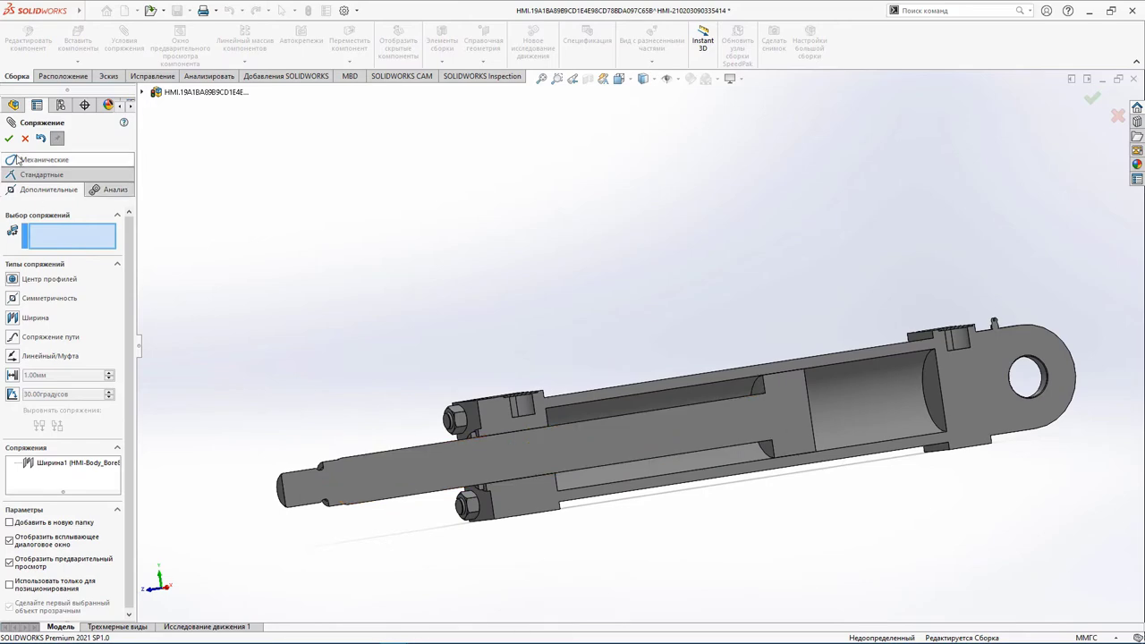
left_click(8, 138)
left_click(588, 80)
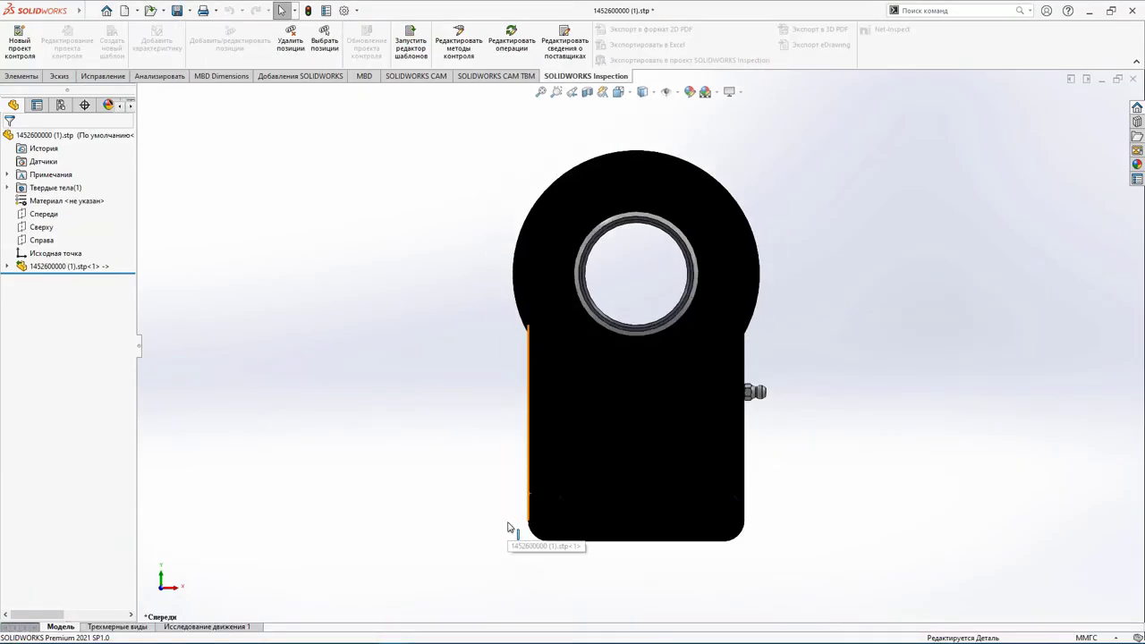
mouse_move(179, 319)
middle_mouse_down()
mouse_move(375, 519)
mouse_move(476, 401)
middle_mouse_up()
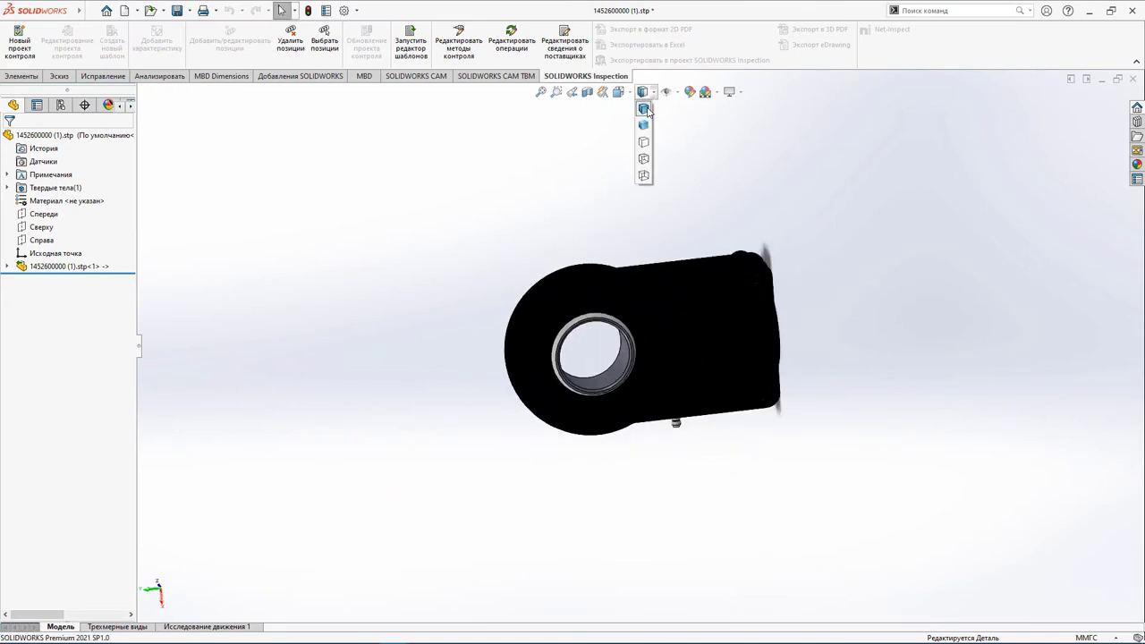
left_click(86, 9)
left_click(113, 156)
left_click(420, 308)
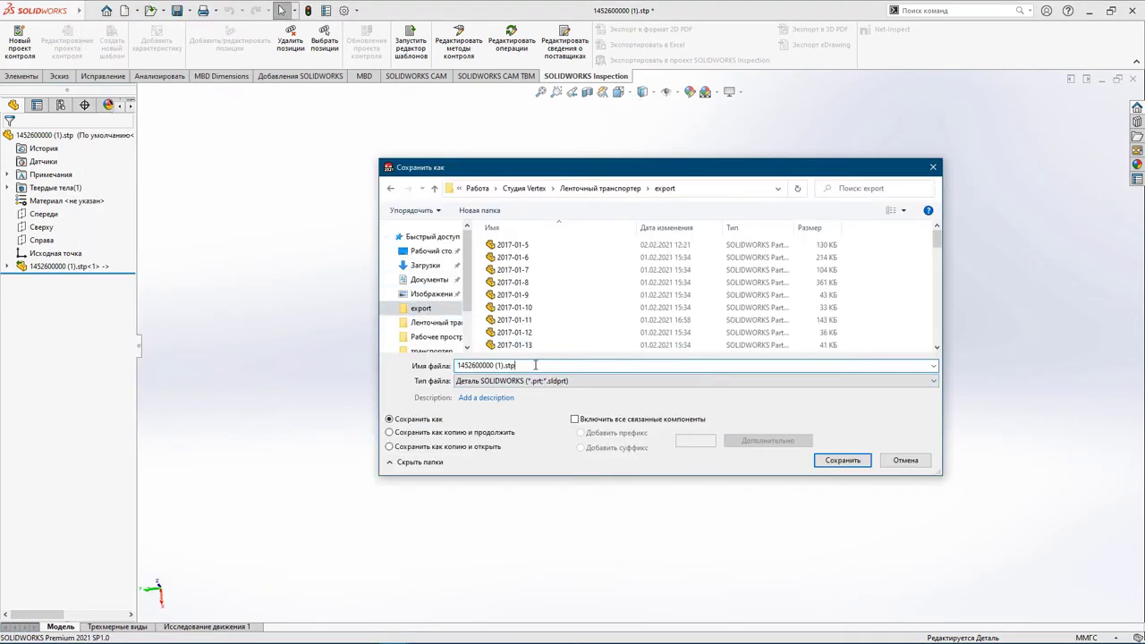
left_click(852, 465)
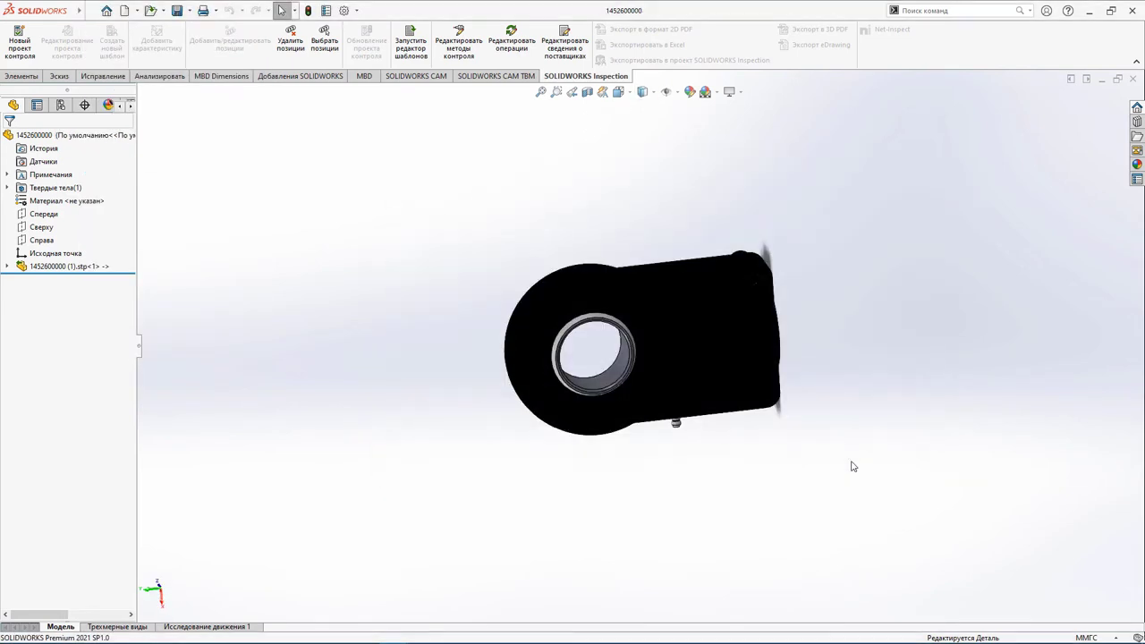
mouse_move(394, 632)
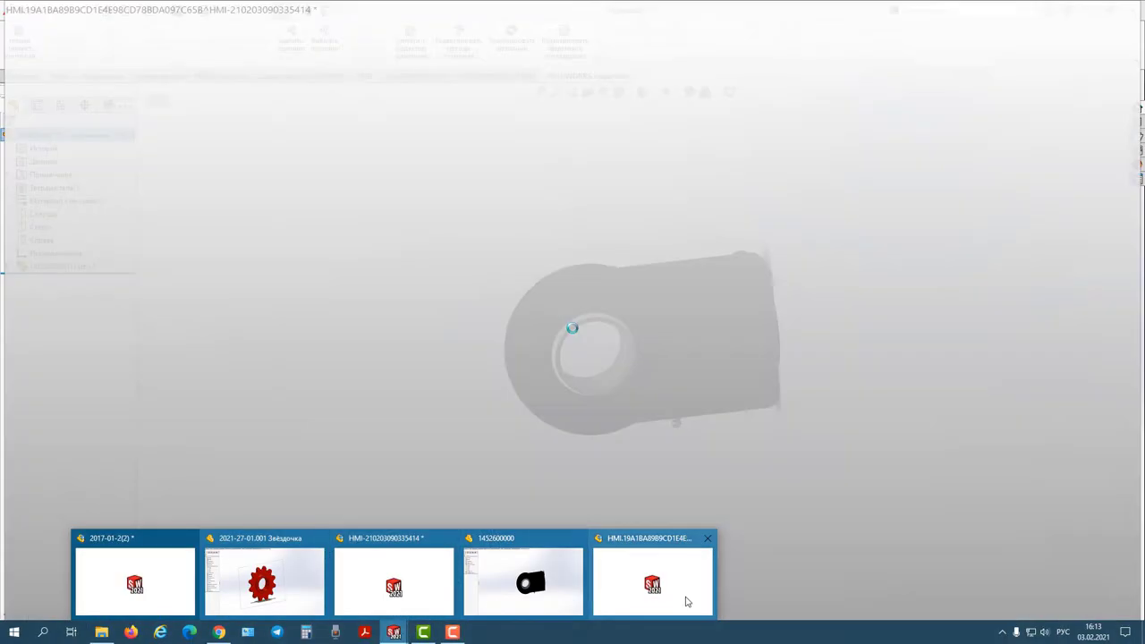
left_click(653, 581)
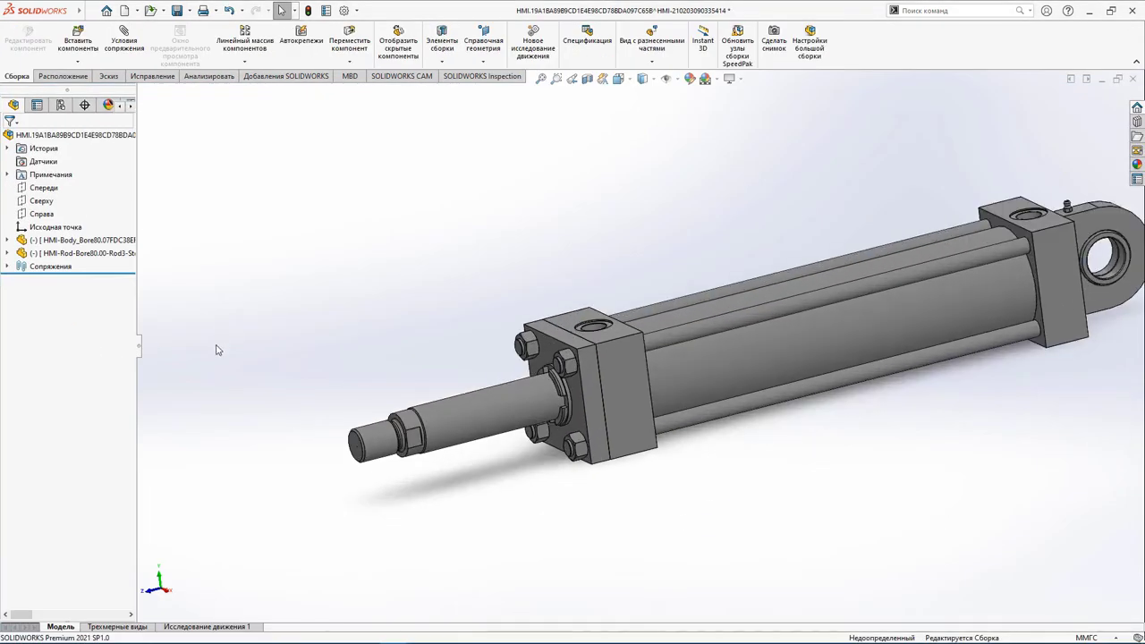
left_click(408, 305)
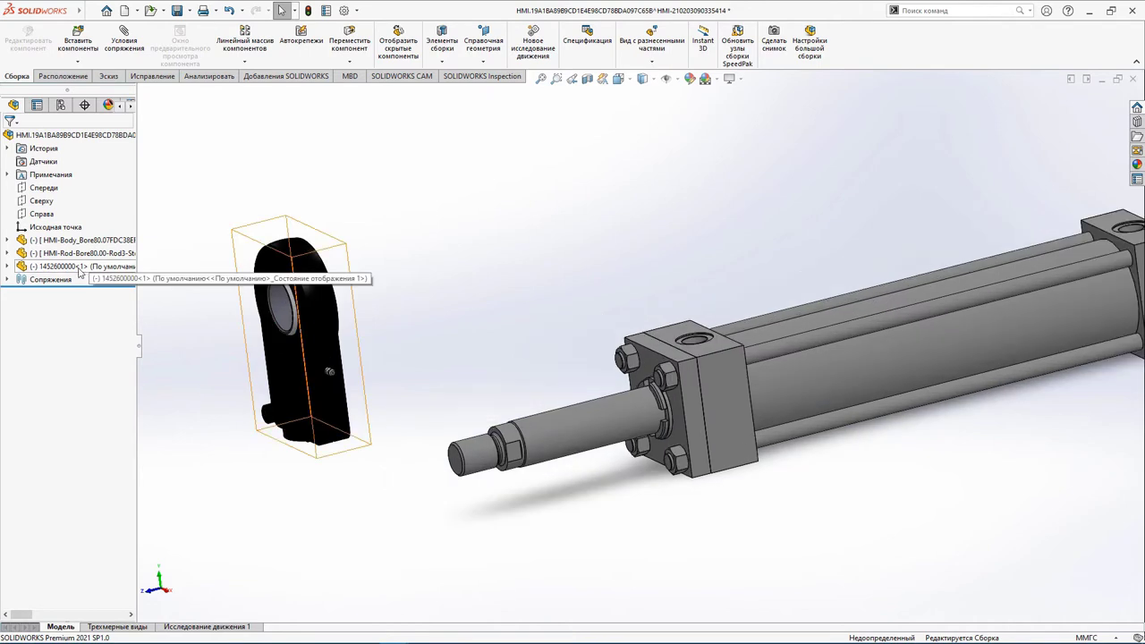
left_click(79, 268)
left_click(331, 391)
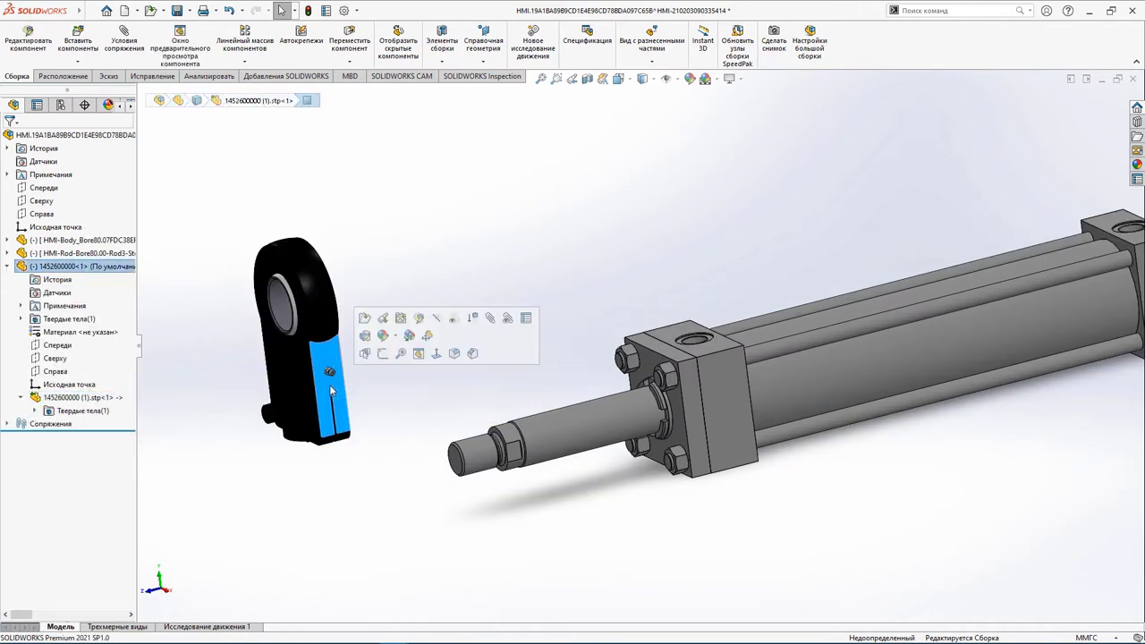
left_click(396, 337)
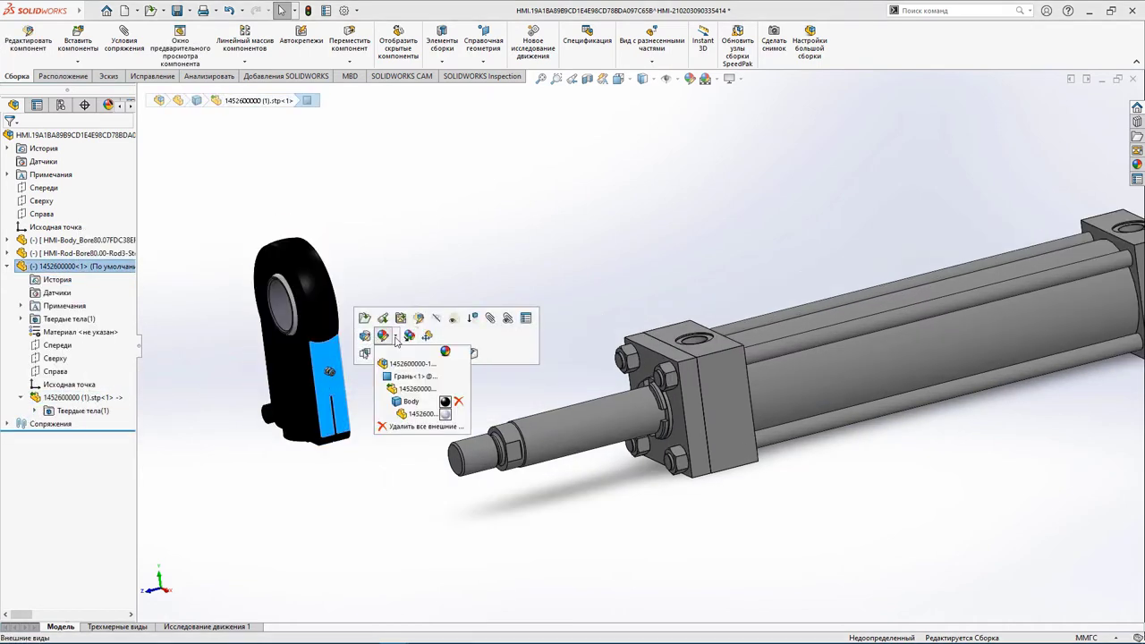
left_click(445, 402)
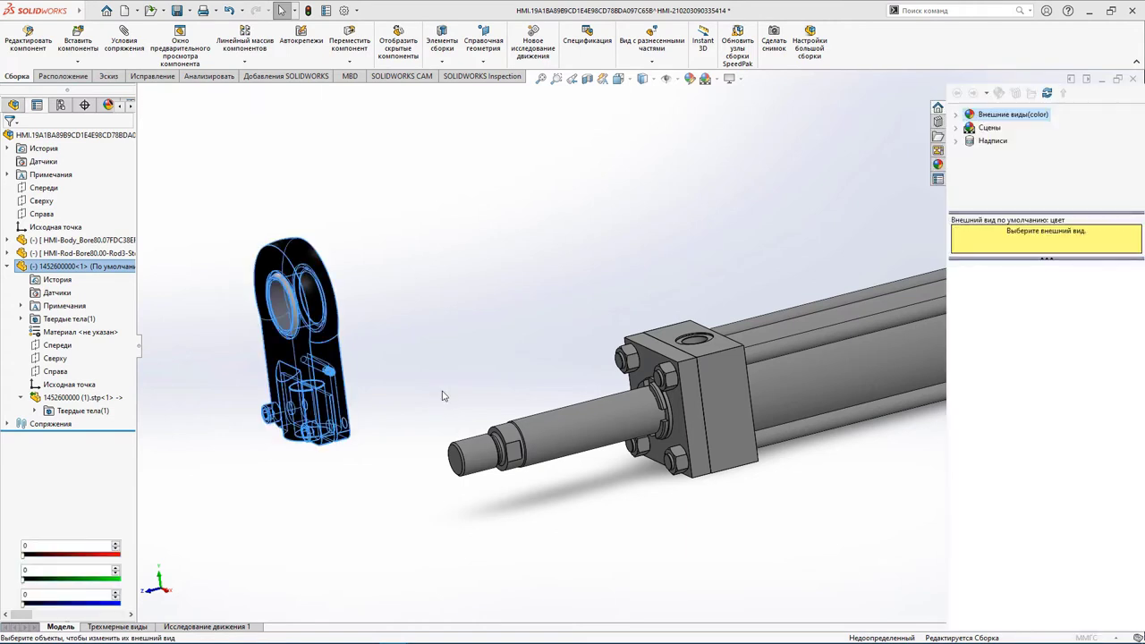
left_click(94, 415)
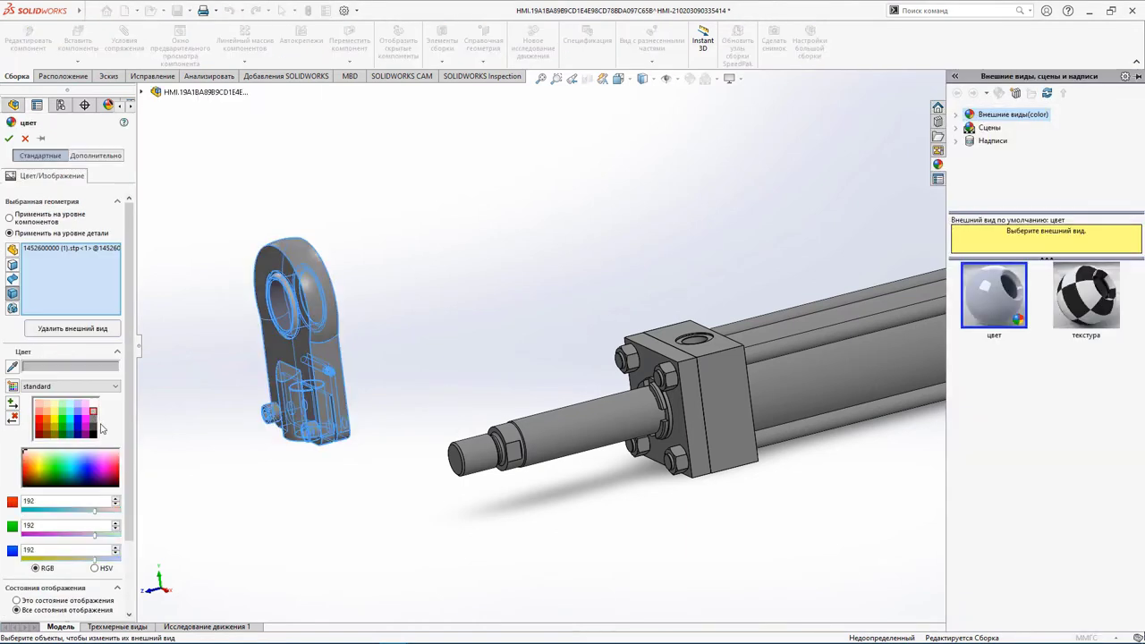
left_click(9, 138)
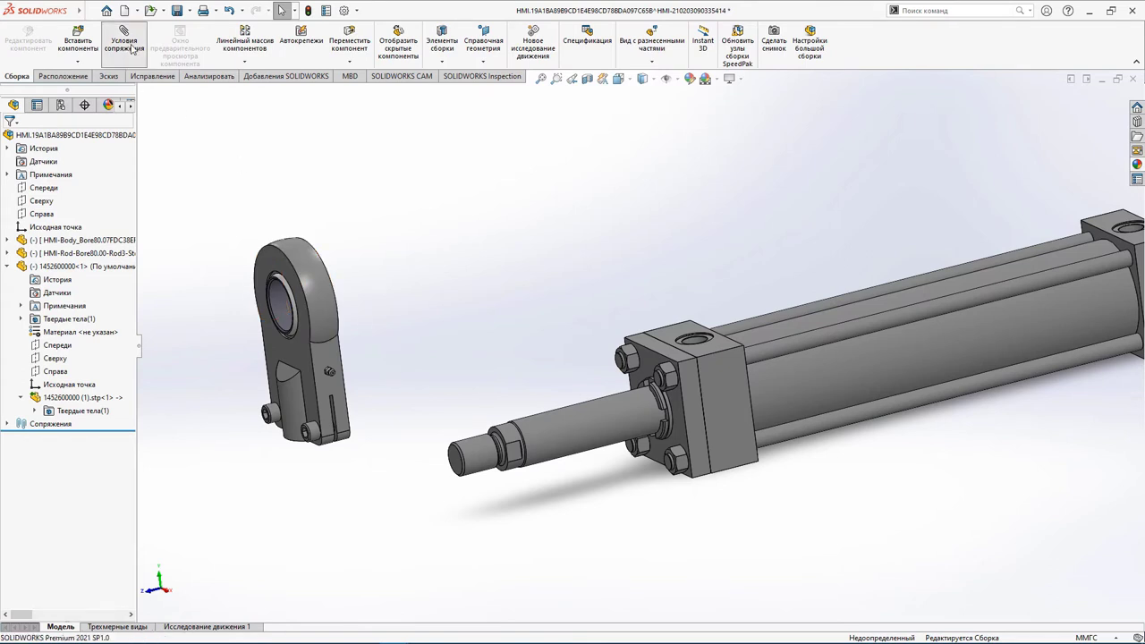
Add a parallel mate between a rod-eye flat face and the cylinder cap face.
left_click(271, 266)
left_click(732, 425)
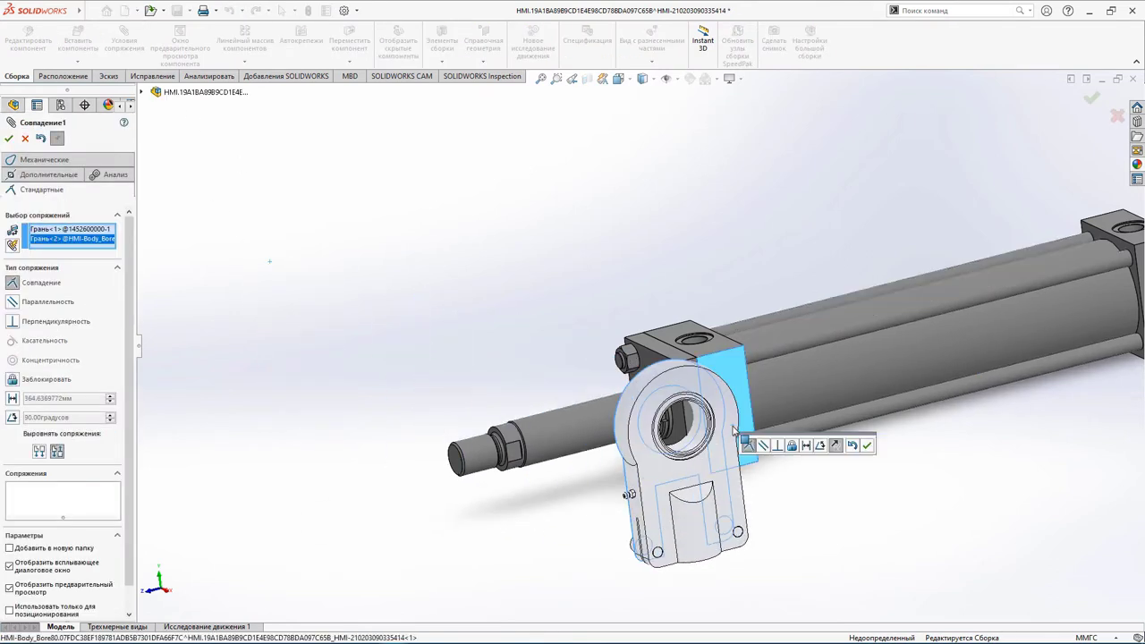
left_click(764, 445)
left_click(866, 445)
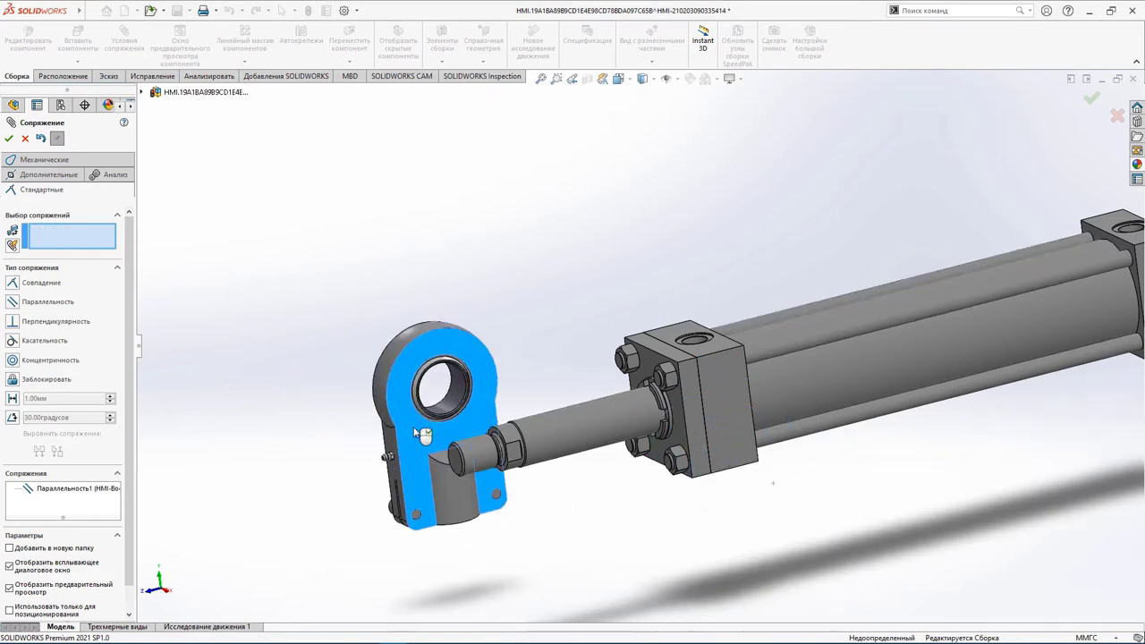
Make the rod eye's threaded hole concentric with the rod end's cylindrical face.
mouse_move(413, 485)
middle_mouse_down()
mouse_move(396, 429)
mouse_move(312, 636)
middle_mouse_up()
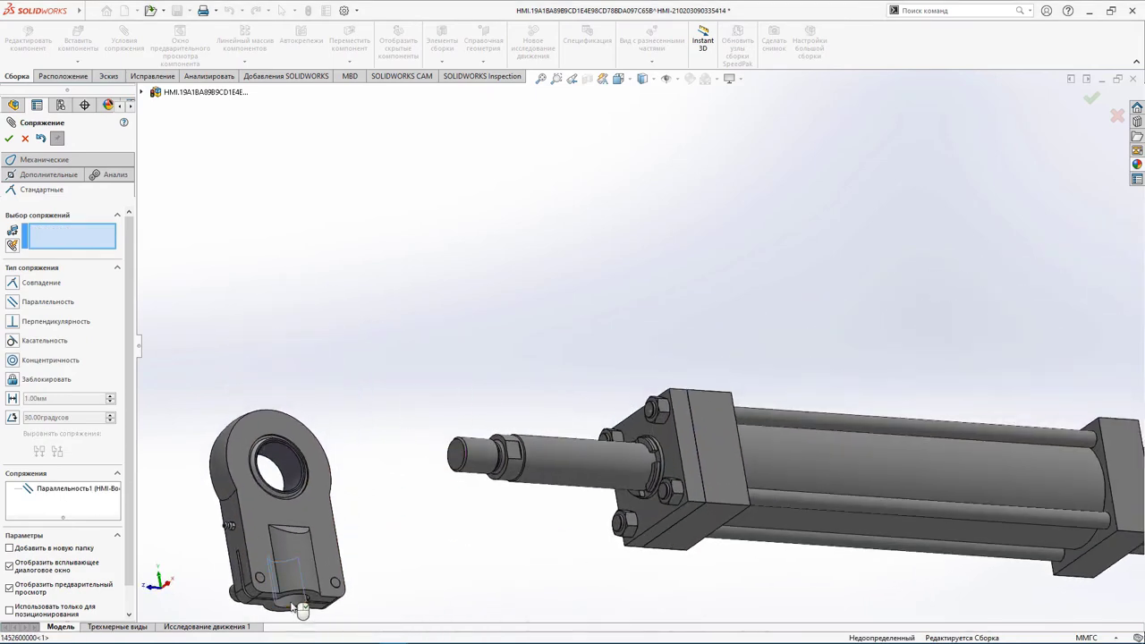
left_click(299, 608)
left_click(499, 472)
key("Return")
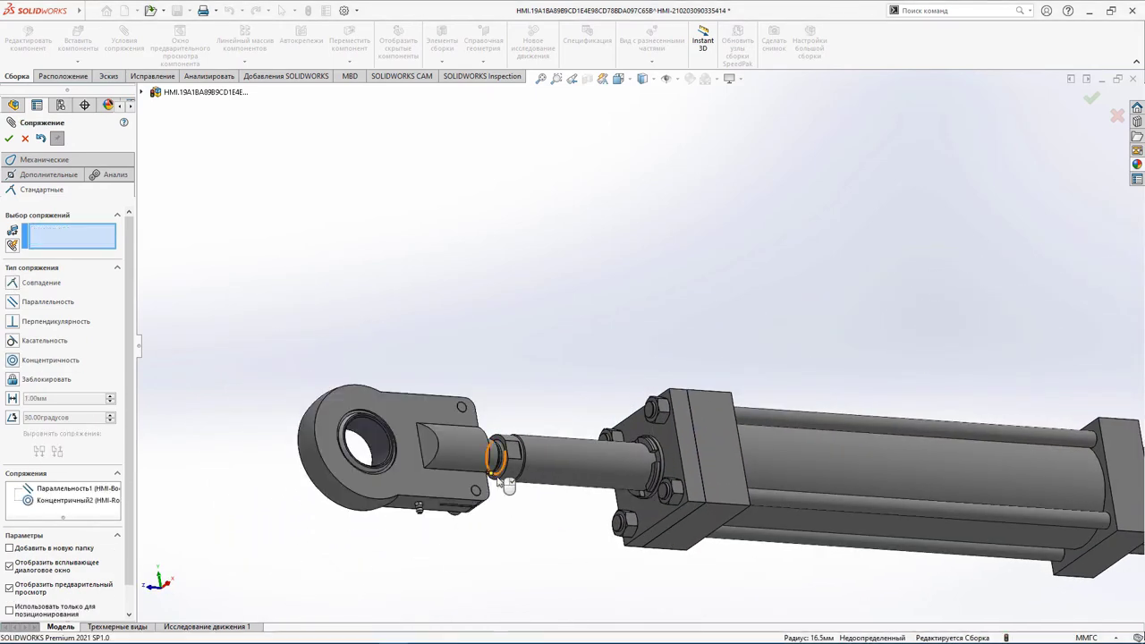
Mate the rod eye's end face coincident with the rod shoulder, then finish mating.
scroll(499, 481, "down", 5)
left_click(573, 348)
scroll(573, 349, "up", 5)
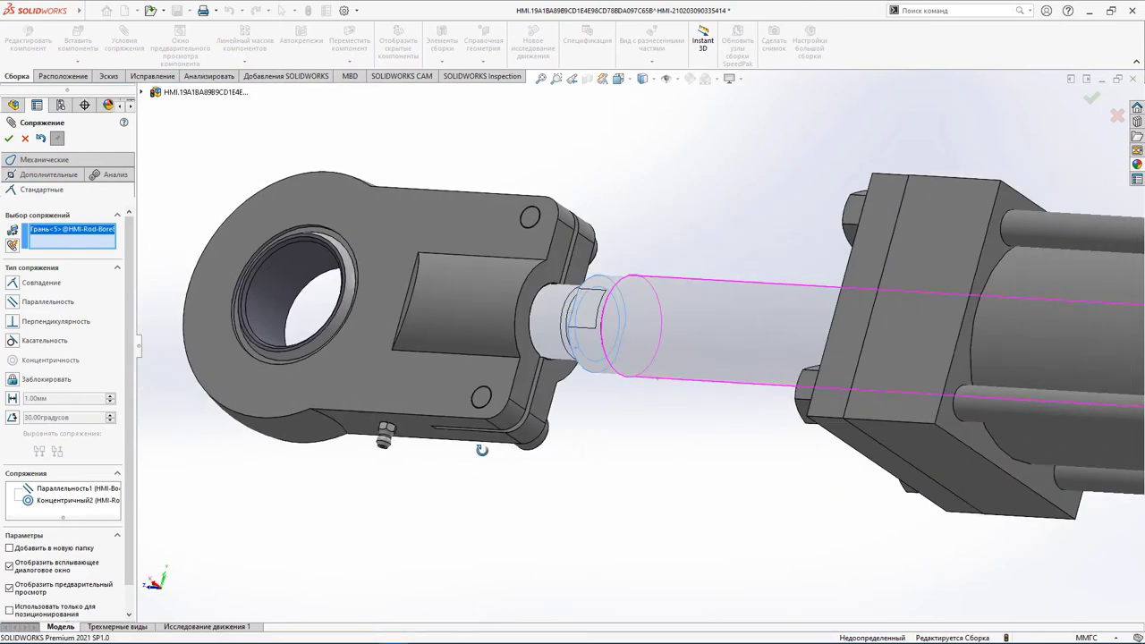
left_click(527, 381)
key("Return")
scroll(531, 424, "up", 5)
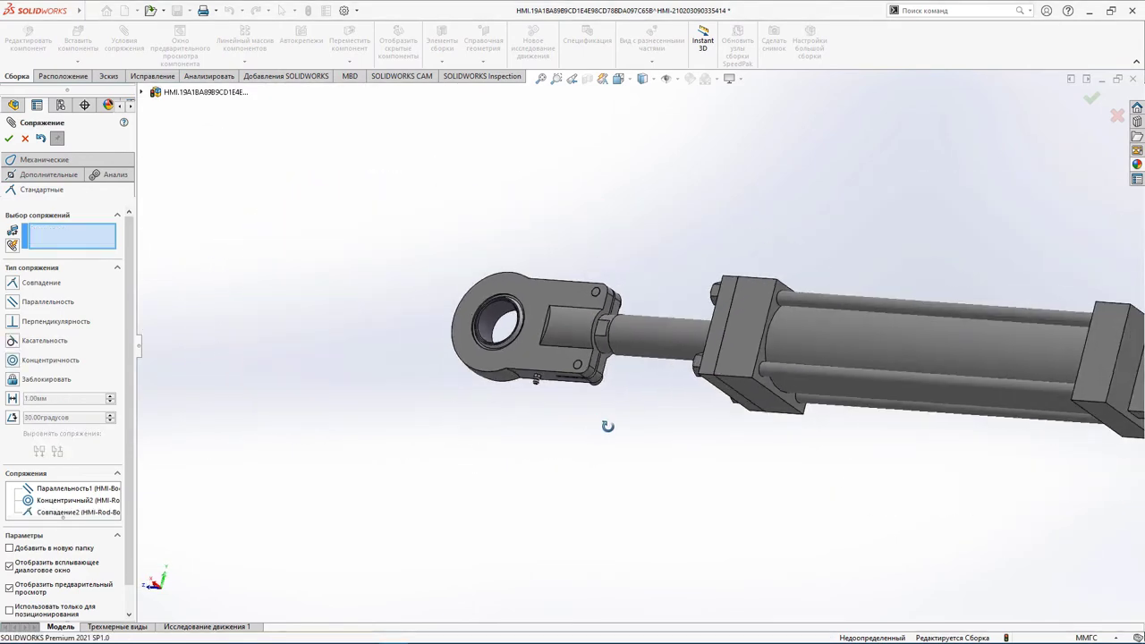
scroll(823, 450, "up", 3)
key("f")
key("Return")
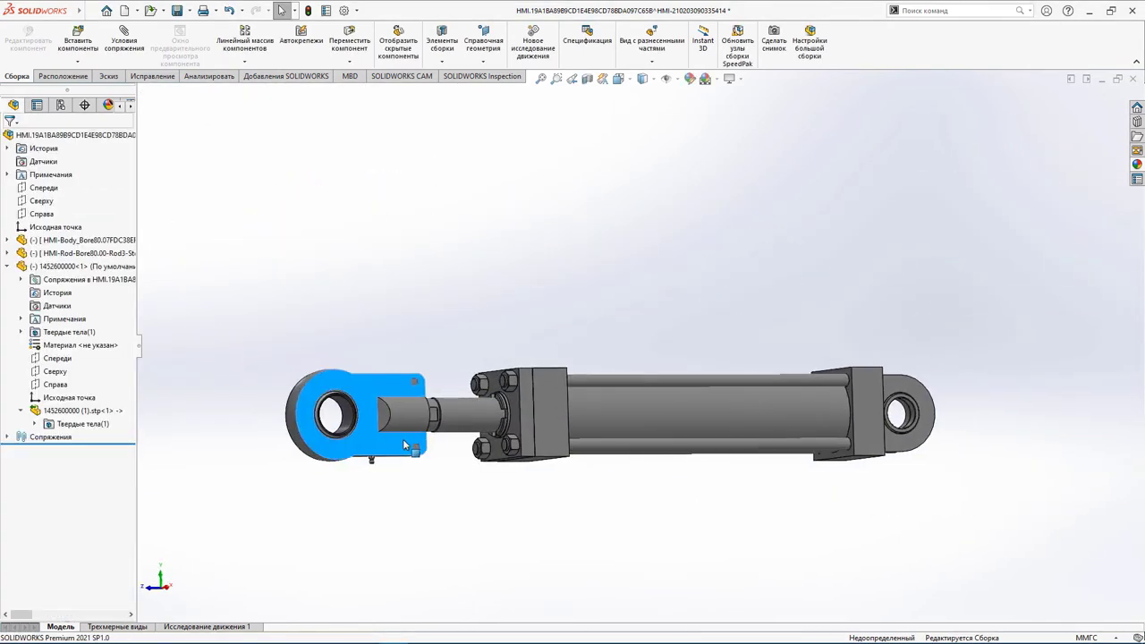
Test-drag the piston rod, undo the move, then rebuild and save the cylinder assembly.
left_click_drag(306, 439, 492, 439)
key("ctrl+z")
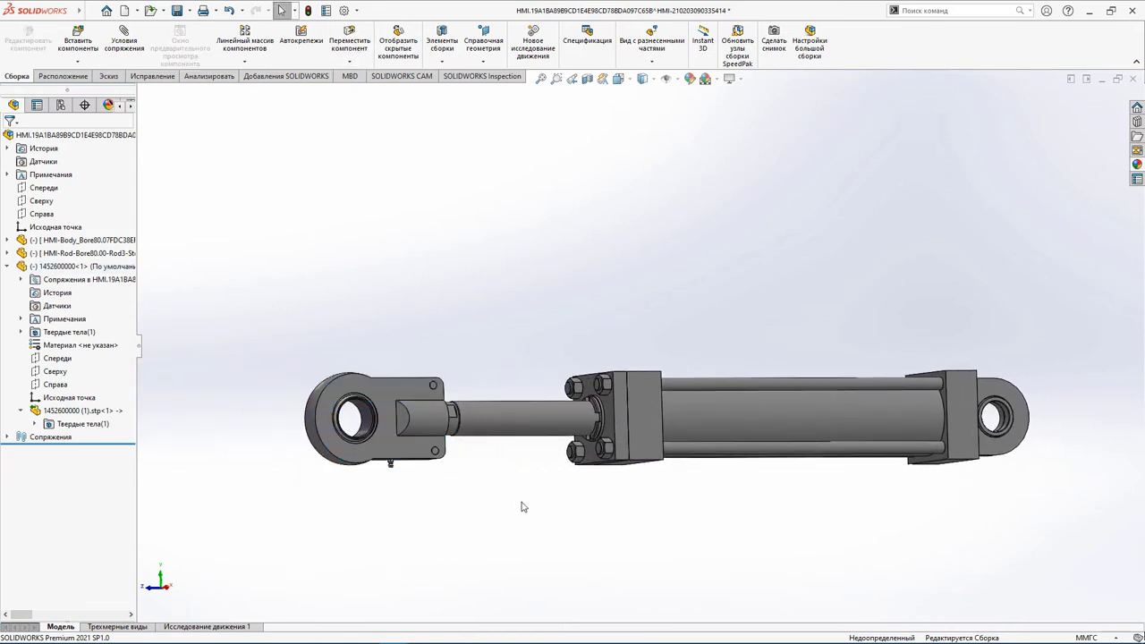
left_click(177, 11)
left_click(234, 183)
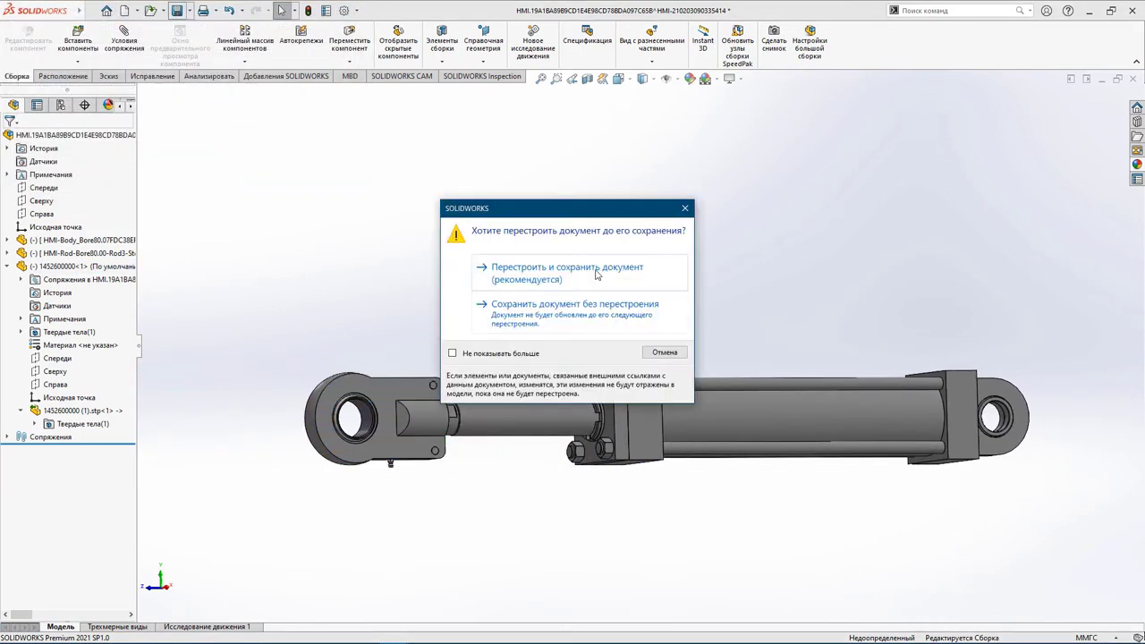
left_click(597, 275)
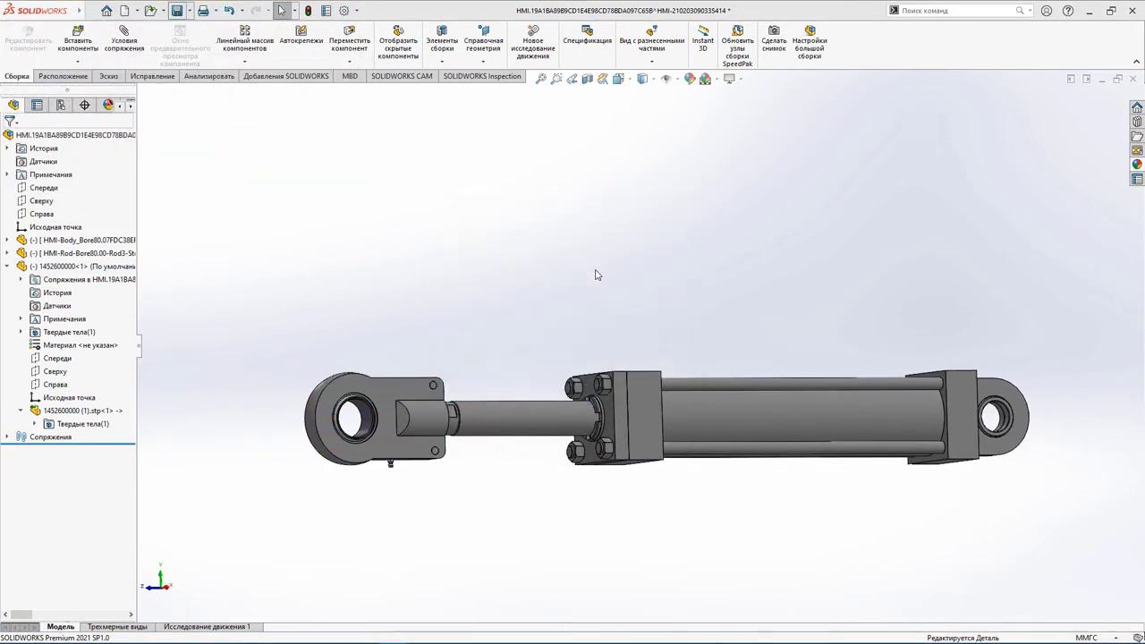
left_click(20, 137)
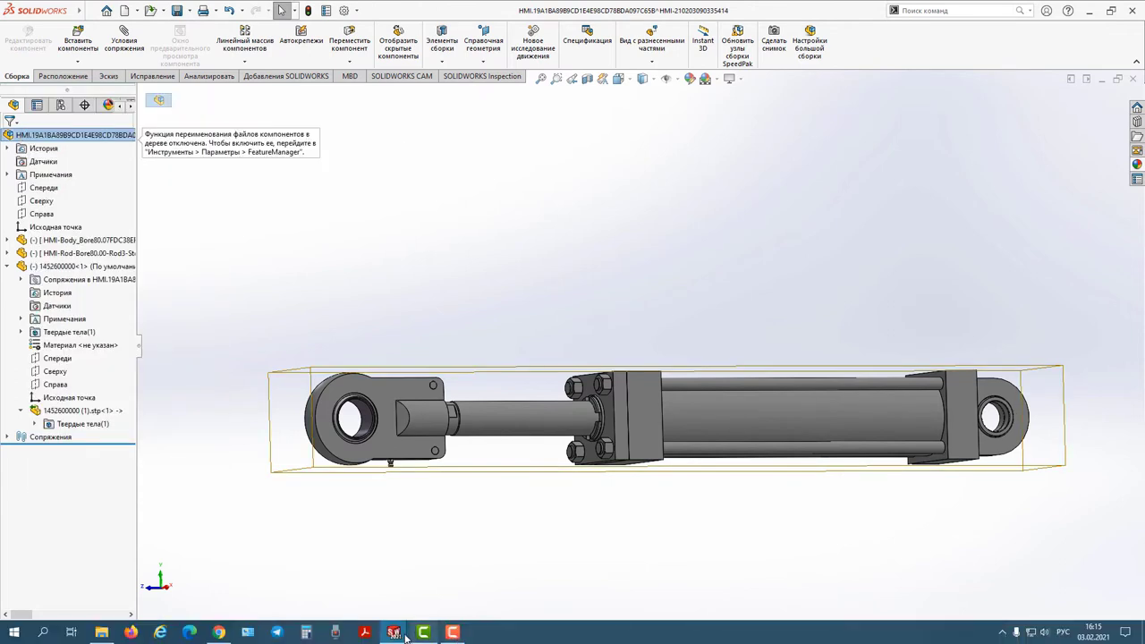
Paste the hydraulic cylinder into the conveyor assembly and place it beside the lever arms.
mouse_move(394, 633)
left_click(164, 593)
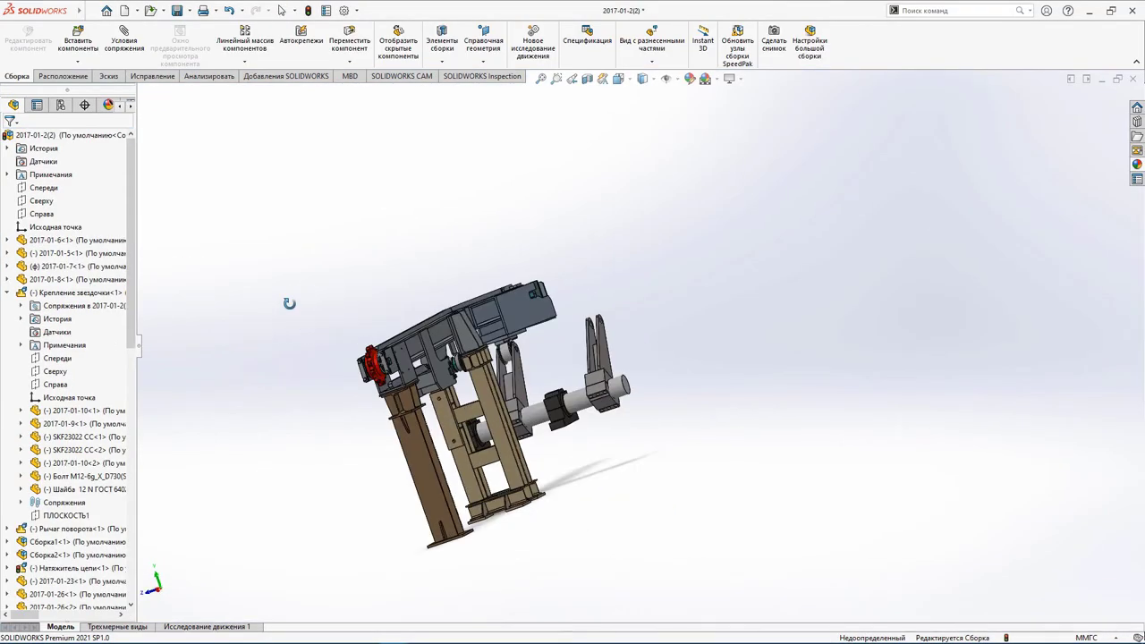
middle_click_drag(295, 309, 723, 365)
key("ctrl+v")
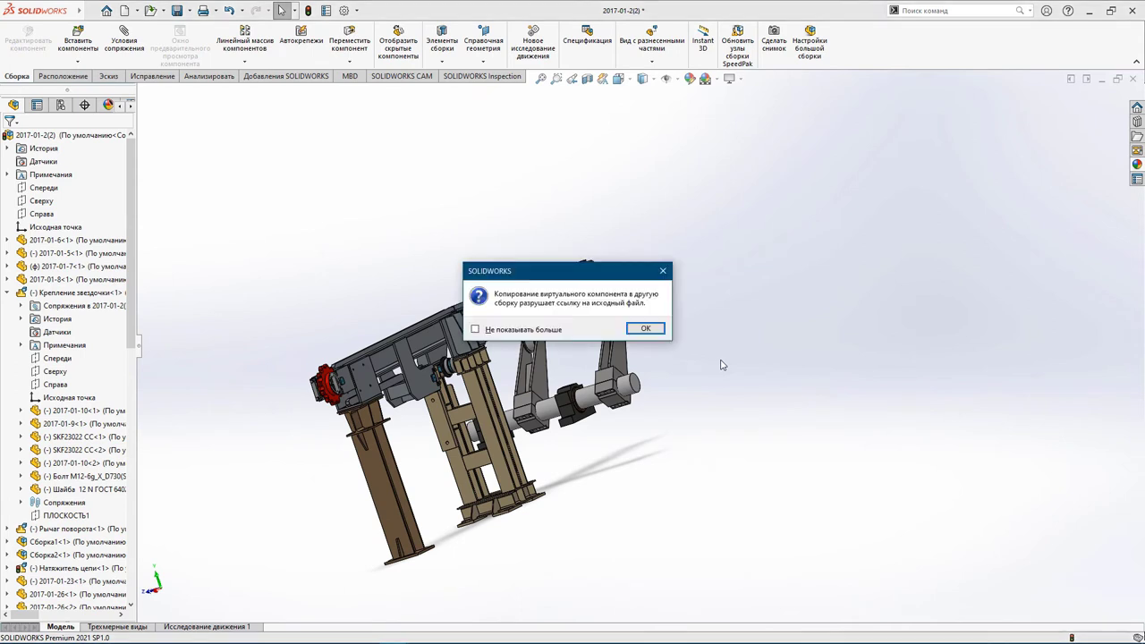
left_click(644, 329)
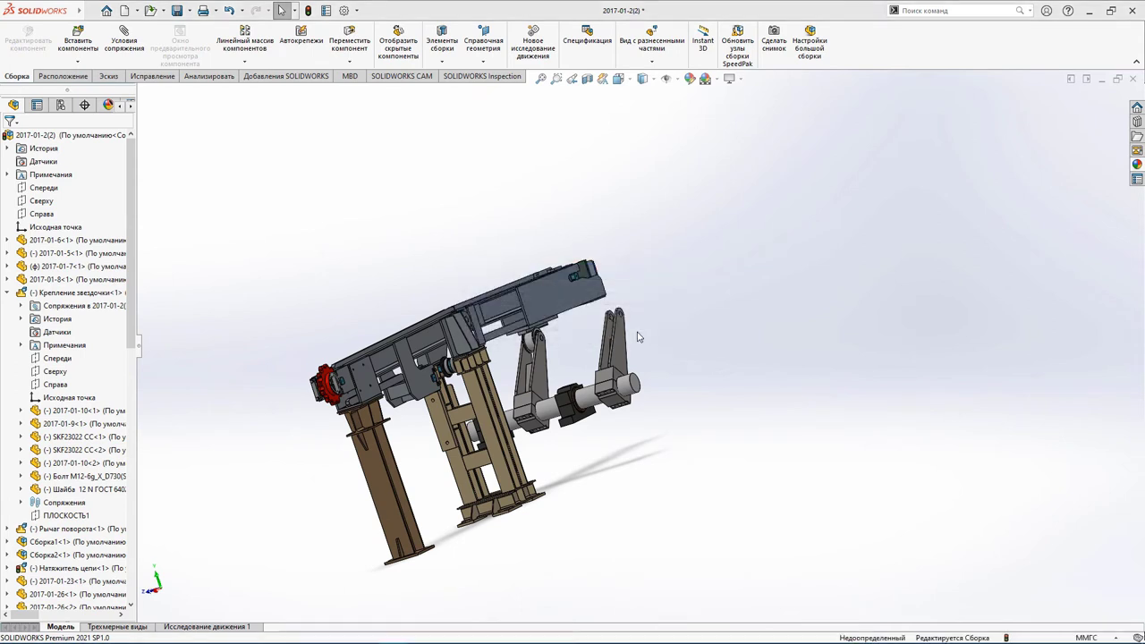
left_click_drag(703, 298, 707, 358)
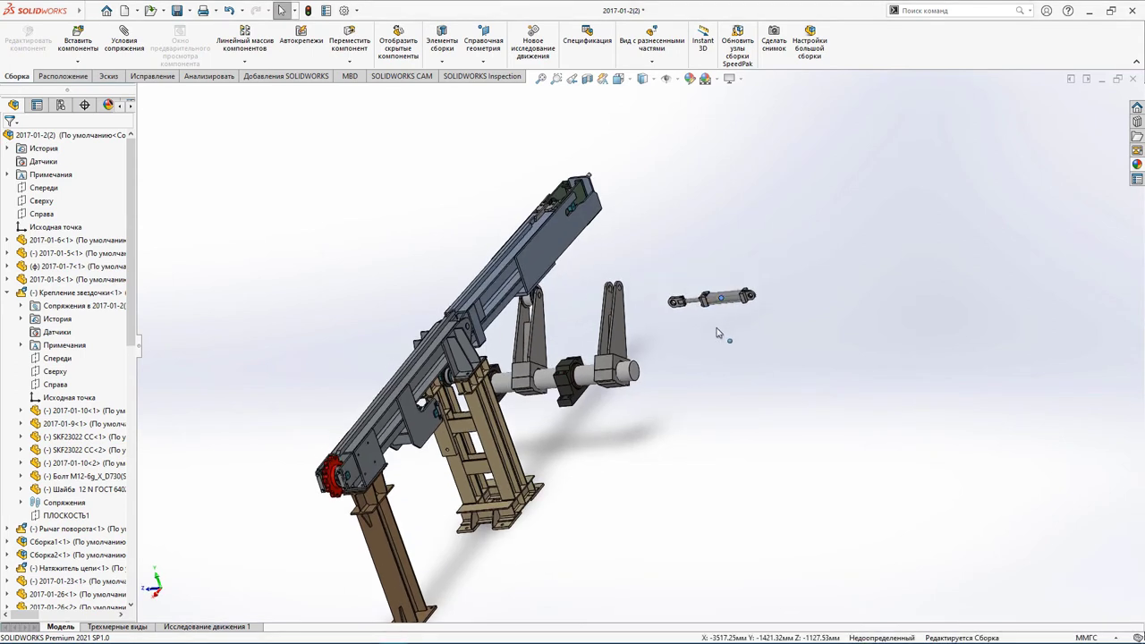
mouse_move(394, 632)
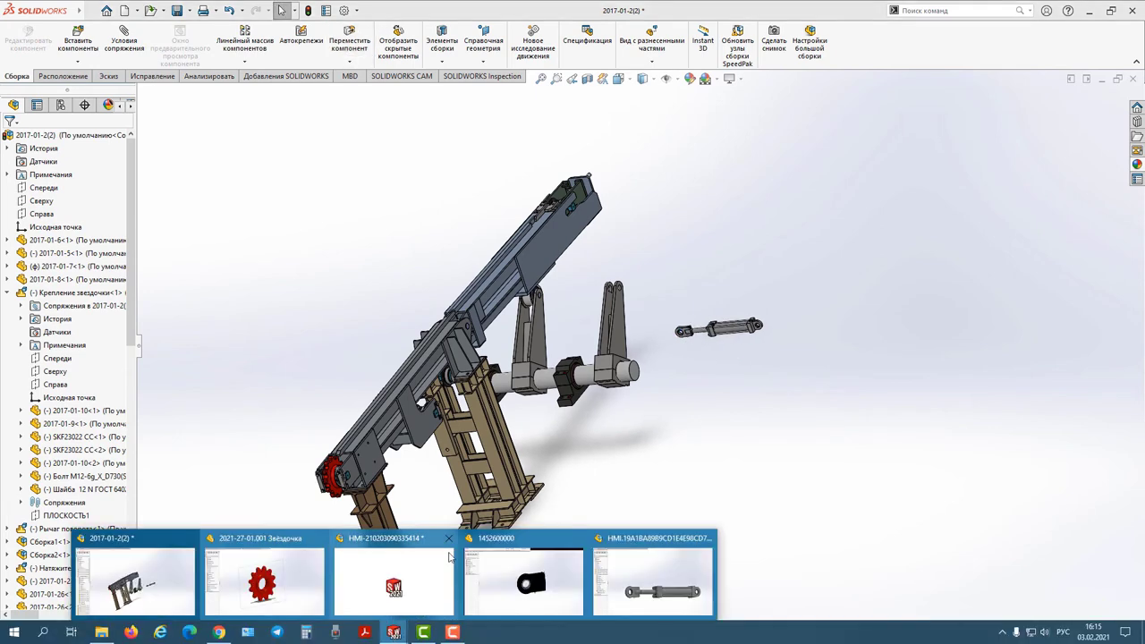
Save all with rebuild, close the rod-end document, and bring up the sprocket part.
left_click(204, 542)
left_click(530, 295)
left_click(534, 289)
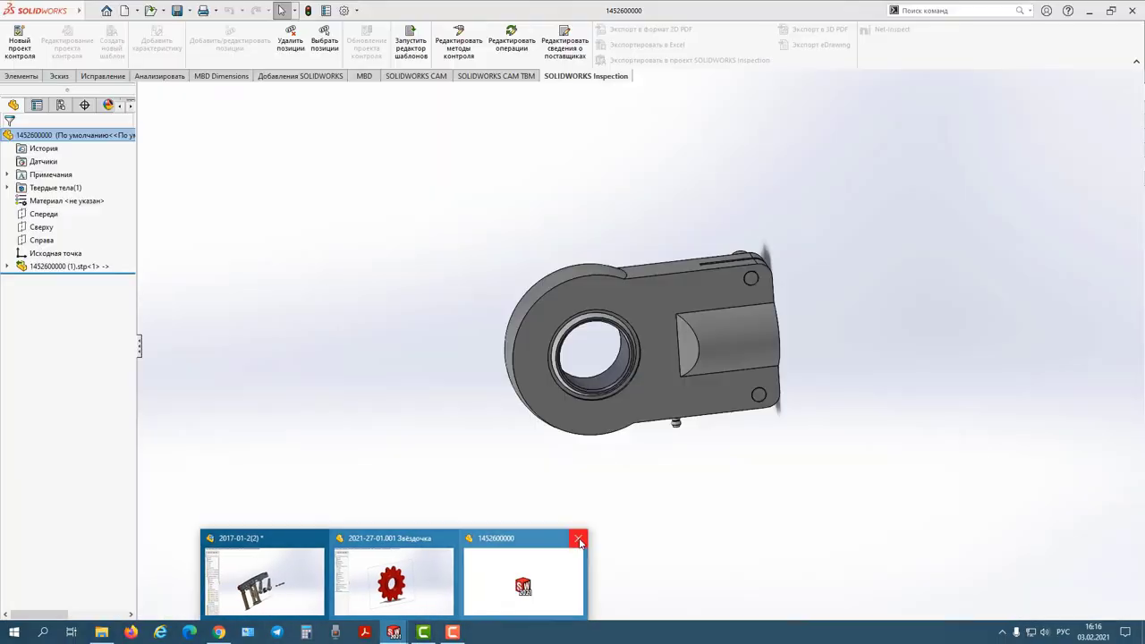
left_click(577, 540)
Close the sprocket part and switch to the SKF SNL 532 product page in Chrome.
left_click(514, 537)
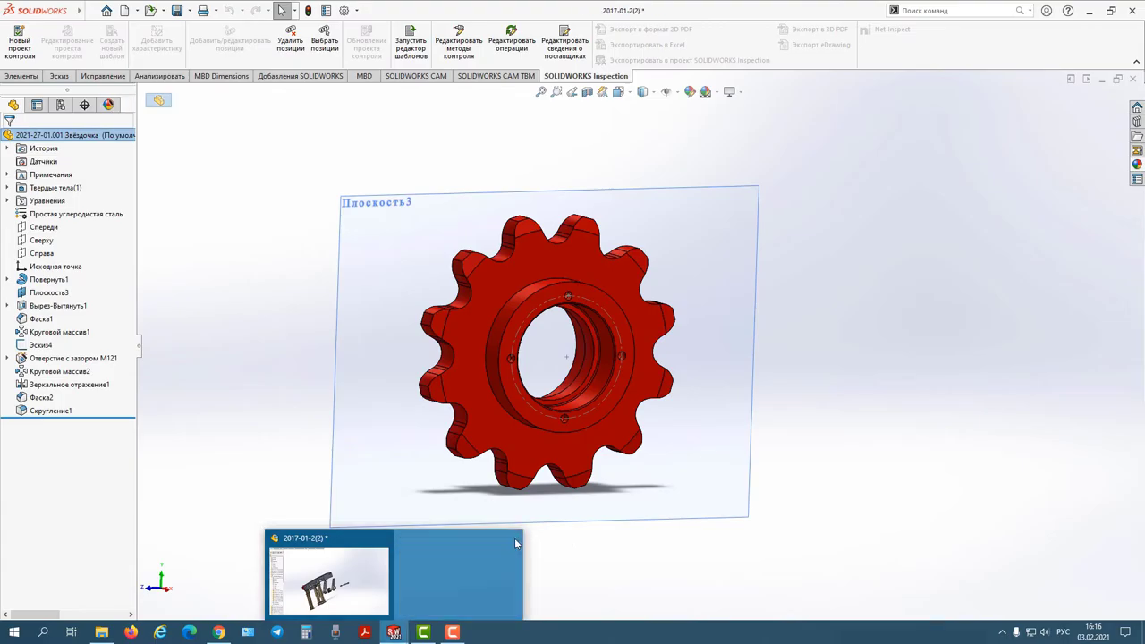
key("alt+Tab")
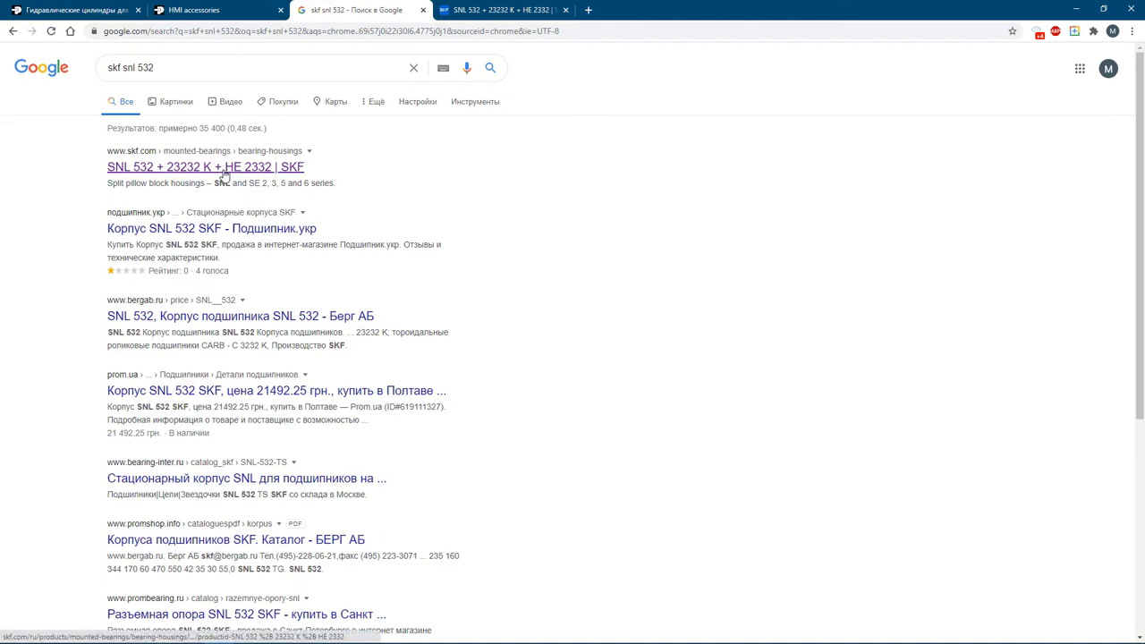
left_click(501, 11)
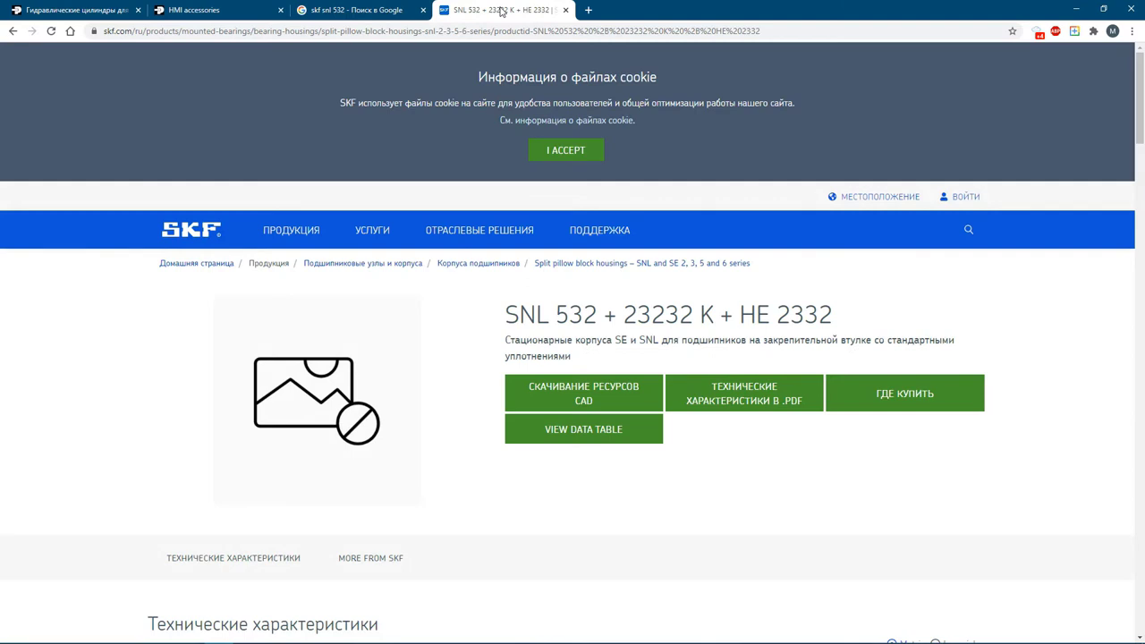
In the CAD download section, keep seal TSN 532 A and No end cover.
left_click(573, 403)
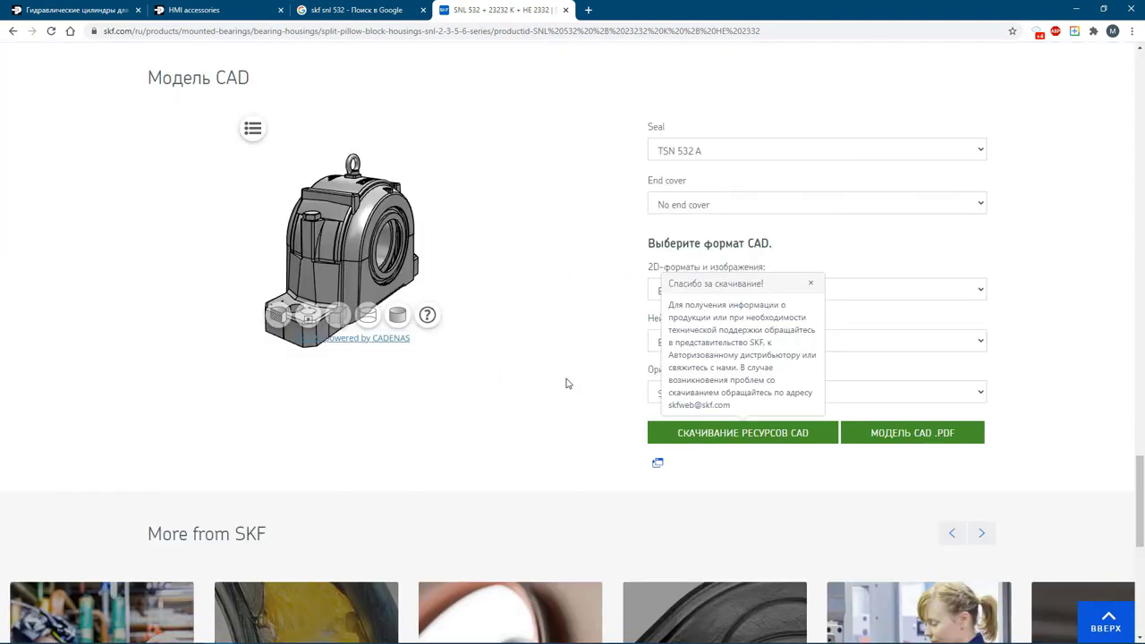
left_click(815, 284)
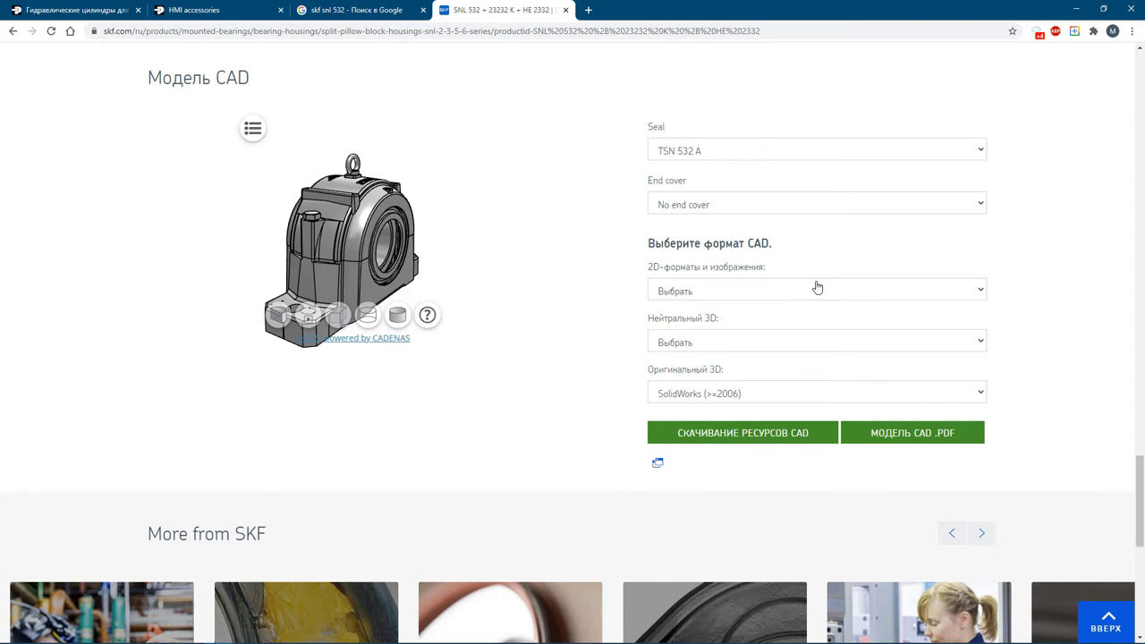
left_click(788, 152)
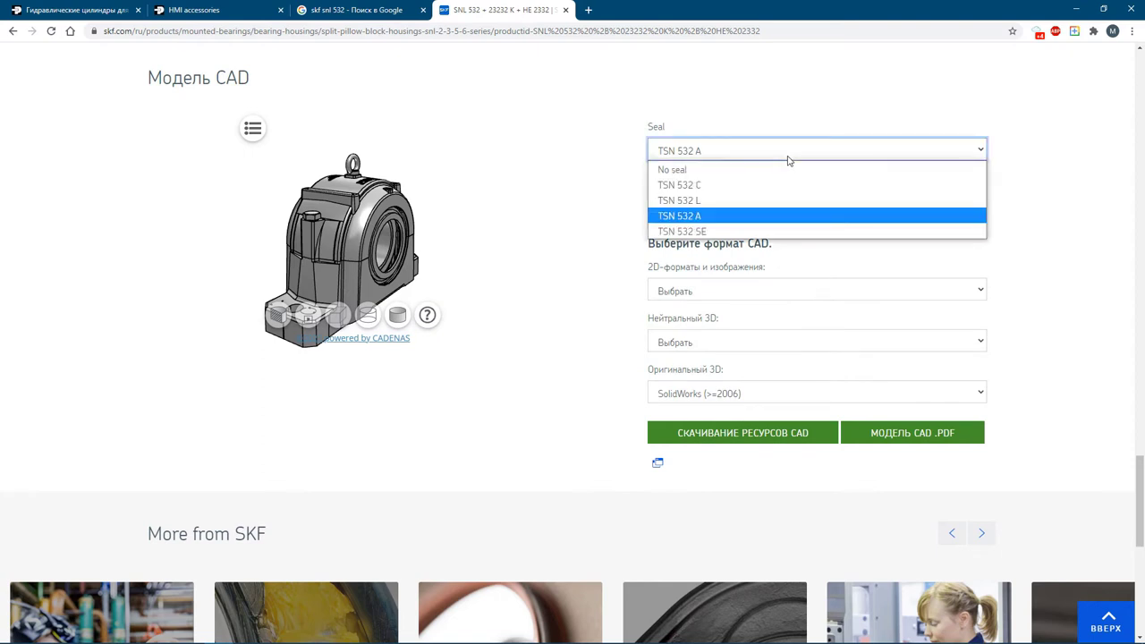
left_click(721, 216)
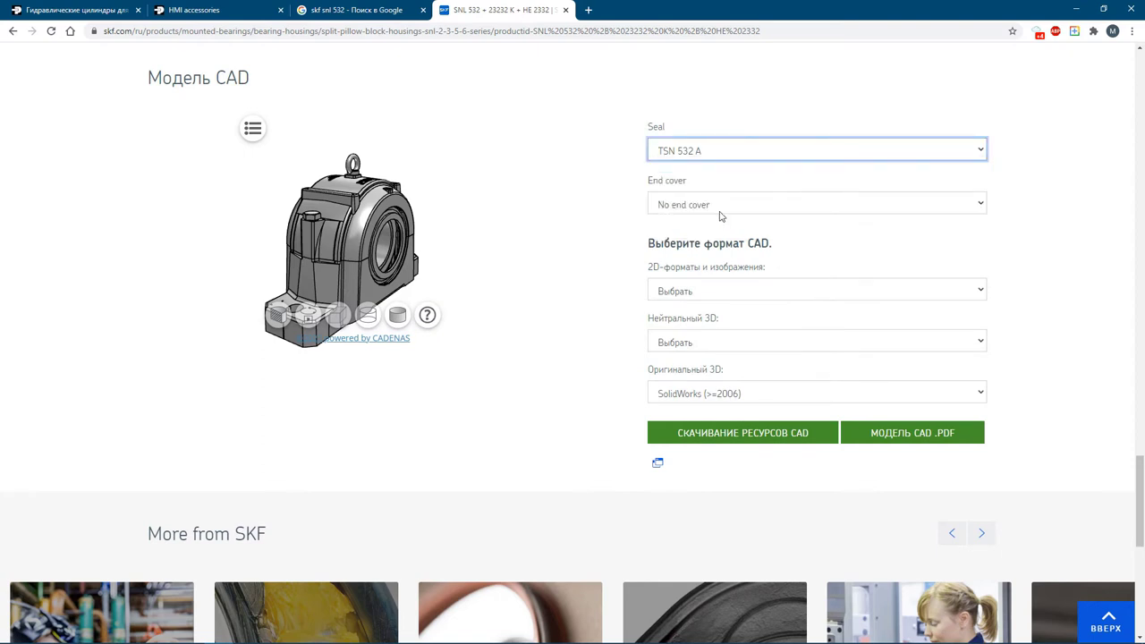
left_click(721, 213)
left_click(715, 225)
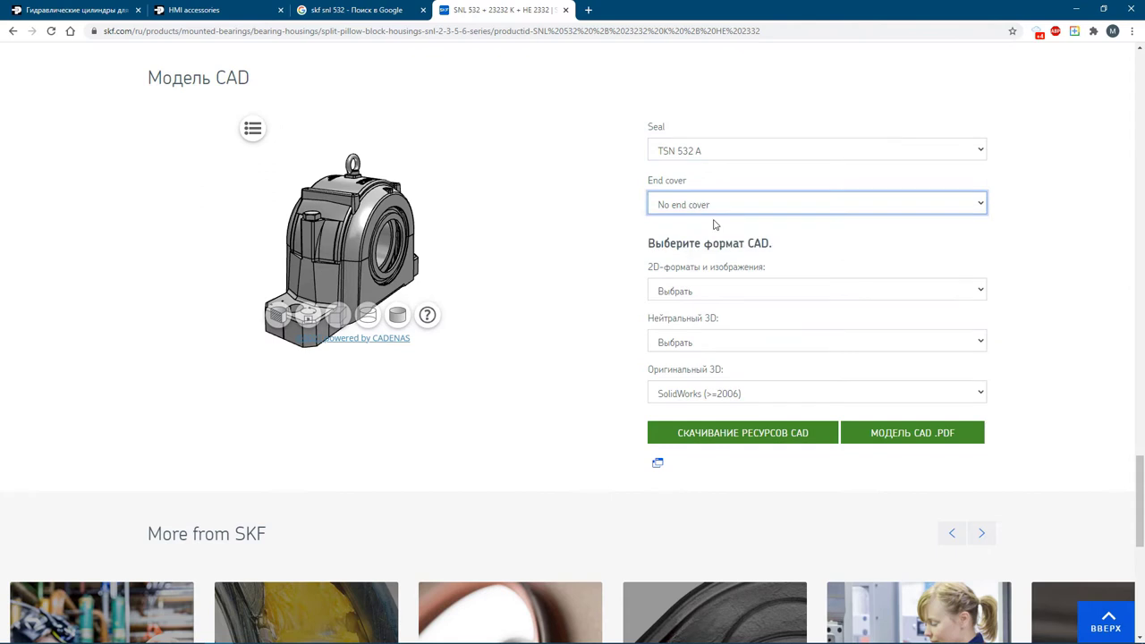
Choose SolidWorks (>=2006) native 3D format and download the housing CAD files.
left_click(606, 393)
left_click(714, 395)
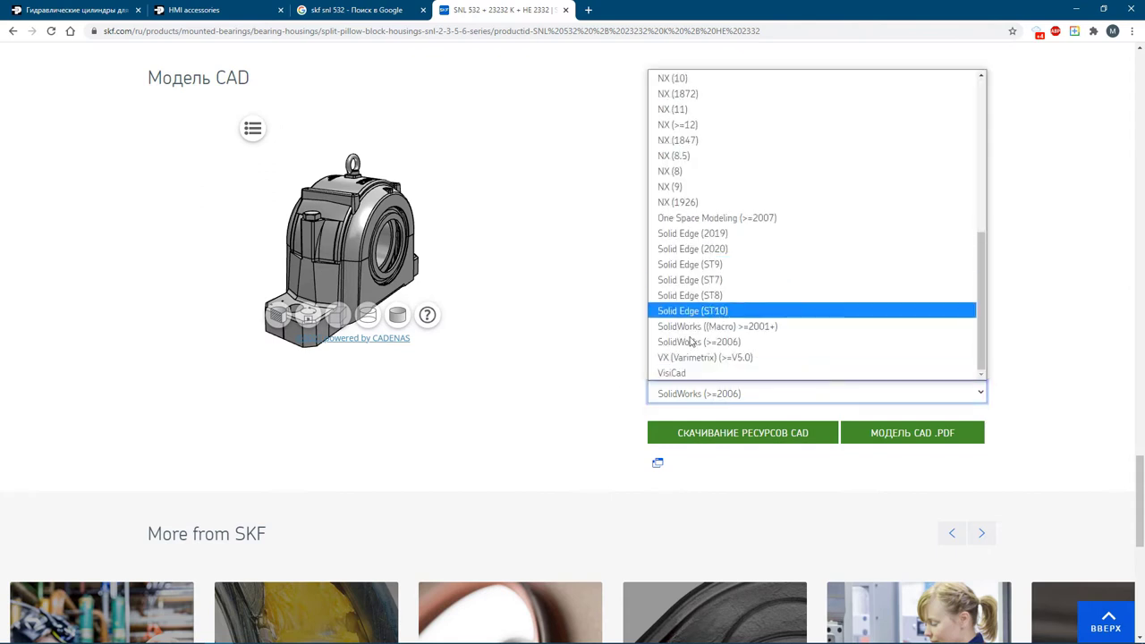
left_click(714, 342)
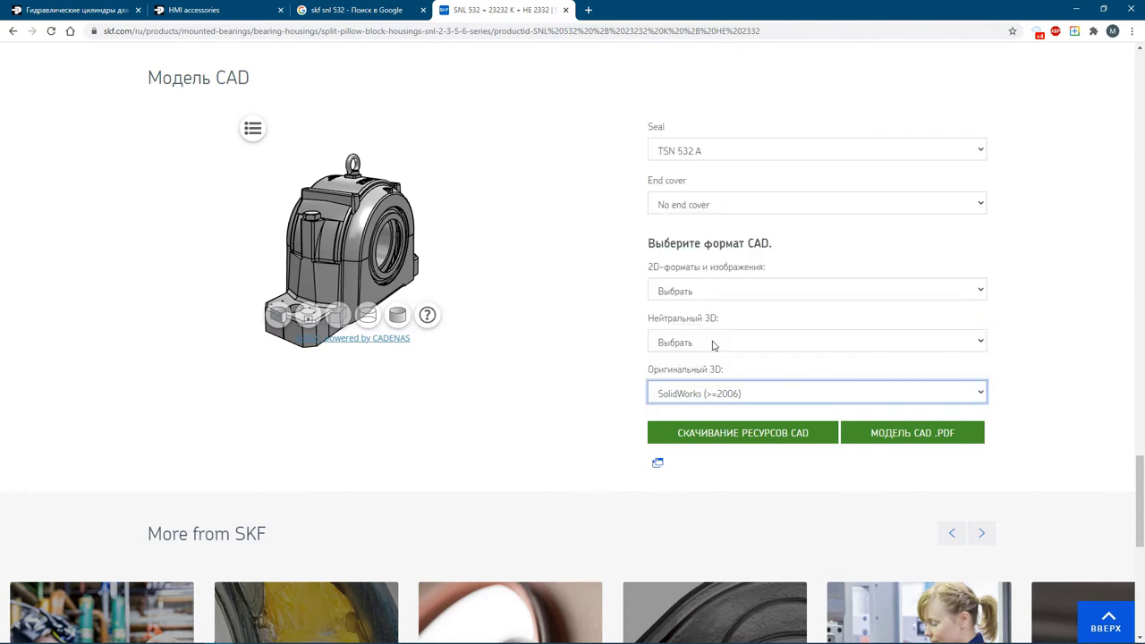
left_click(765, 438)
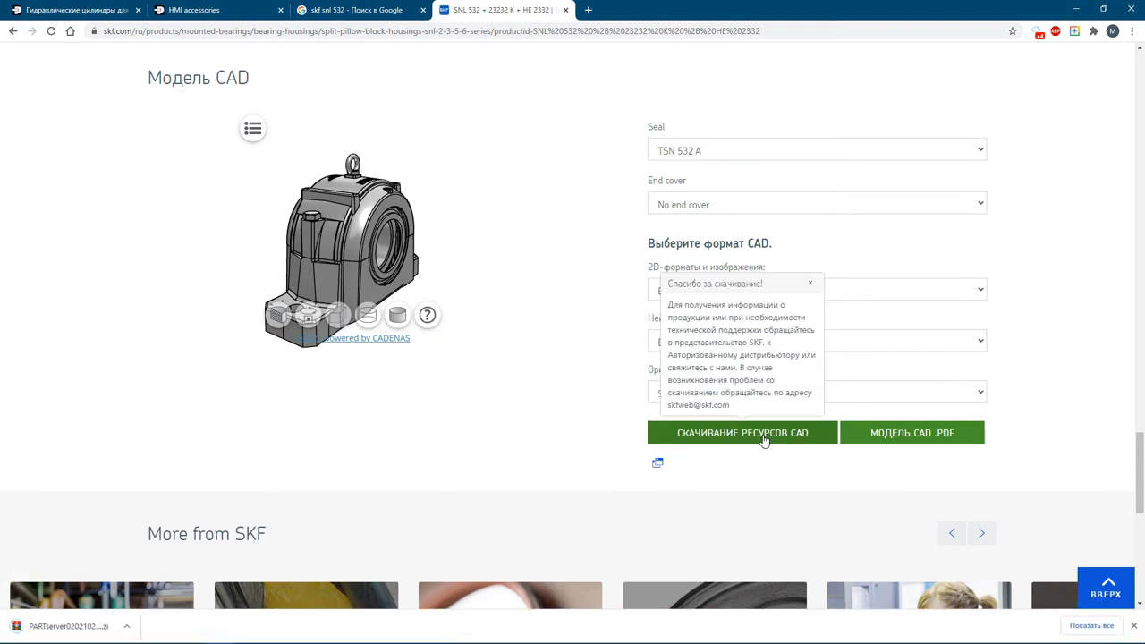
Extract all 11 SNL 532 files from the downloaded zip into the export folder.
left_click(72, 626)
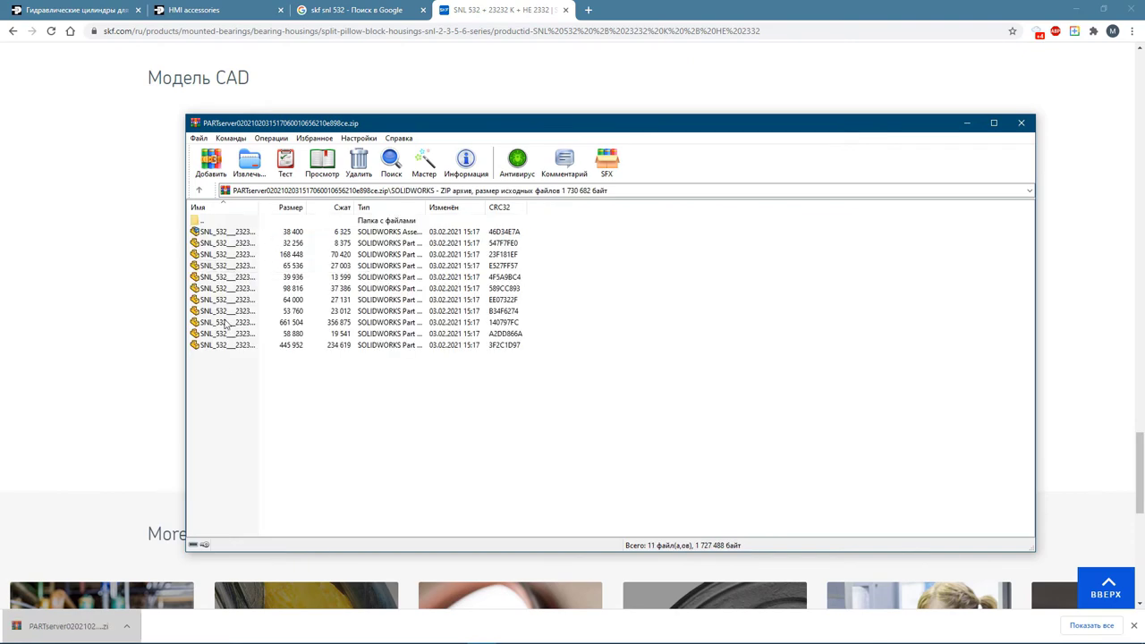
key("ctrl+a")
left_click(248, 161)
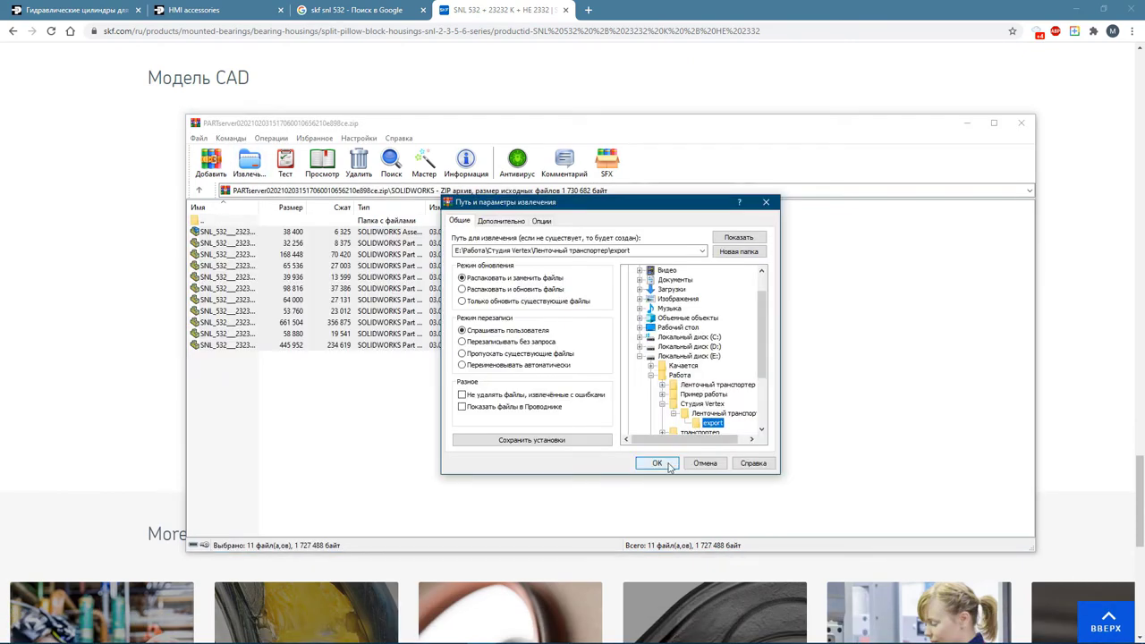
left_click(657, 463)
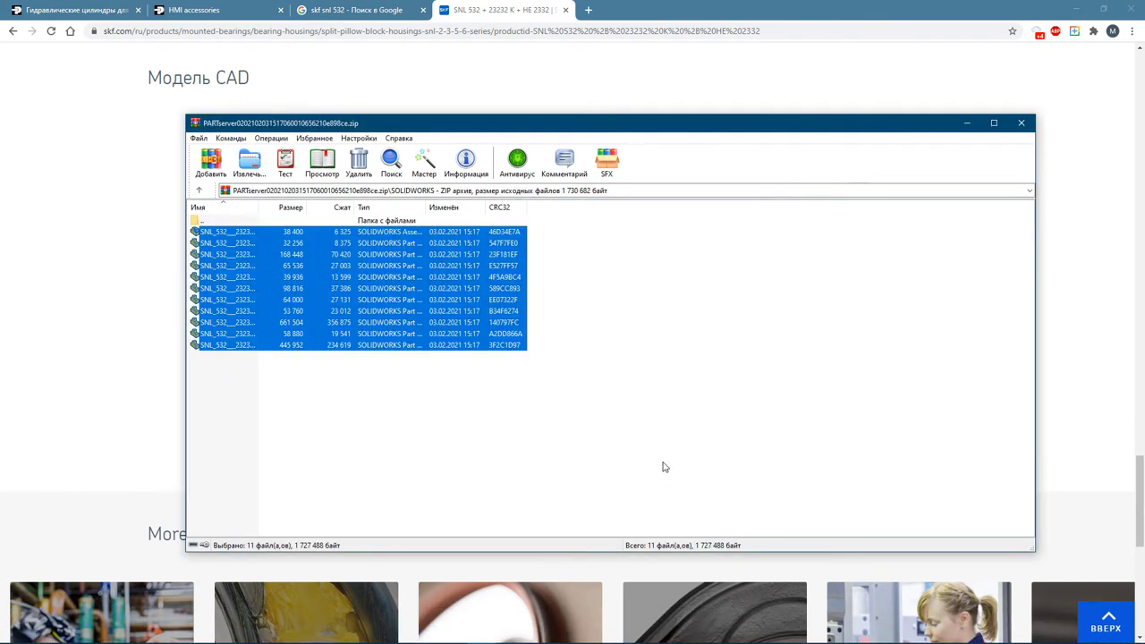
left_click(1020, 124)
Insert the SNL_532 housing assembly from the export folder below the frame and start mating it.
key("alt+Tab")
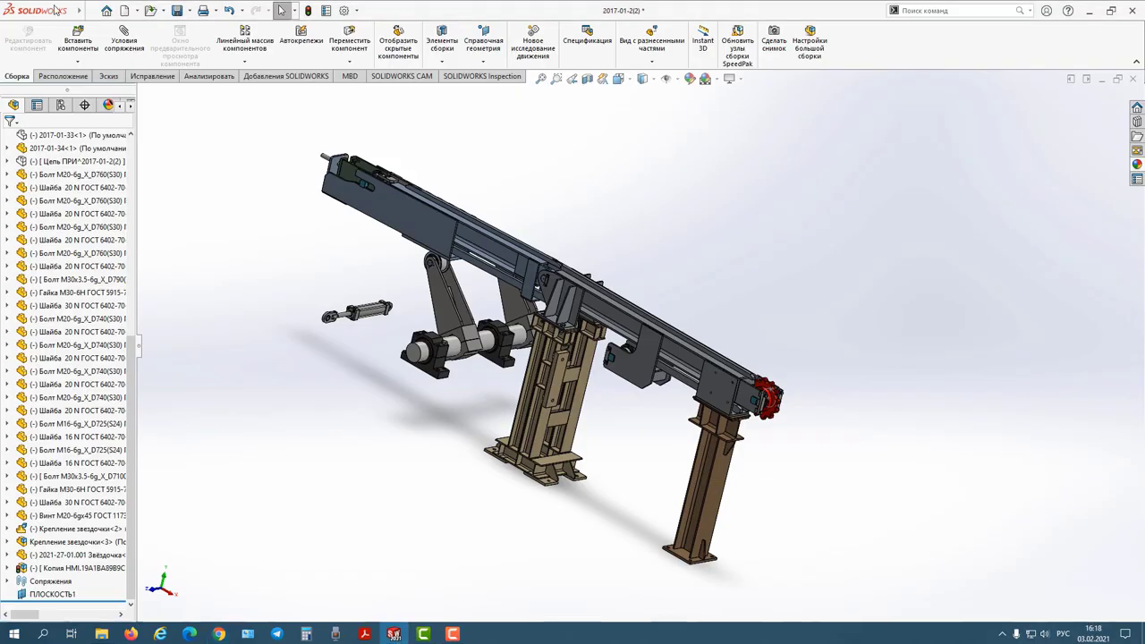
left_click(93, 11)
left_click(77, 43)
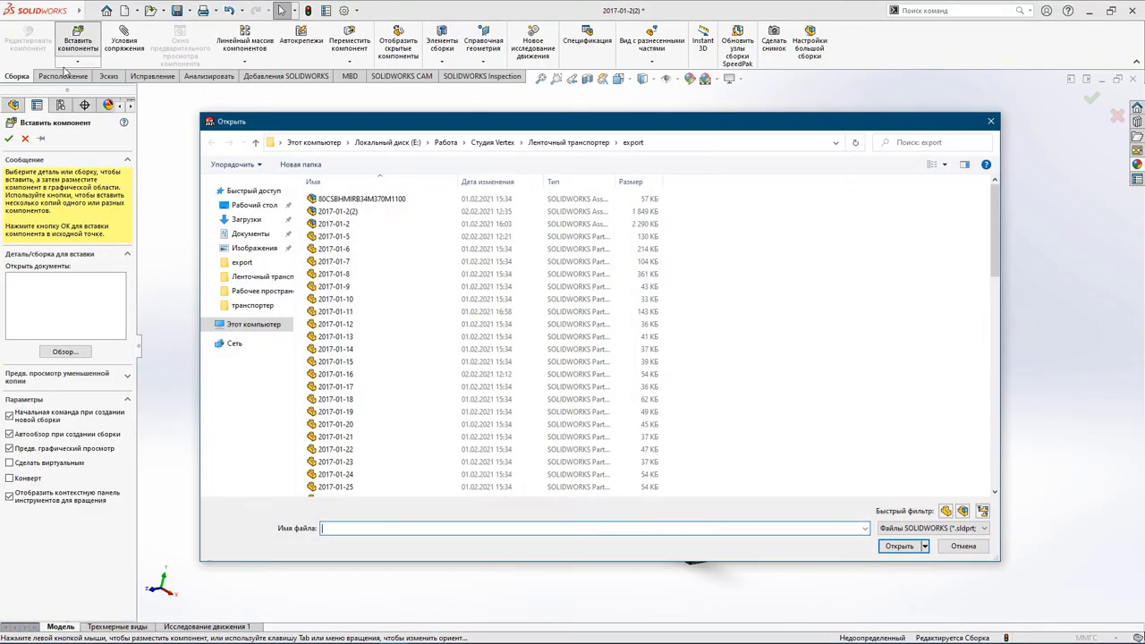
scroll(430, 362, "down", 5)
left_click(419, 403)
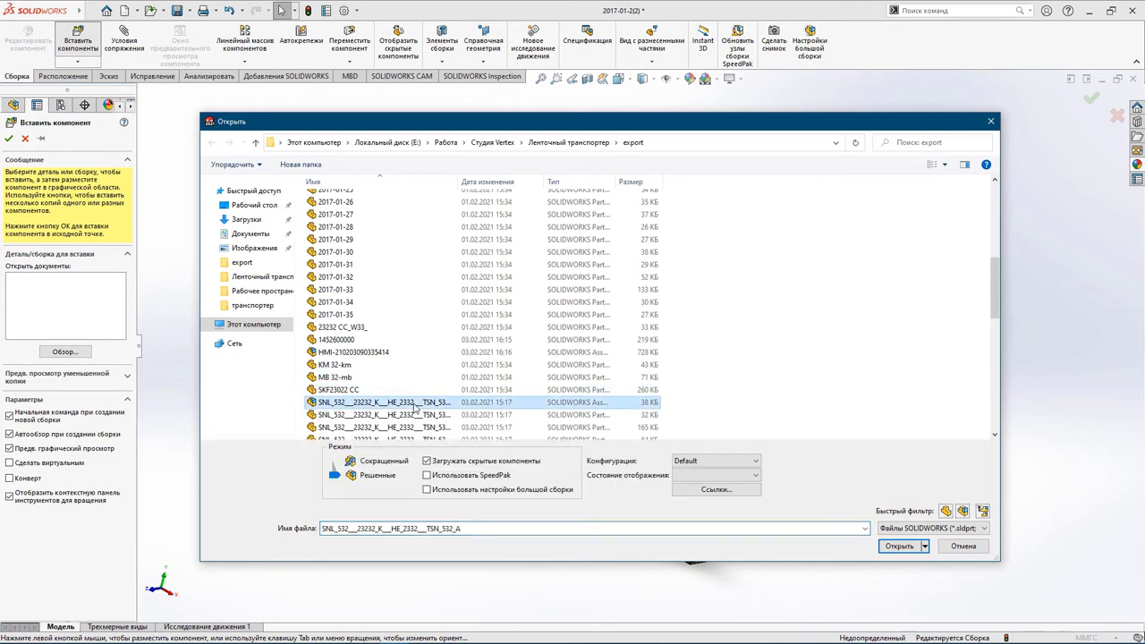
left_click(891, 547)
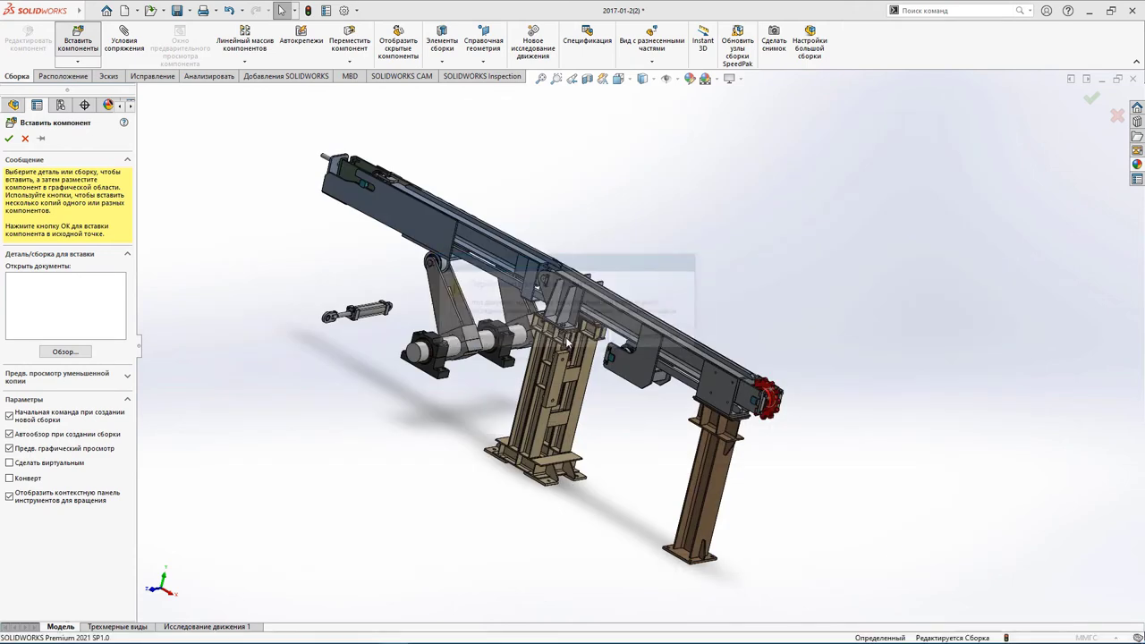
left_click(590, 511)
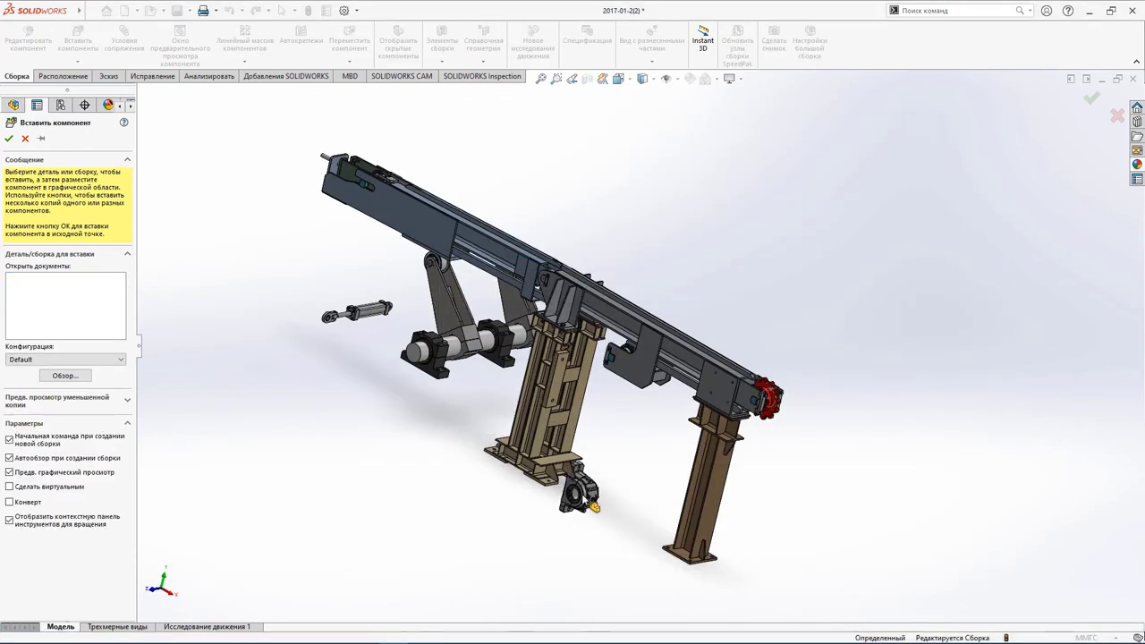
scroll(590, 512, "down", 5)
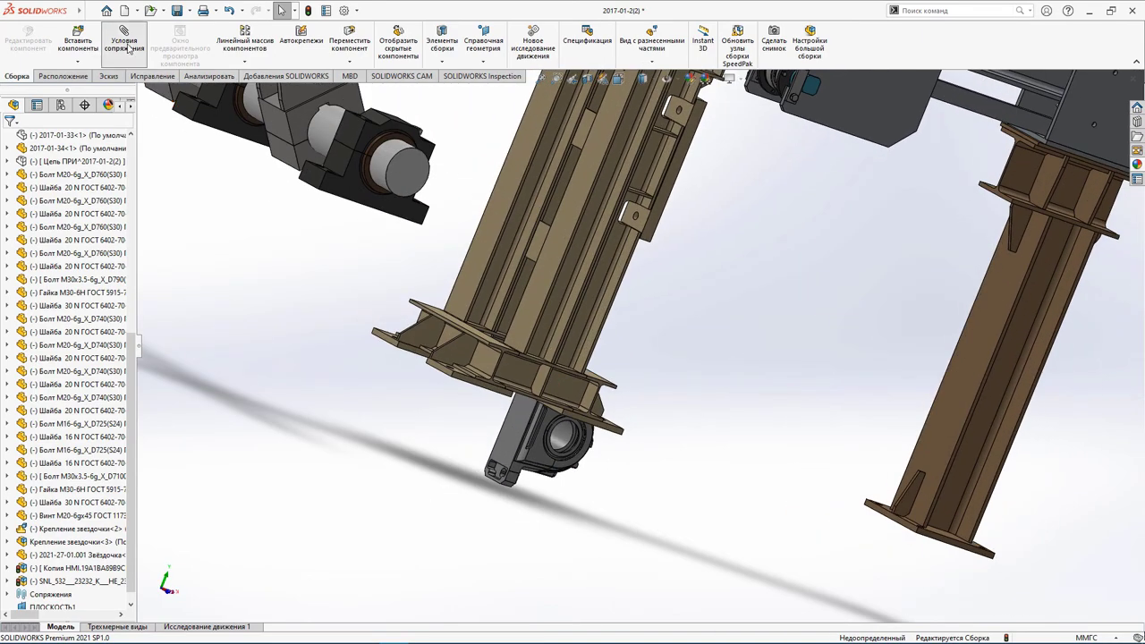
left_click(508, 444)
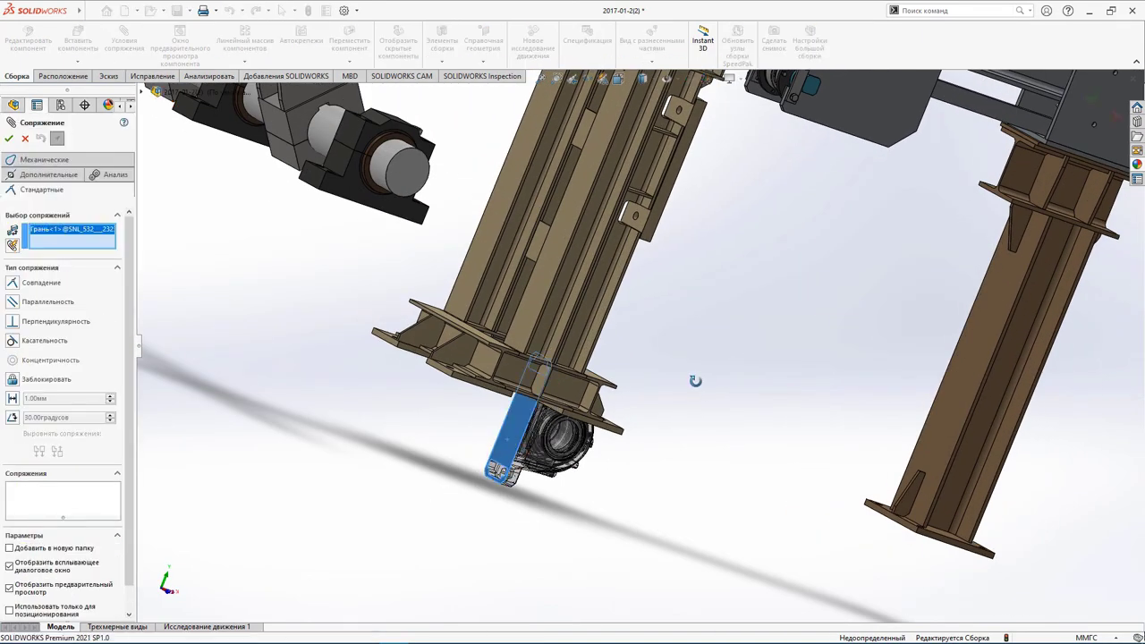
Mate the bearing housing coincident with the frame's upright plate and slide it up.
mouse_move(695, 381)
middle_mouse_down()
mouse_move(606, 376)
mouse_move(598, 355)
middle_mouse_up()
left_click(630, 158)
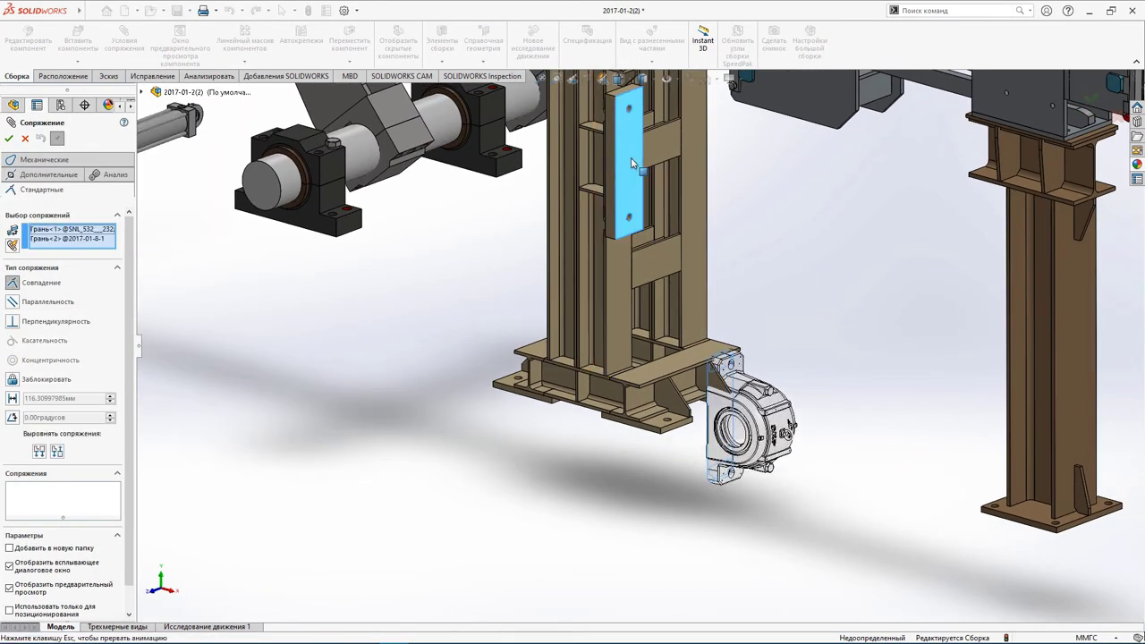
key("Return")
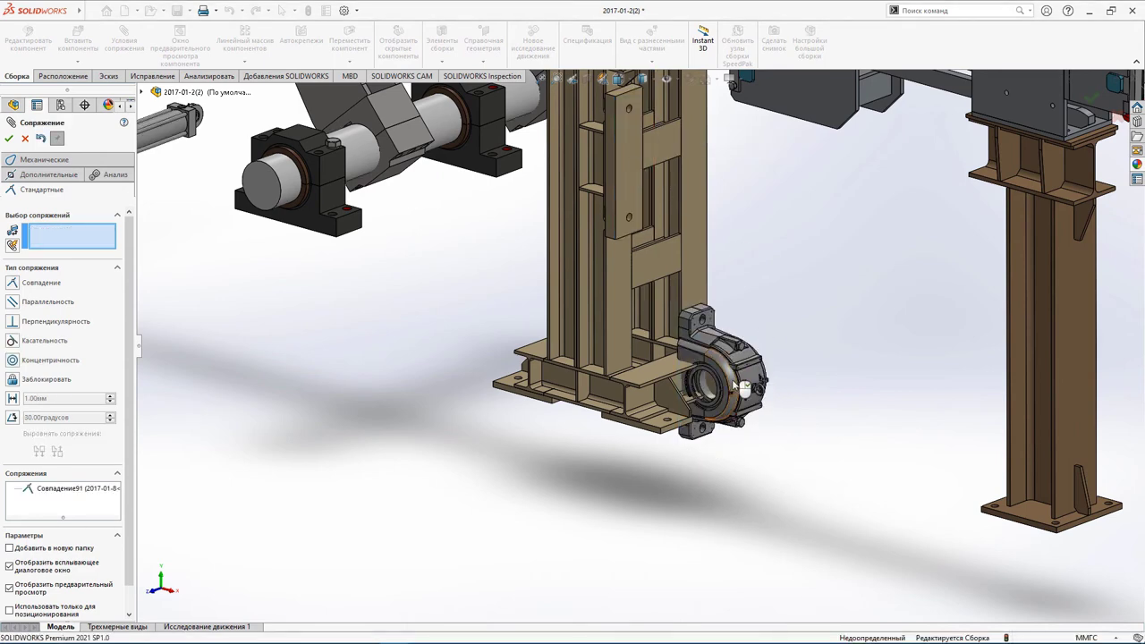
left_click_drag(701, 317, 650, 131)
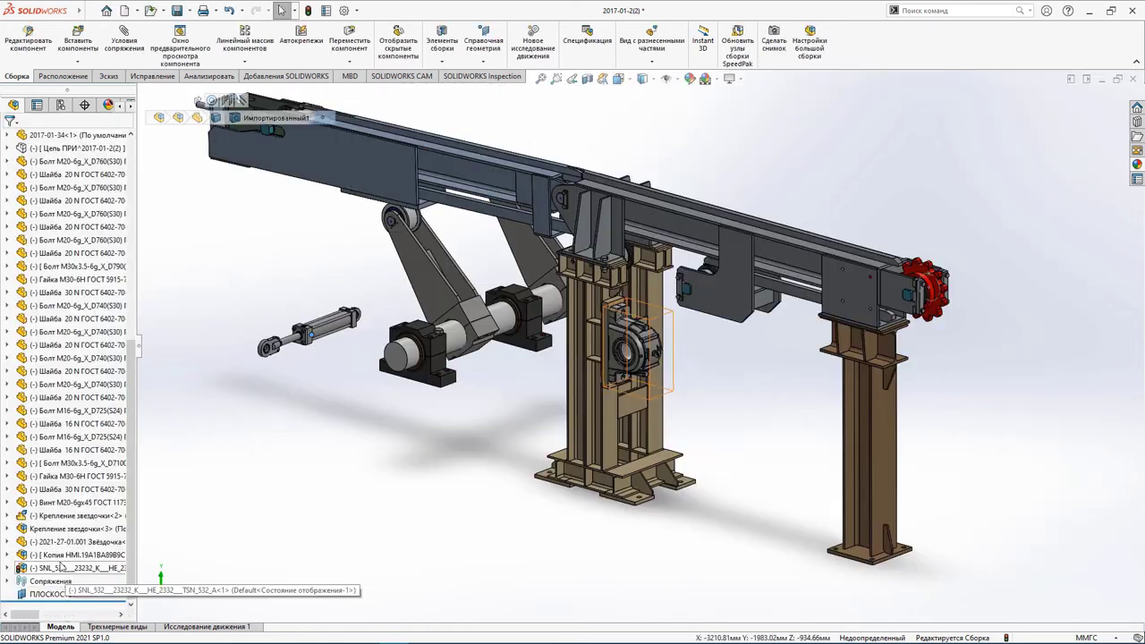
key("Escape")
Move the hydraulic cylinder subassembly slightly left and down.
left_click(57, 562)
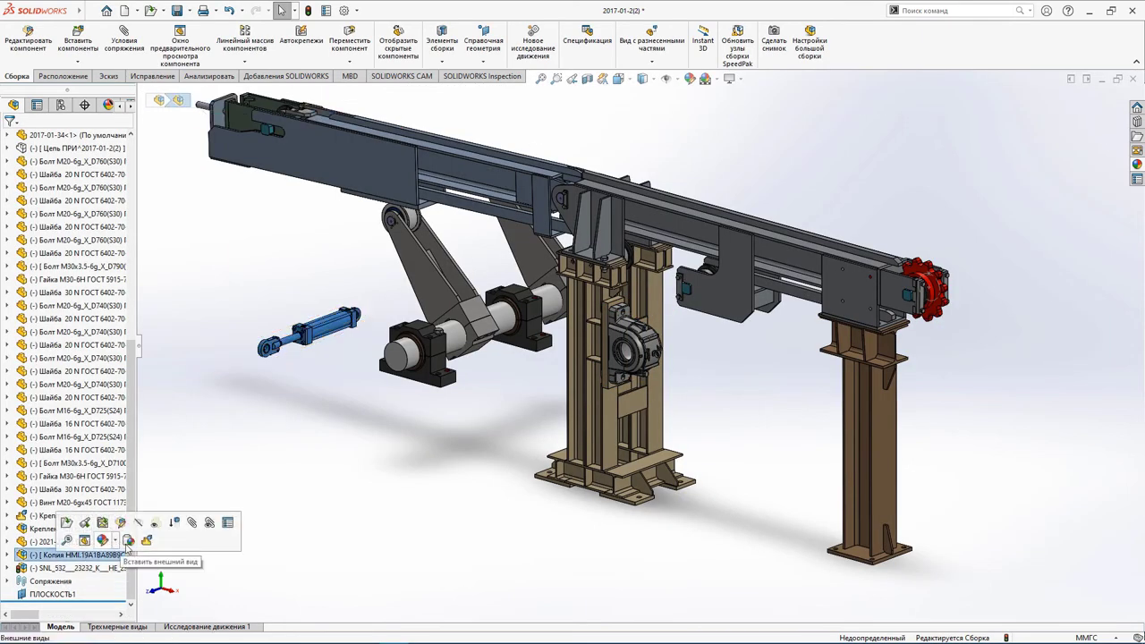
left_click(145, 541)
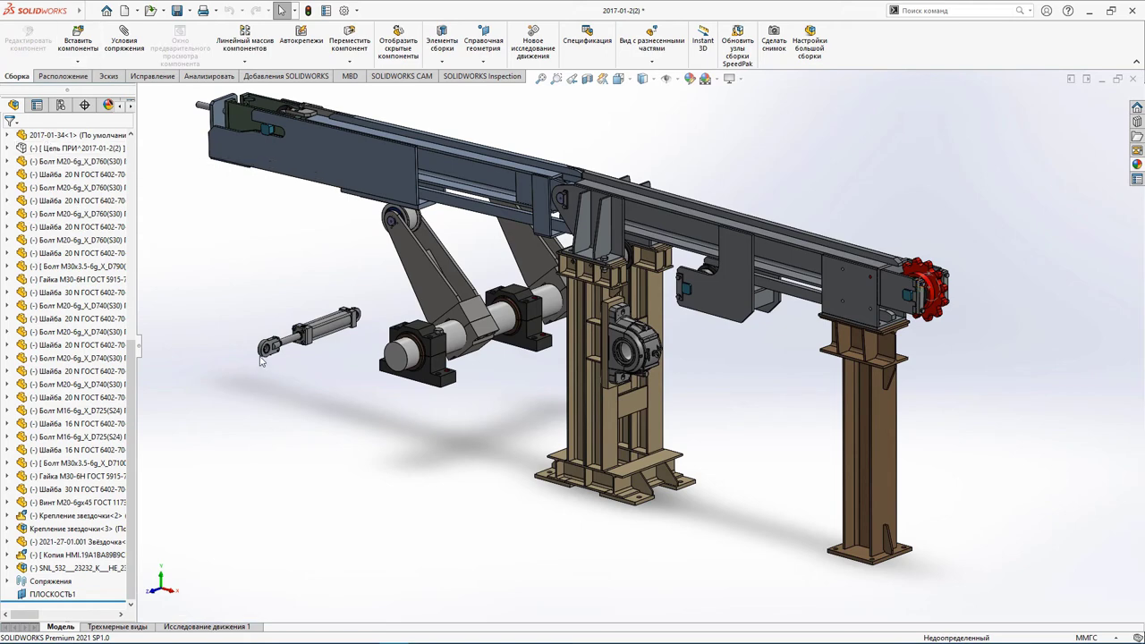
mouse_move(265, 350)
left_mouse_down()
mouse_move(276, 348)
mouse_move(261, 353)
left_mouse_up()
key("Escape")
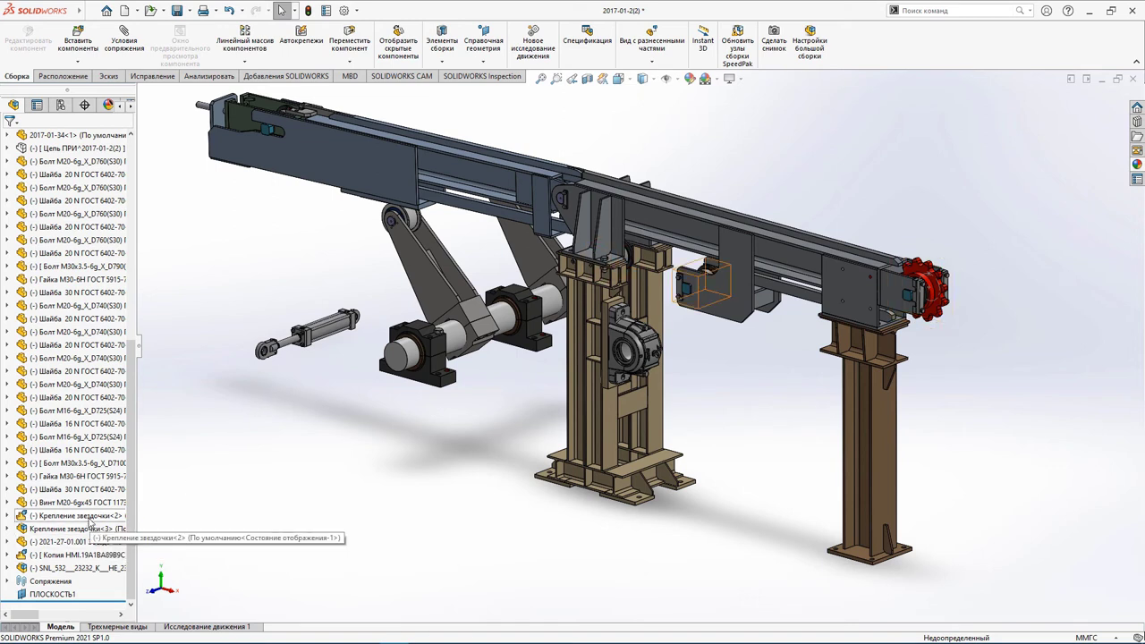
left_click(76, 554)
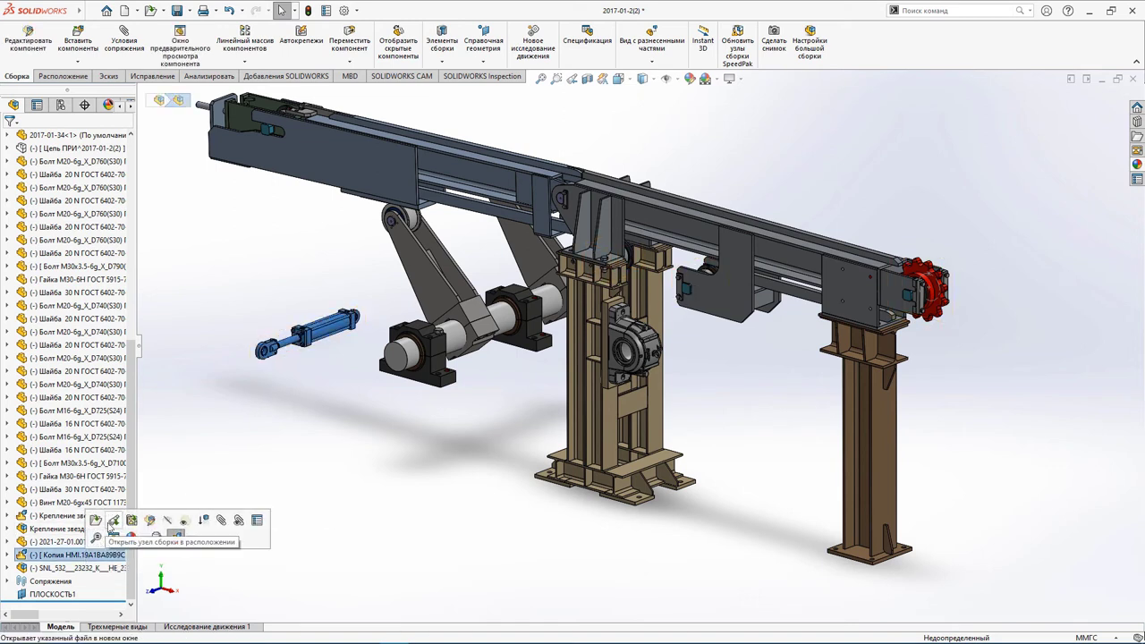
Open the cylinder subassembly alone and section it along the Right plane at about 176 mm.
left_click(119, 526)
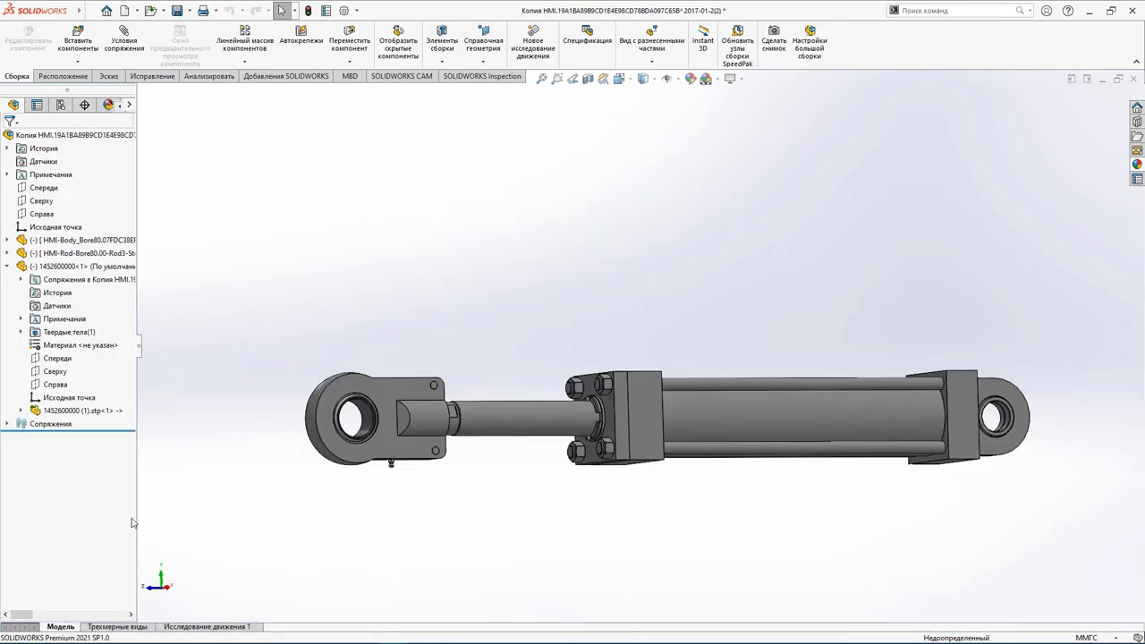
key("ctrl+7")
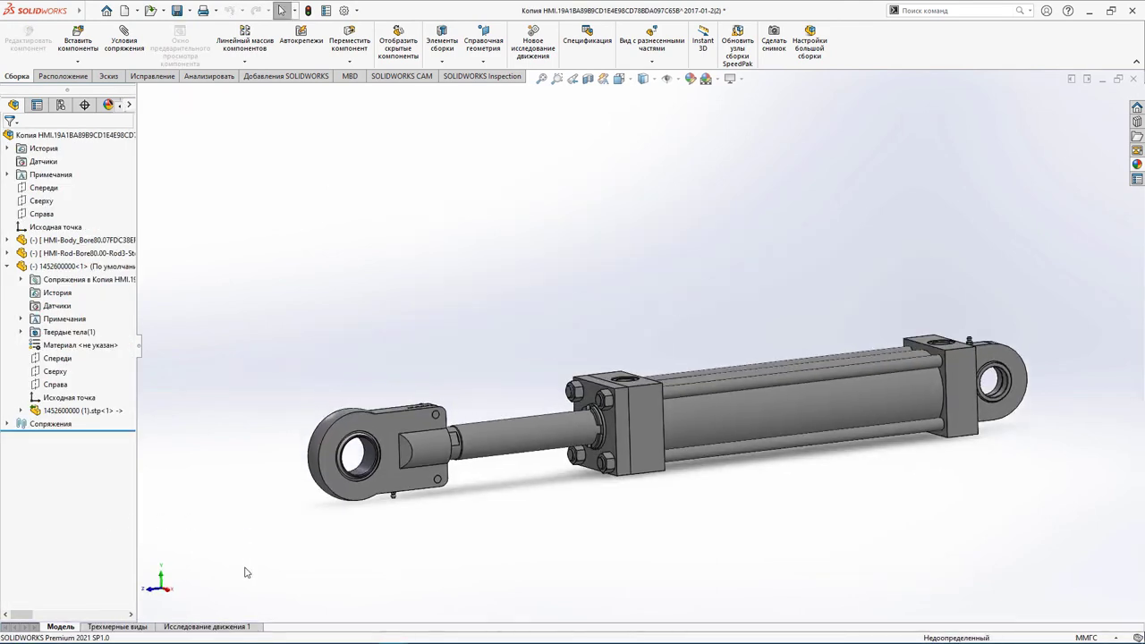
left_click(587, 79)
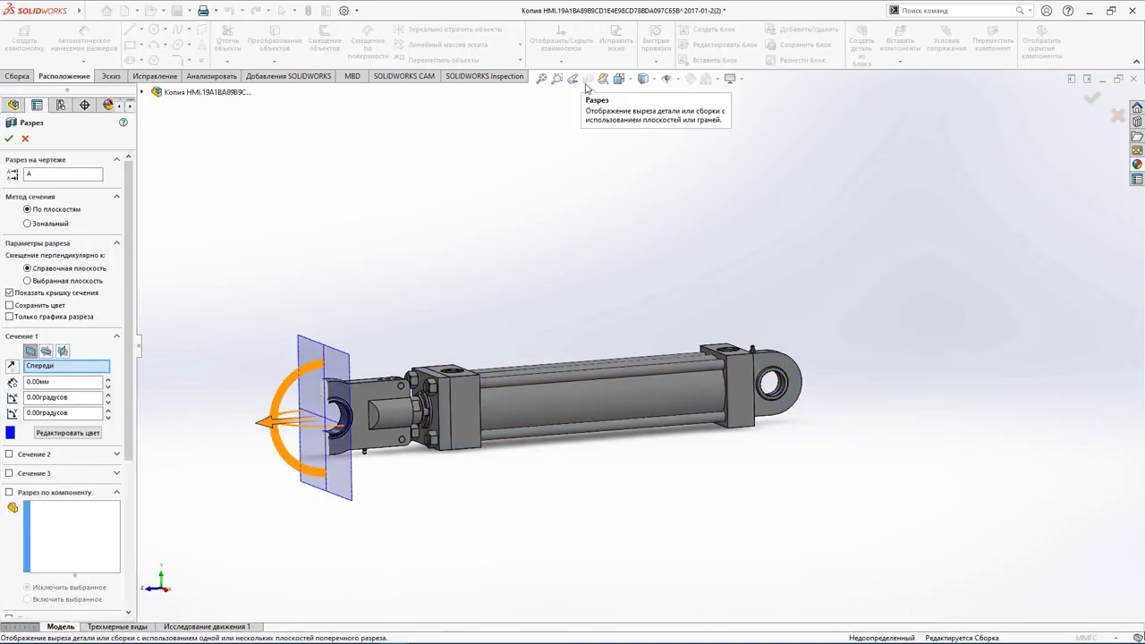
left_click(45, 351)
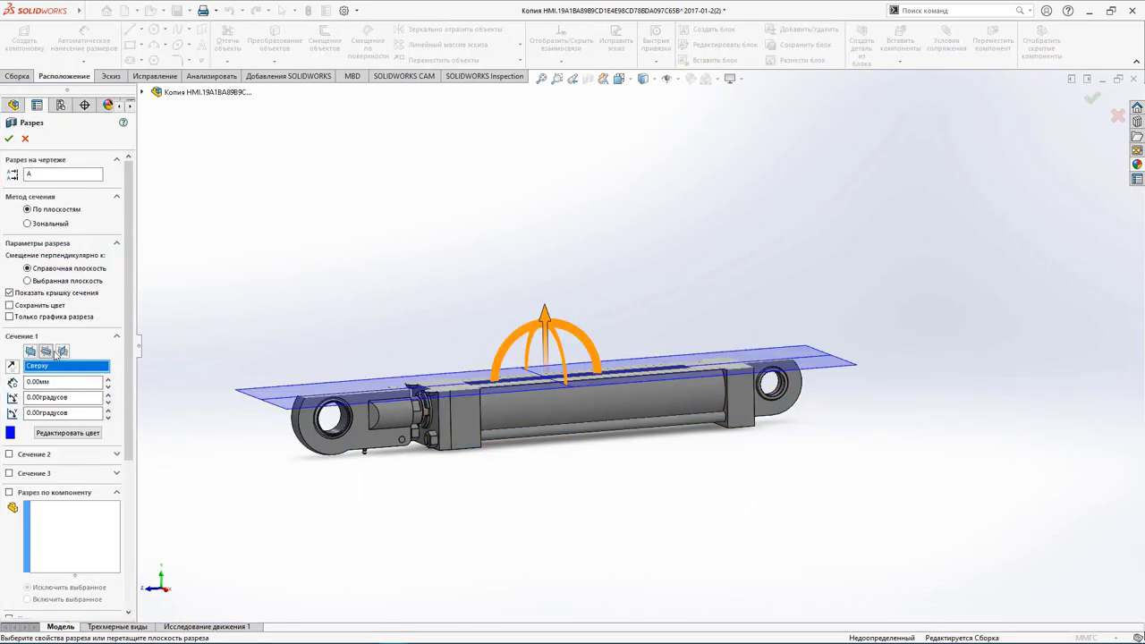
left_click(61, 351)
left_click_drag(521, 396, 565, 430)
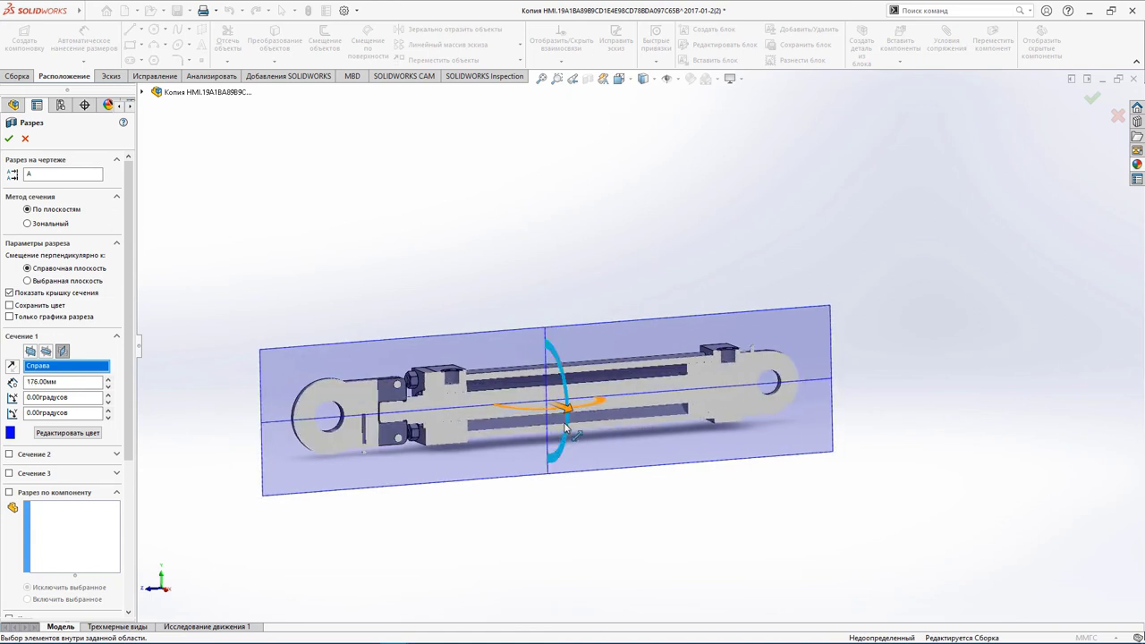
left_click(8, 139)
Rename the default configuration По умолчанию to 'Цилиндр закрыт'.
left_click(61, 106)
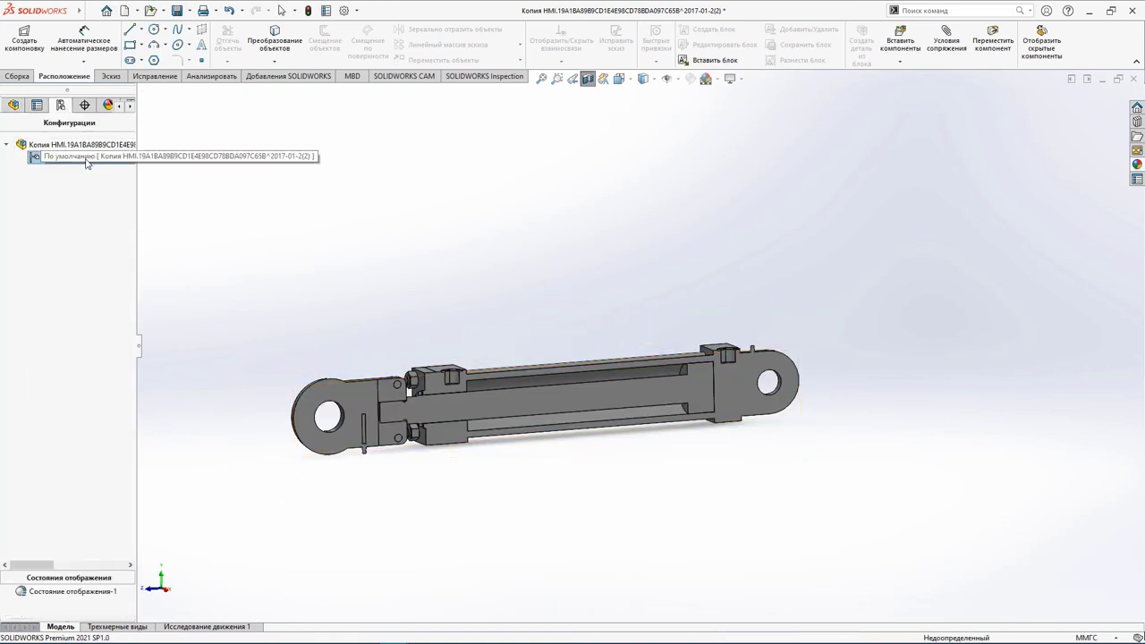
left_click(75, 159)
type("Цилиндр закрыт")
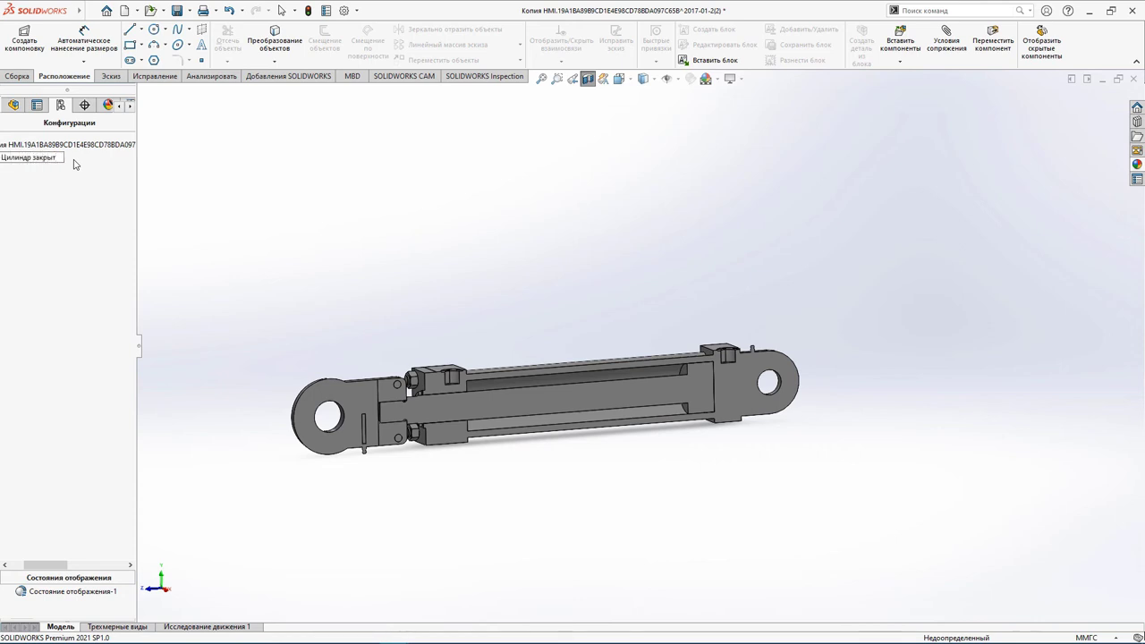
key("Return")
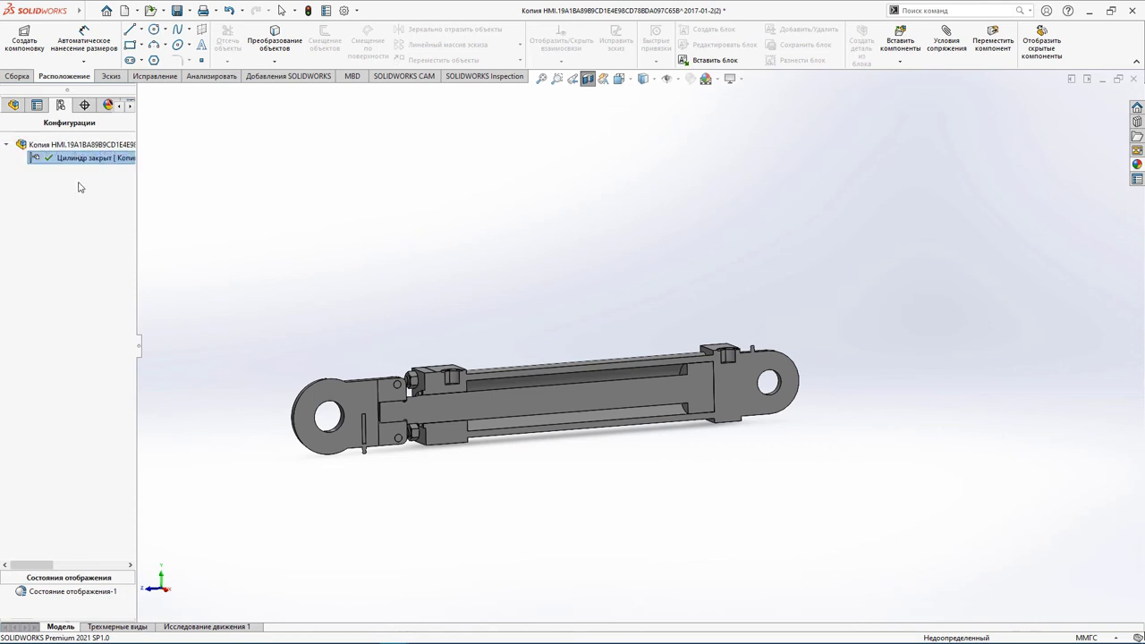
Add a new configuration 'Цилиндр открыт' and start a Right-plane section view.
left_click(77, 145)
right_click(76, 145)
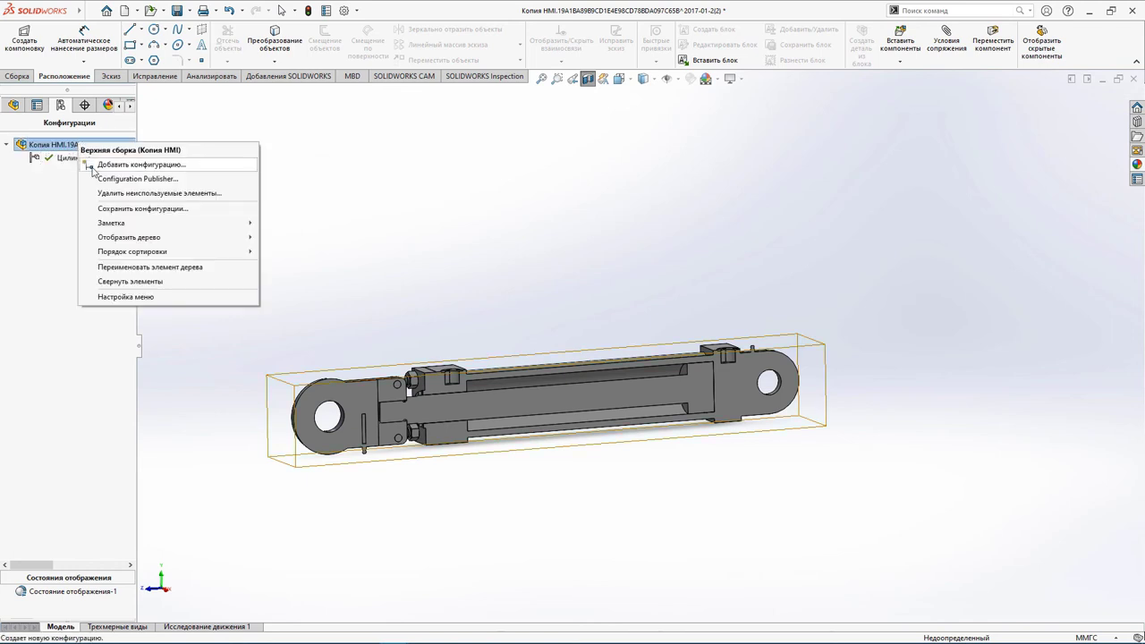
left_click(94, 165)
type("Цилиндр открыт")
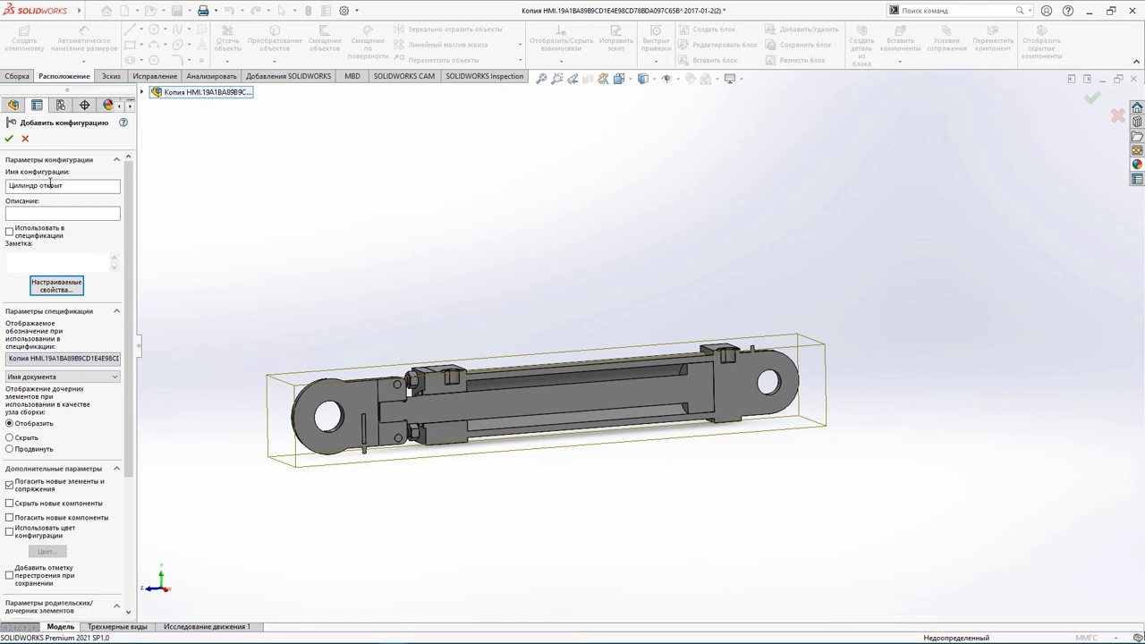
left_click(8, 138)
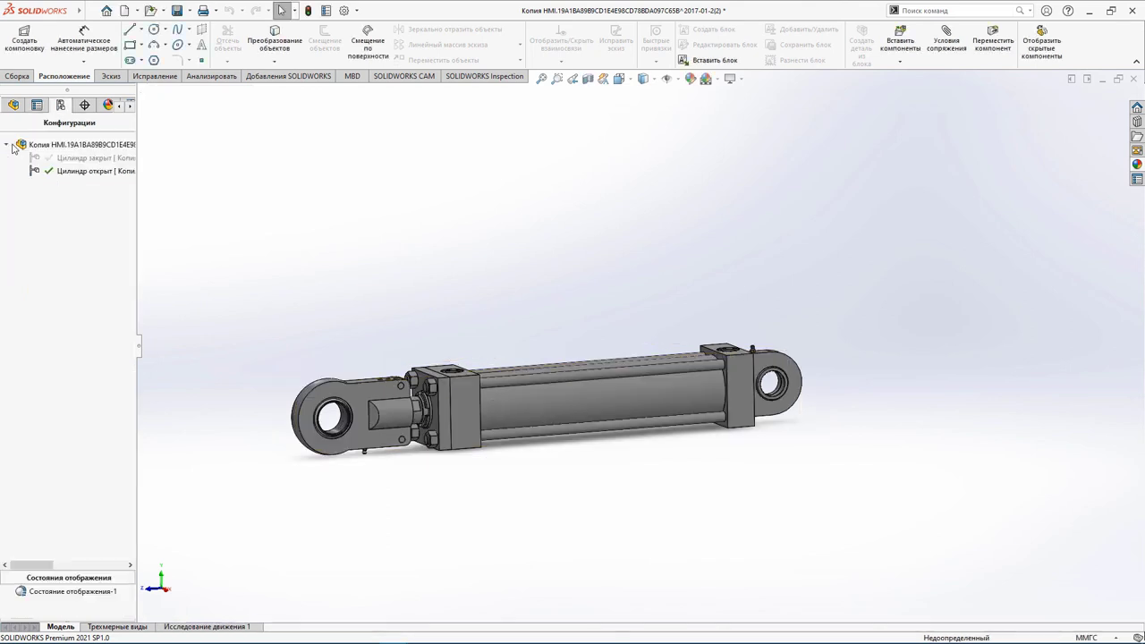
left_click(58, 158)
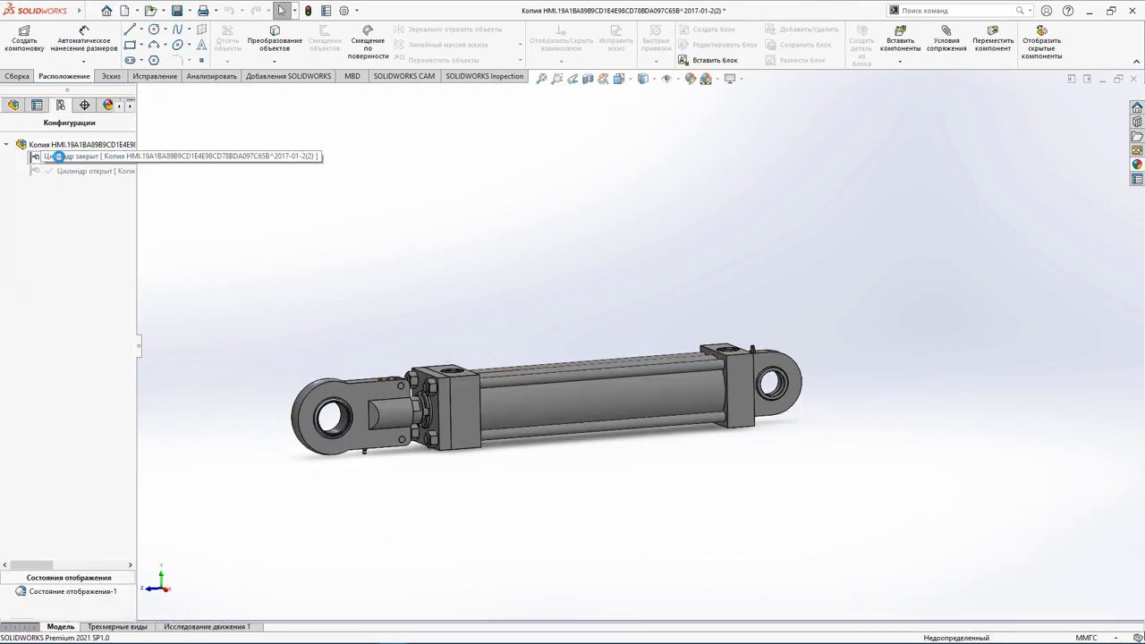
left_click(61, 351)
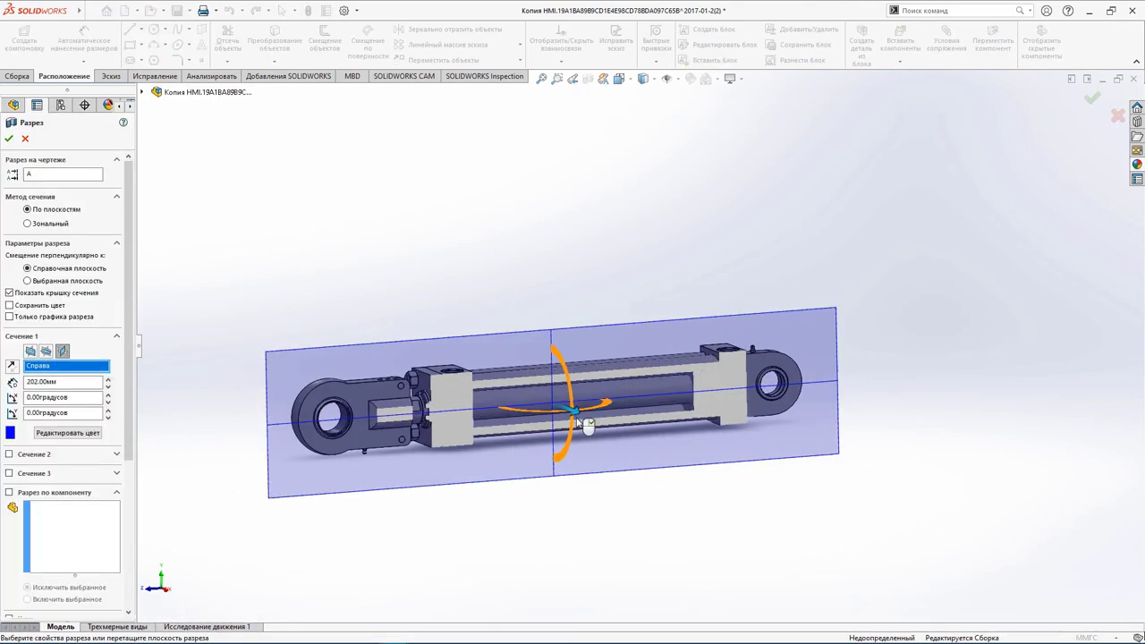
Section the cylinder excluding the piston rod, and mate the bore face coincident with the piston face.
left_click(452, 440)
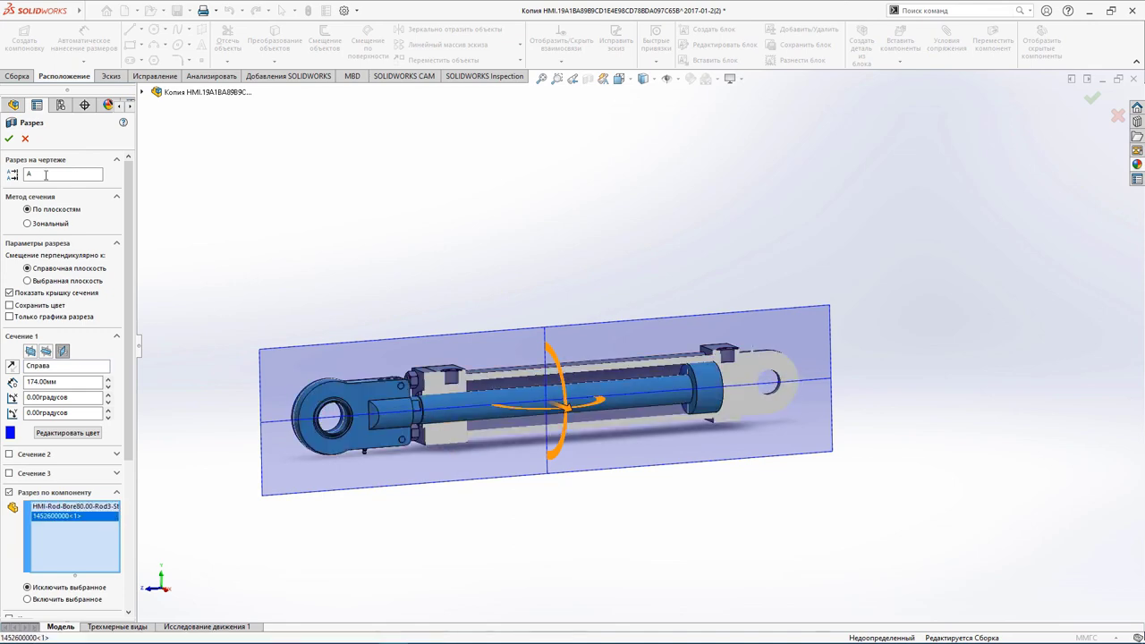
key("Return")
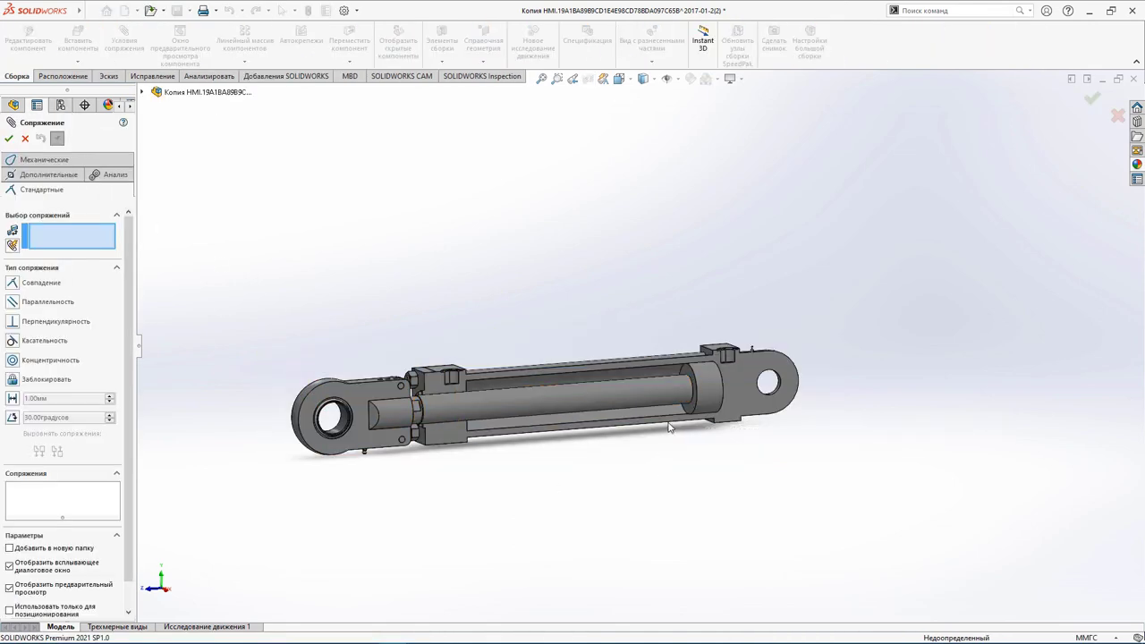
scroll(572, 404, "down", 3)
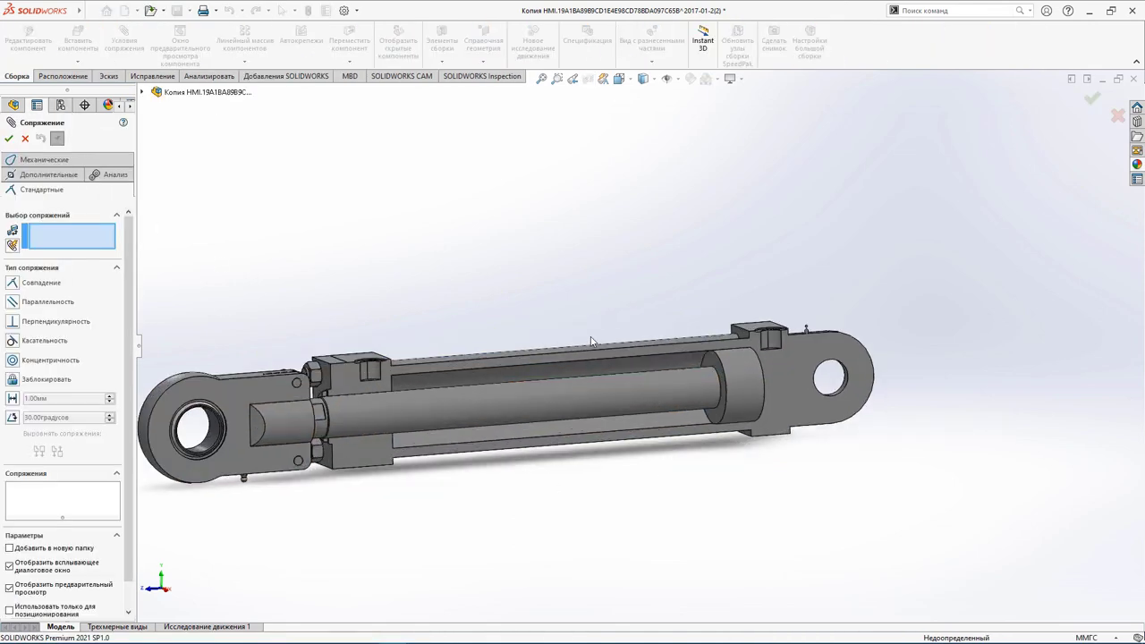
left_click(673, 389)
middle_click_drag(674, 389, 654, 451)
left_click(630, 393)
left_click(639, 384)
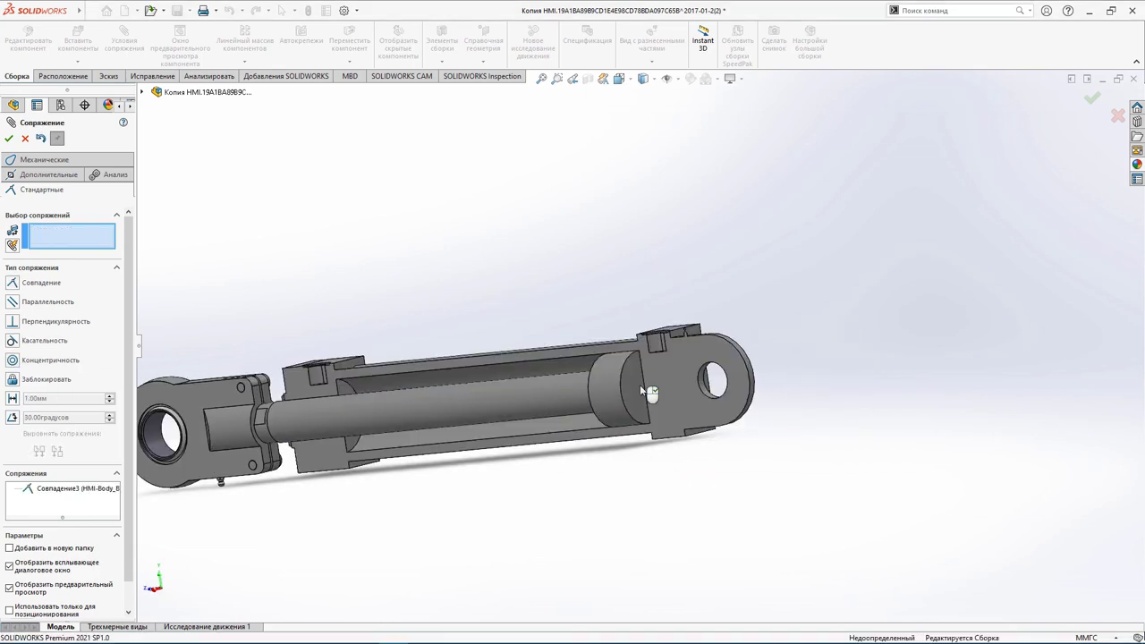
key("Return")
Re-section the cylinder and add a 370 mm distance mate between piston and body end faces.
left_click(588, 78)
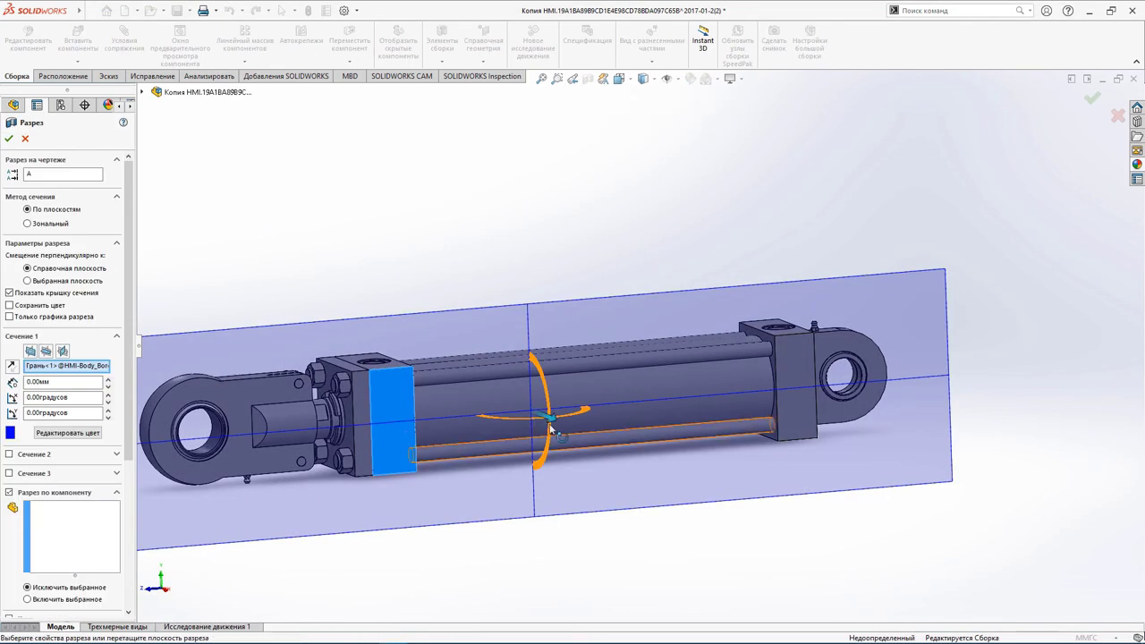
key("Return")
left_click_drag(648, 398, 834, 480)
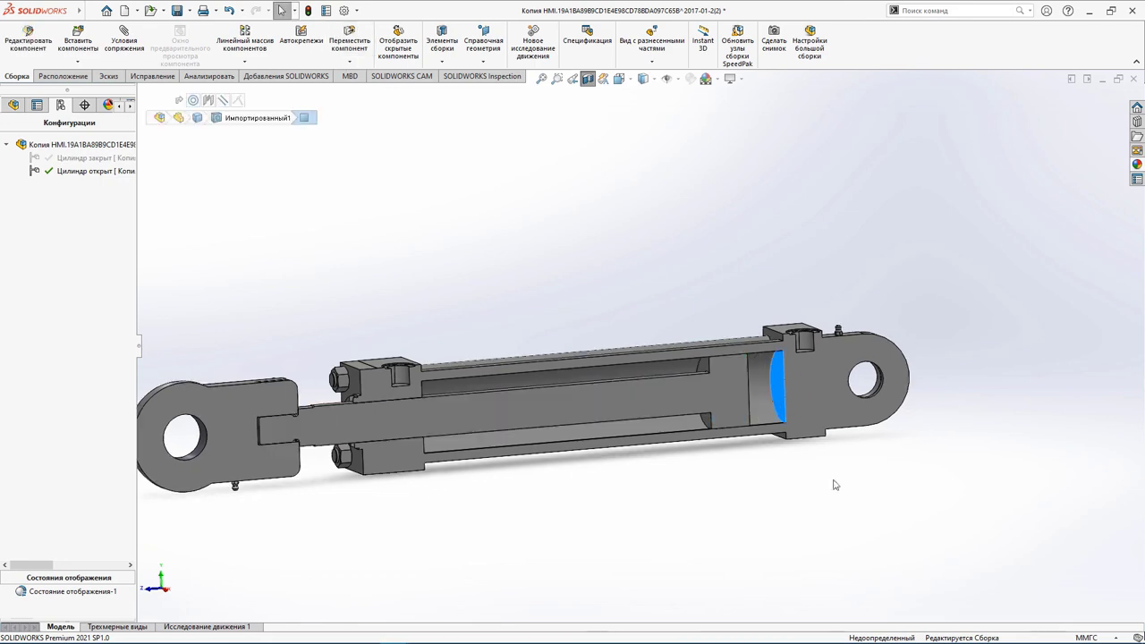
left_click(749, 385)
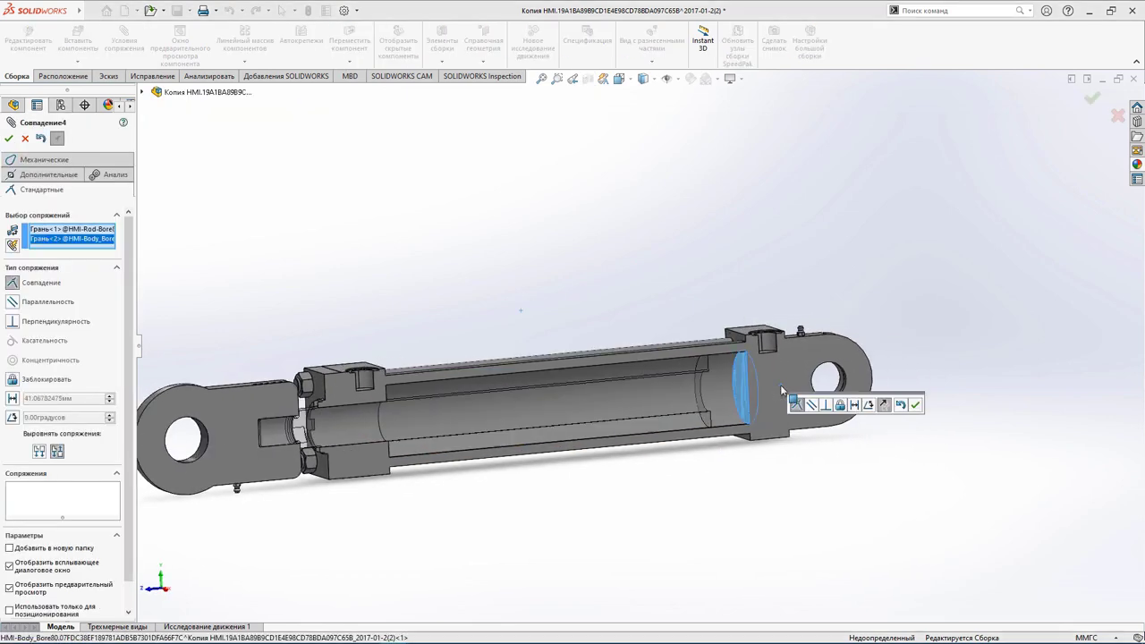
left_click(854, 405)
type("370")
left_click(915, 404)
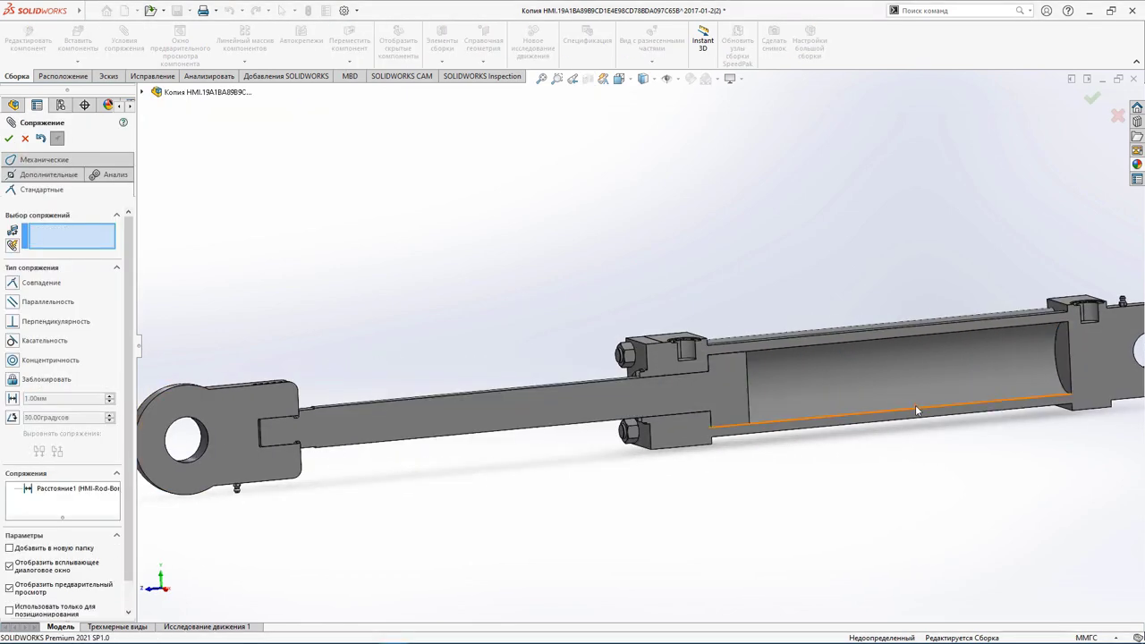
left_click(8, 138)
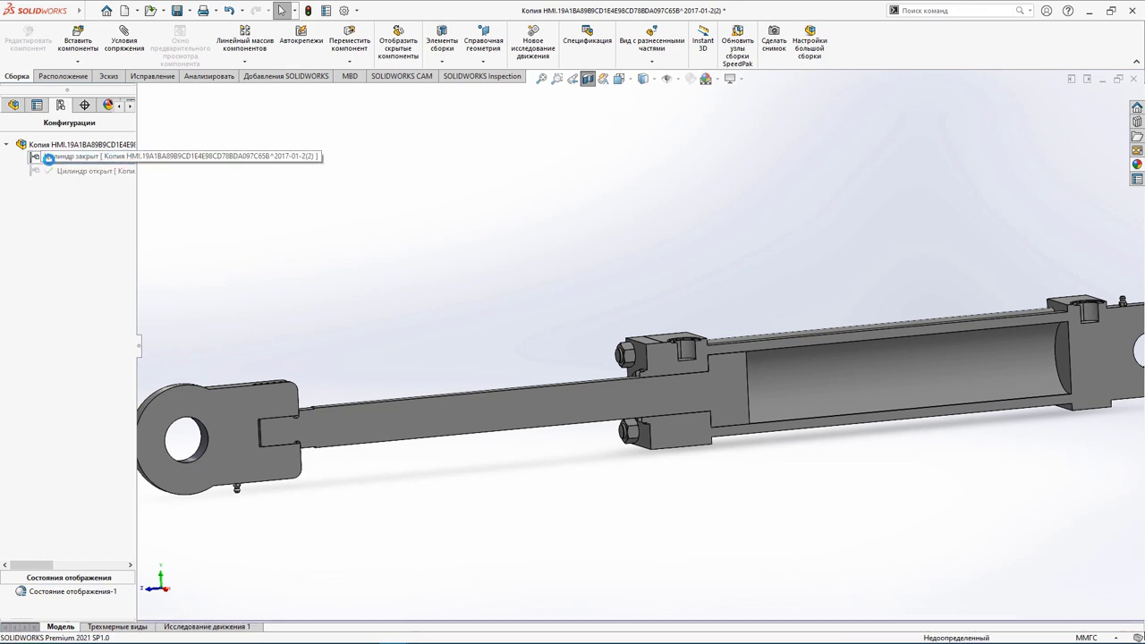
Switch to the 'Цилиндр закрыт' configuration and return to the 2017-01-2(2) conveyor assembly.
double_click(48, 158)
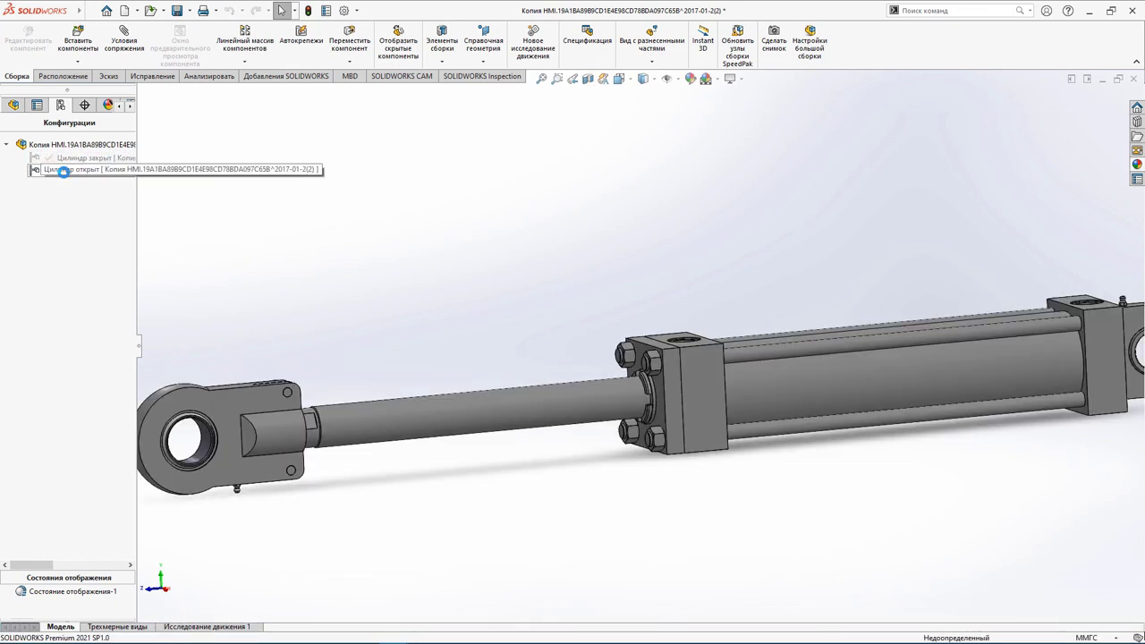
scroll(442, 352, "down", 2)
scroll(469, 346, "up", 5)
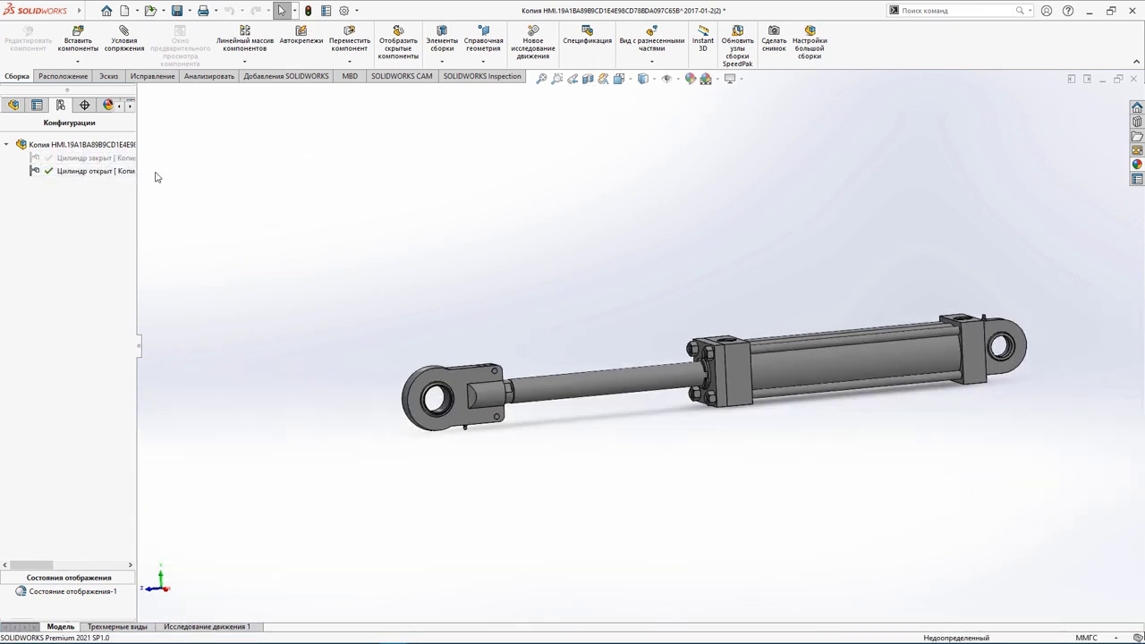
key("ctrl+Tab")
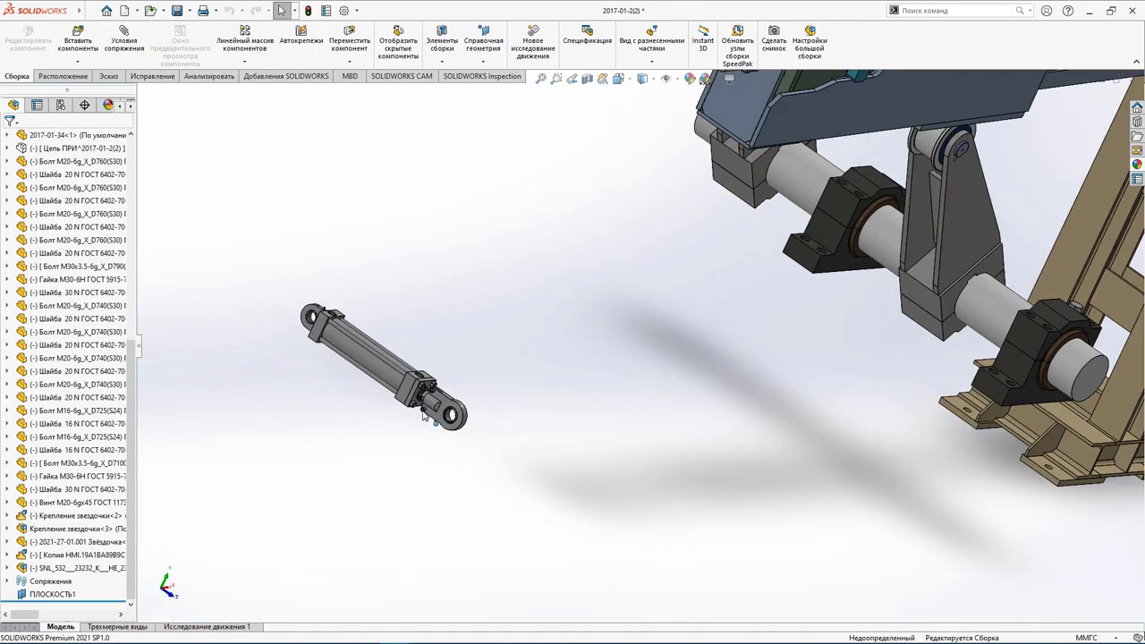
Mate the cylinder's rod eye concentric with the lever arm hole (Концентричный61).
scroll(487, 457, "up", 3)
left_click(460, 412)
scroll(460, 411, "down", 5)
scroll(536, 376, "up", 6)
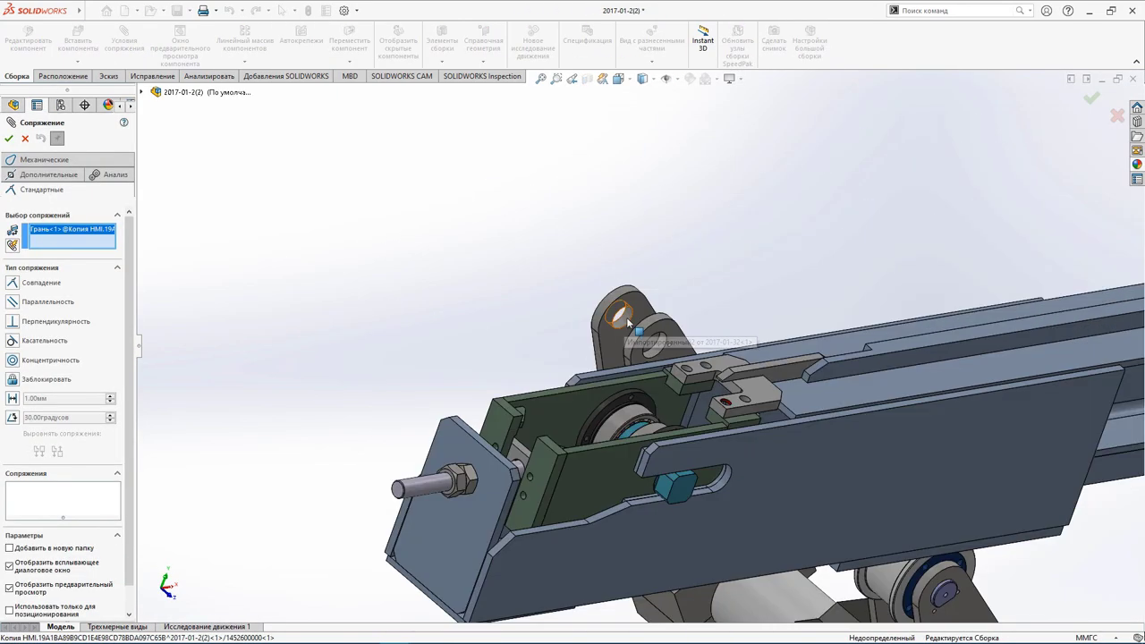
left_click(632, 342)
scroll(632, 341, "up", 4)
left_click(774, 288)
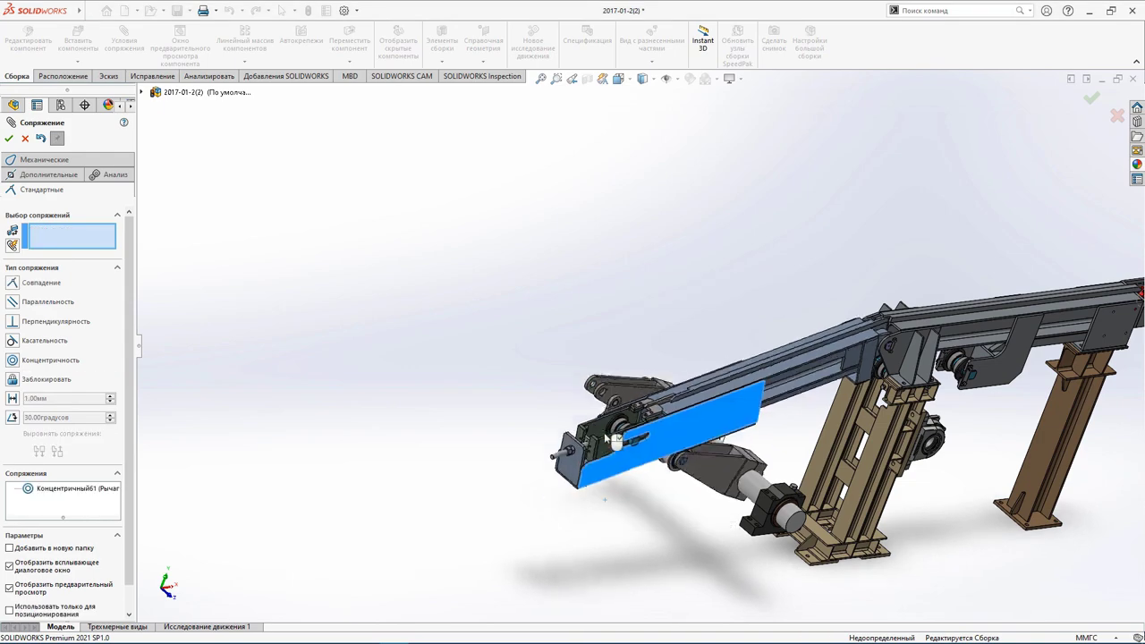
Raise the boom to check the levers swing with it, then close the mate tool.
mouse_move(621, 414)
middle_mouse_down()
mouse_move(537, 480)
mouse_move(599, 464)
mouse_move(557, 462)
mouse_move(777, 394)
middle_mouse_up()
scroll(557, 463, "down", 2)
left_click_drag(436, 261, 433, 215)
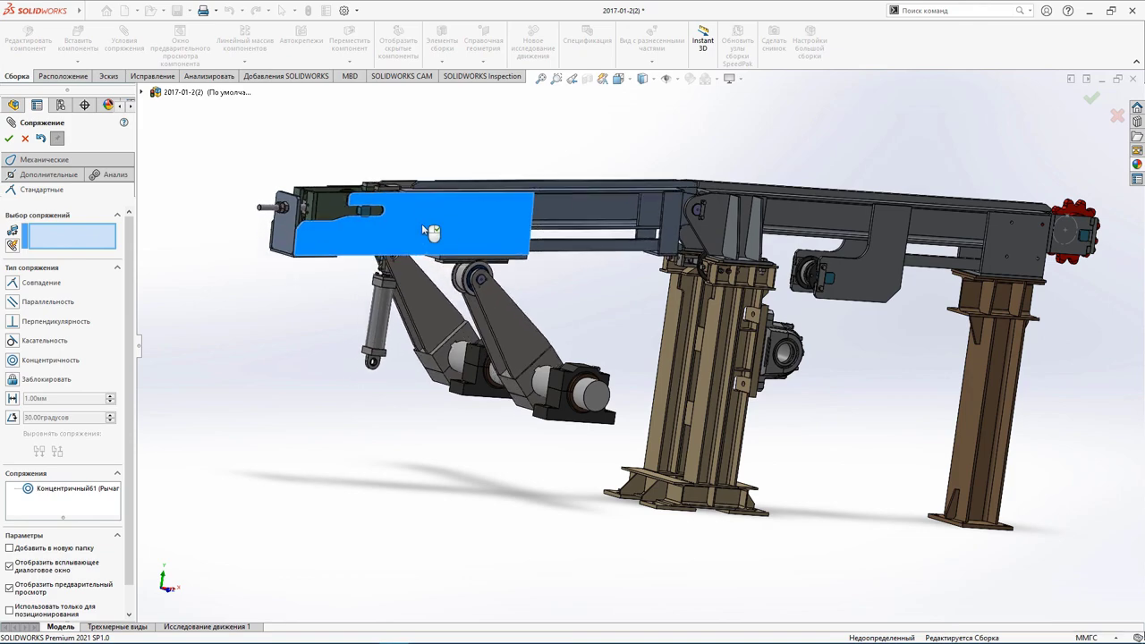
left_click(10, 139)
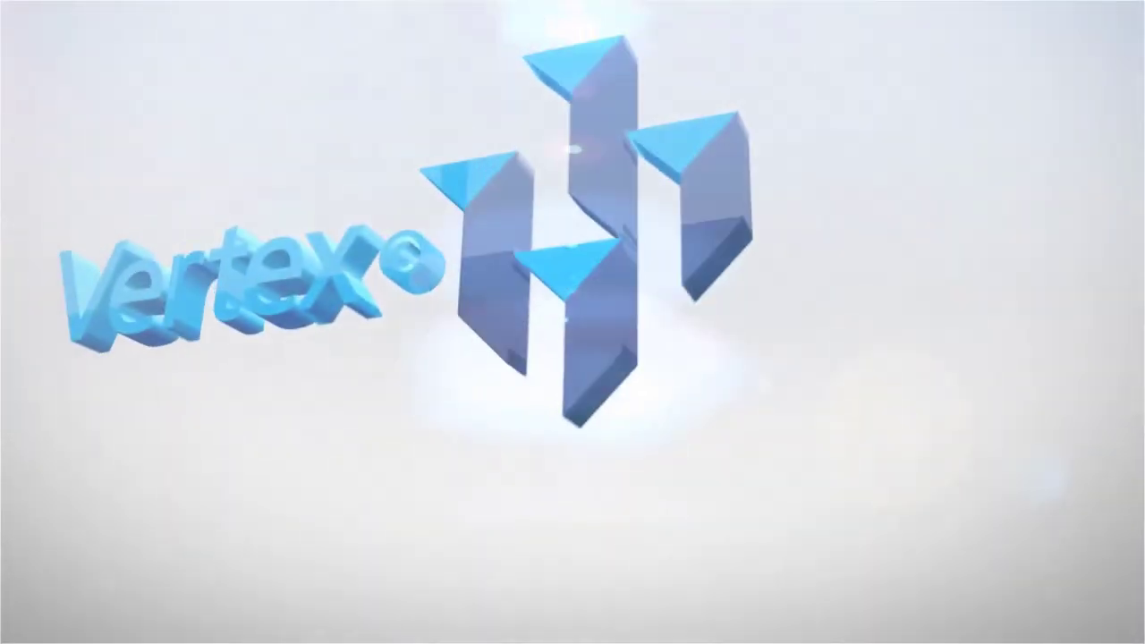